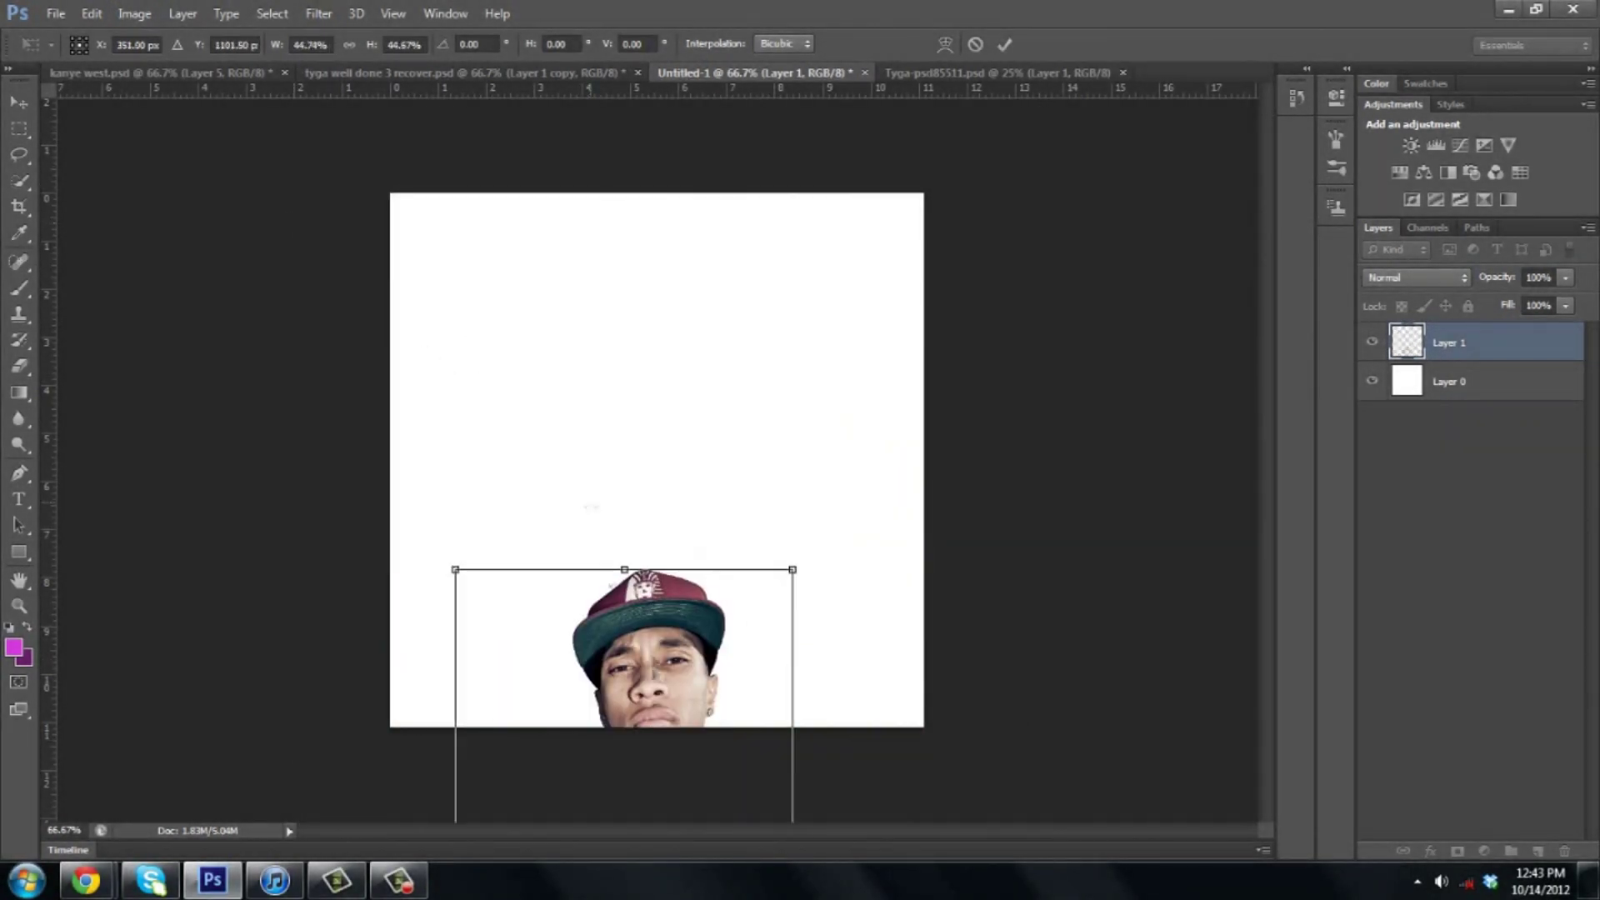
# Shrink the portrait and centre it on the square canvas, with a vertical guide
pyautogui.moveTo(491, 265)
pyautogui.mouseDown()
pyautogui.moveTo(728, 119)
pyautogui.moveTo(738, 144)
pyautogui.mouseUp()
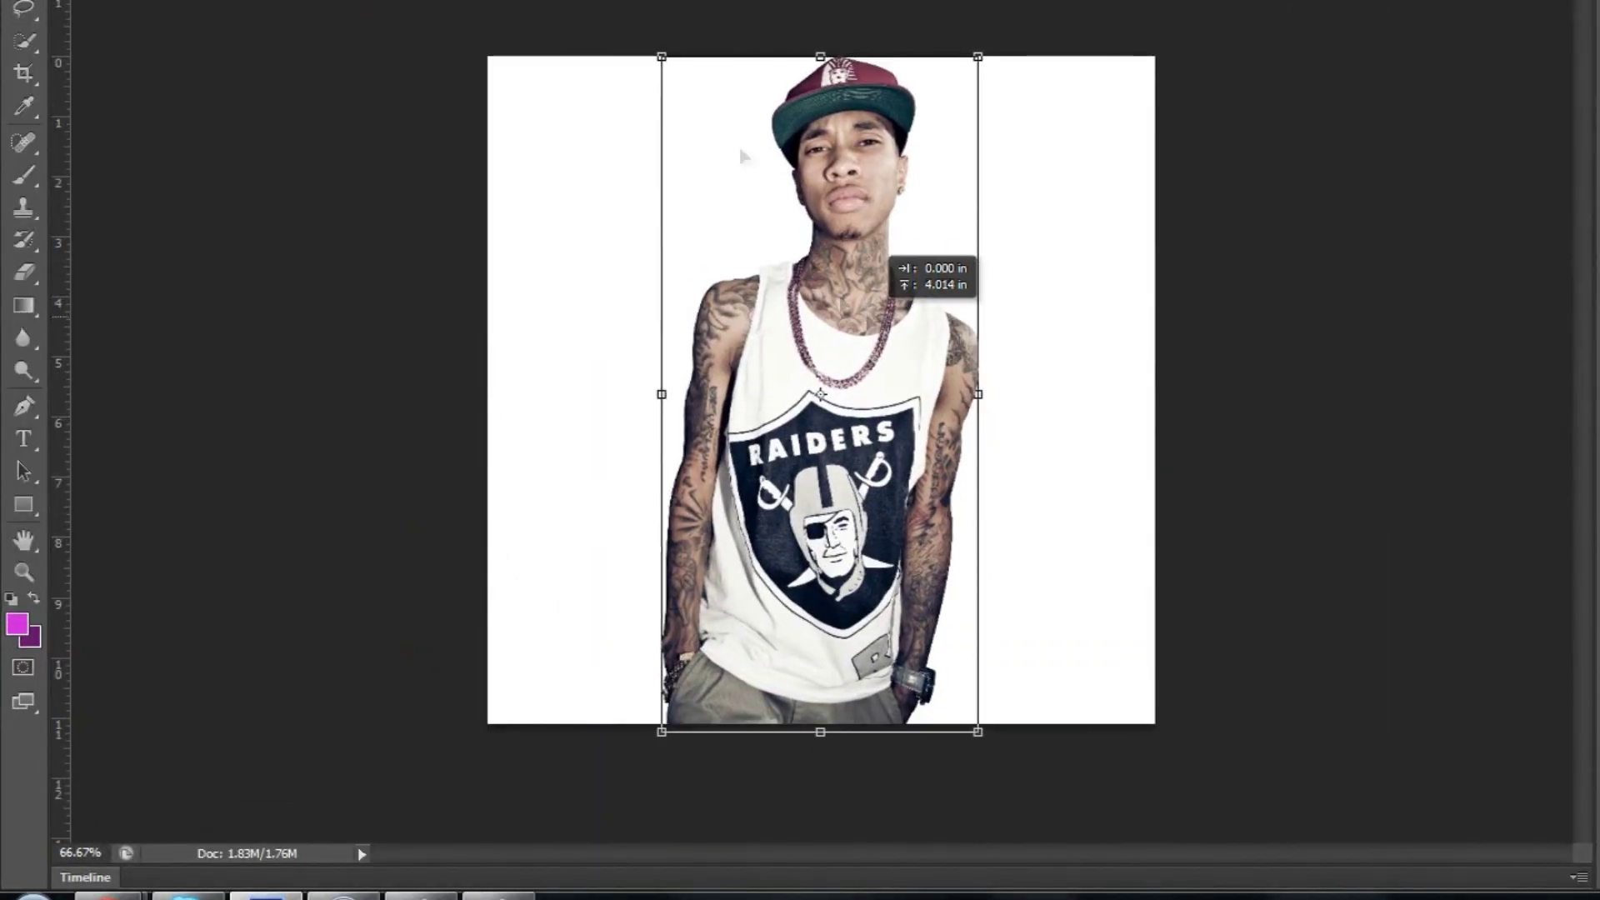
pyautogui.moveTo(854, 396); pyautogui.dragTo(834, 388)
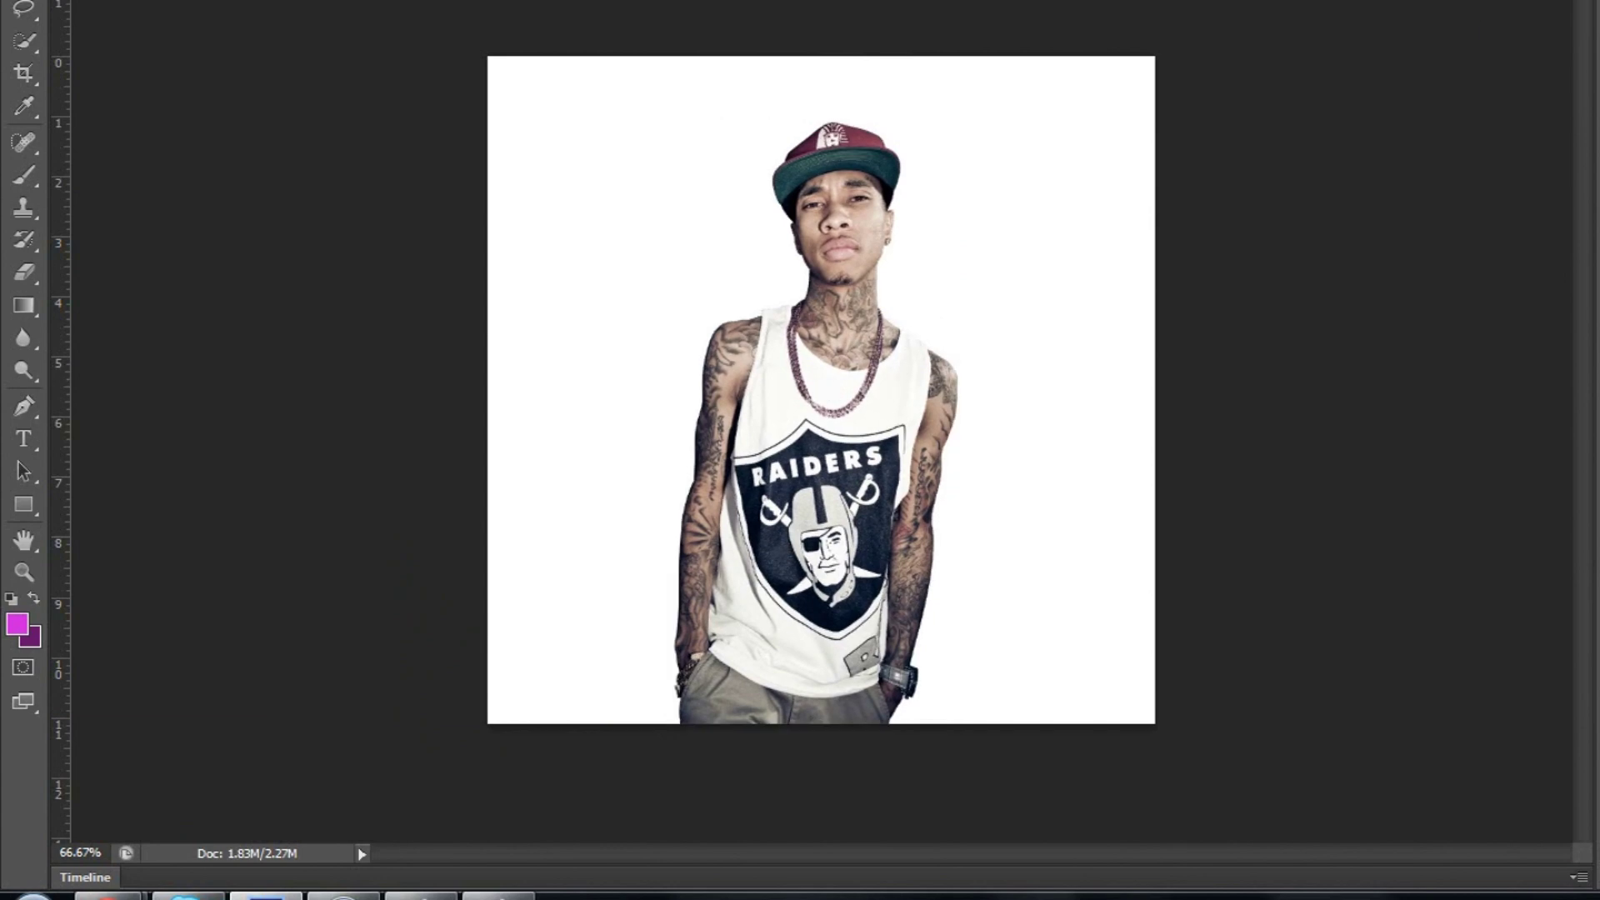
pyautogui.moveTo(63, 286); pyautogui.dragTo(830, 338)
pyautogui.moveTo(956, 403); pyautogui.dragTo(943, 347)
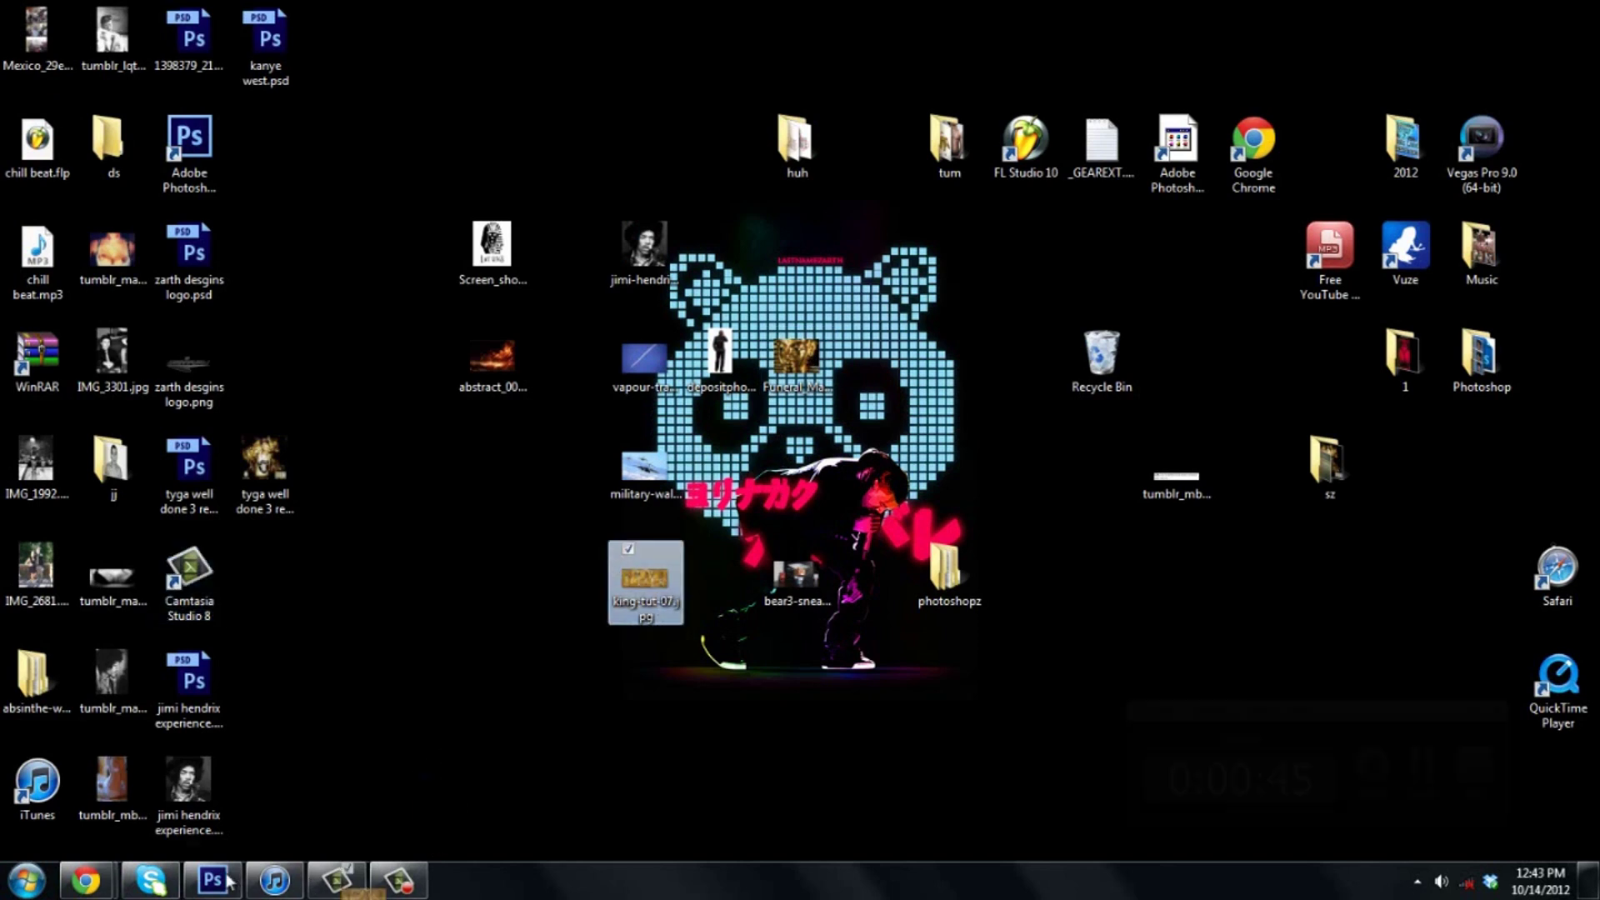
# Open king-tut-07.jpg, unlock its background, and drag it into the Untitled-1 poster
pyautogui.click(215, 880)
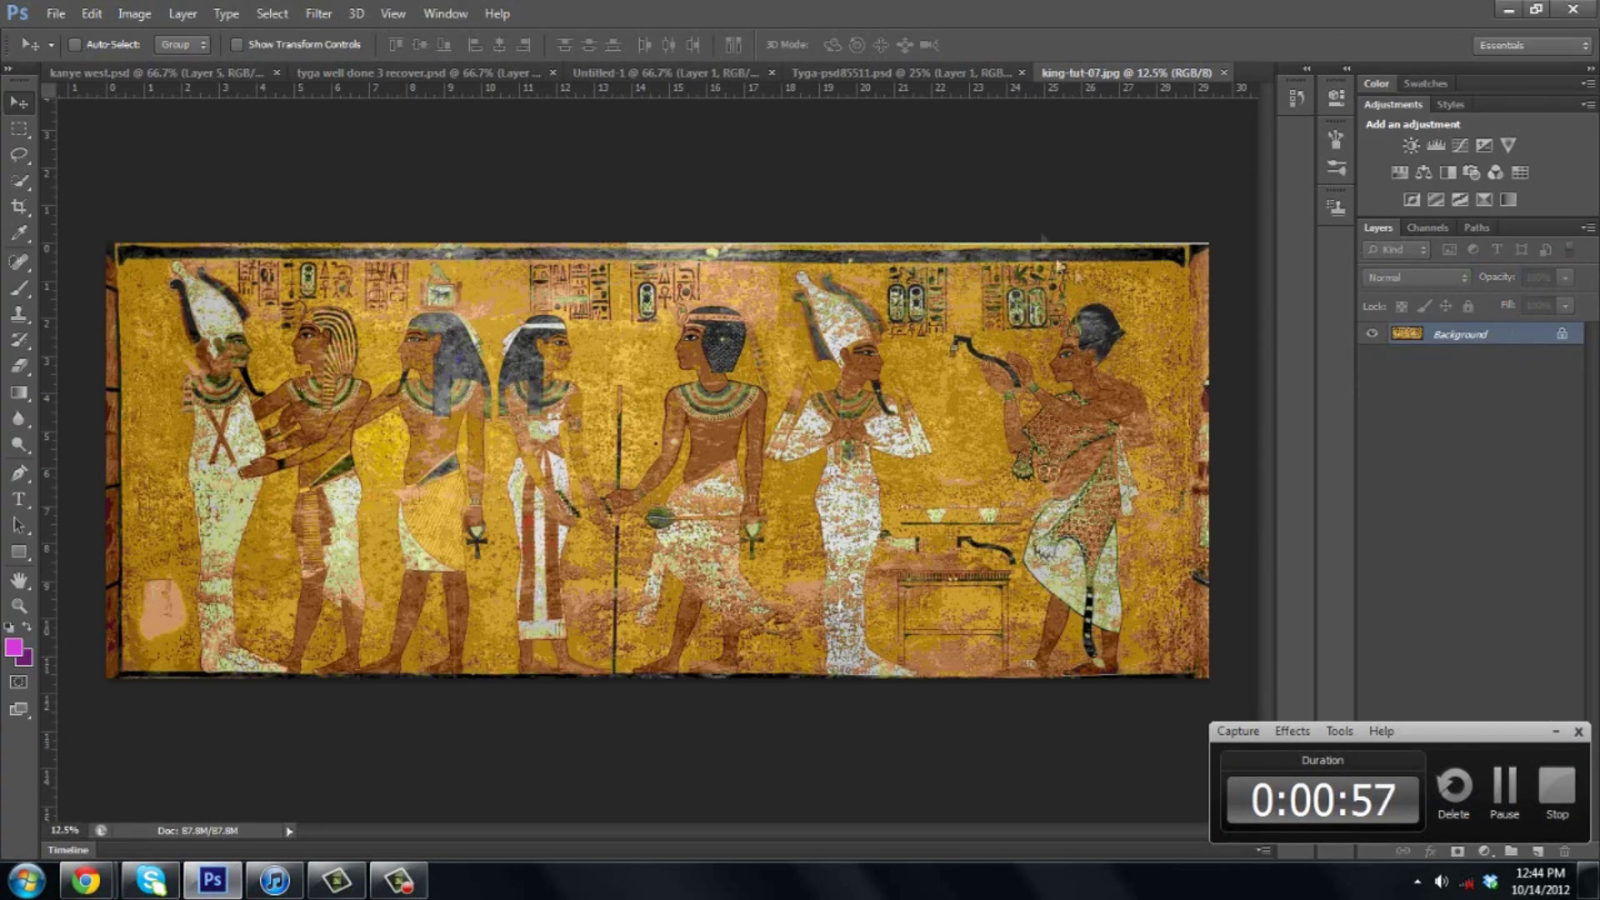
pyautogui.doubleClick(1449, 334)
pyautogui.press('Return')
pyautogui.moveTo(98, 116); pyautogui.dragTo(678, 253)
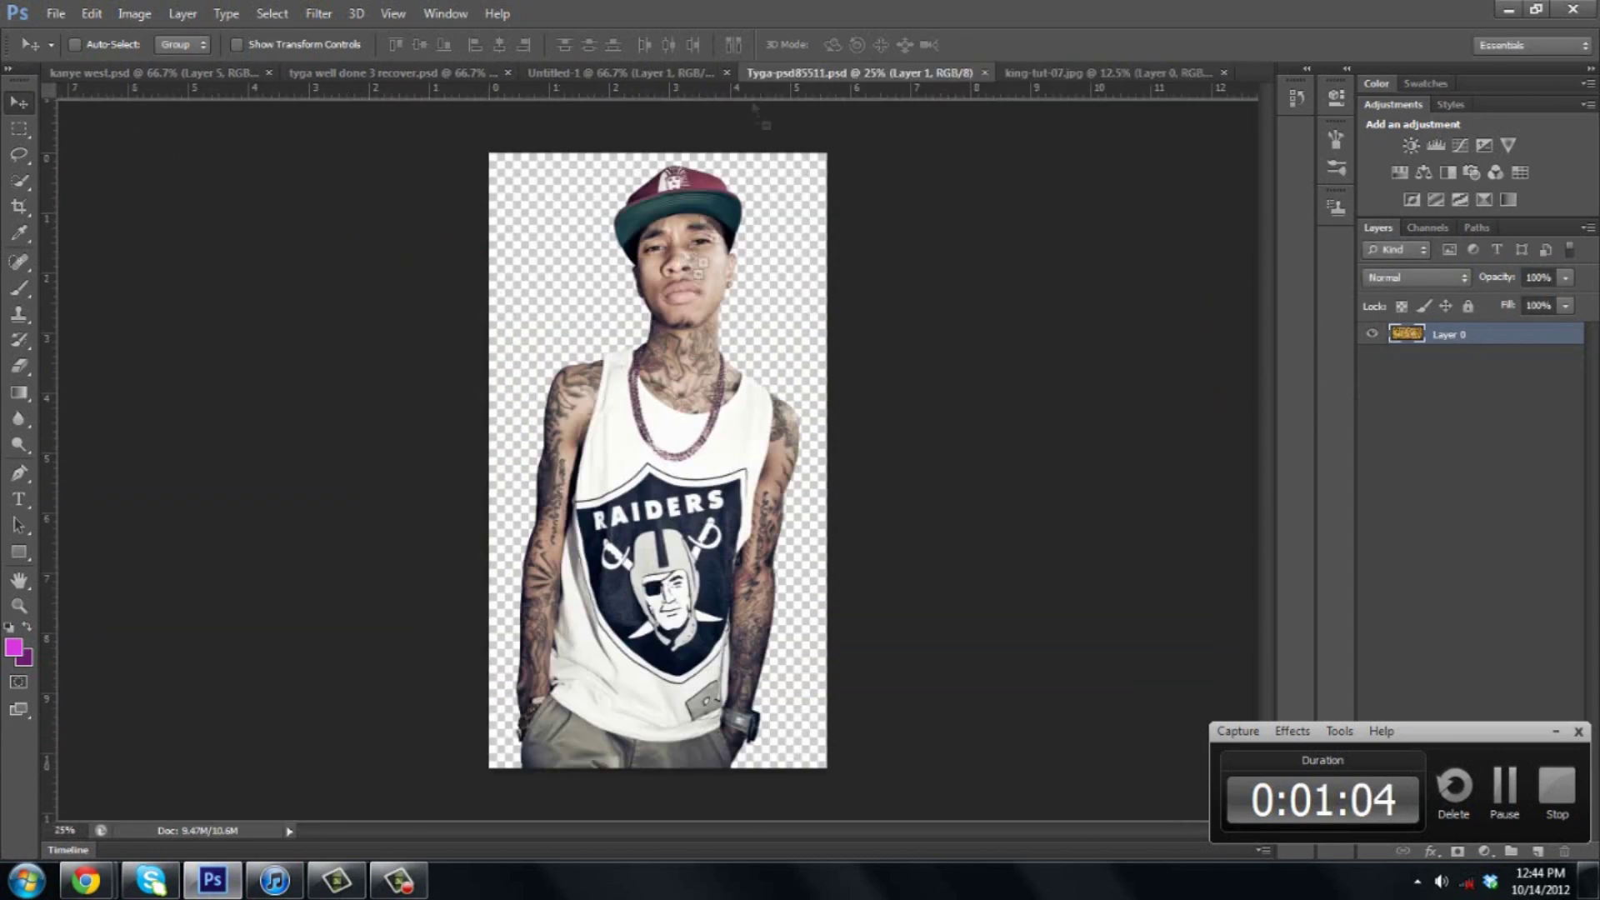
pyautogui.moveTo(719, 77); pyautogui.dragTo(659, 450)
pyautogui.click(91, 14)
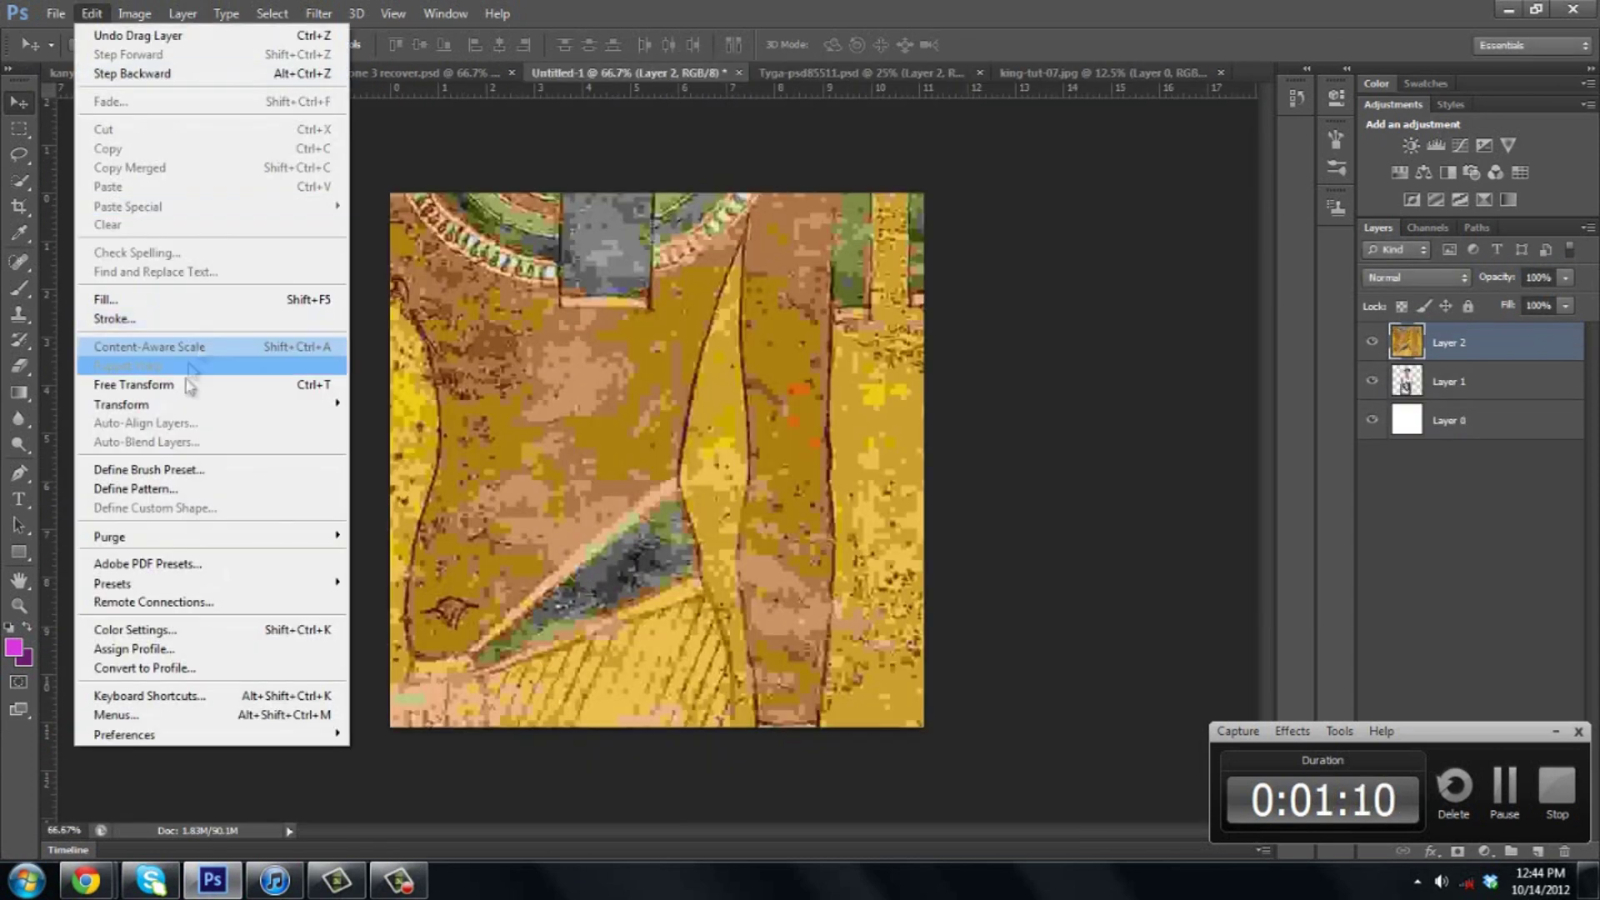
# Scale the mural to fill the canvas and move it beneath the man's portrait layer
pyautogui.click(125, 383)
pyautogui.moveTo(1055, 500)
pyautogui.mouseDown()
pyautogui.moveTo(960, 557)
pyautogui.moveTo(1117, 666)
pyautogui.mouseUp()
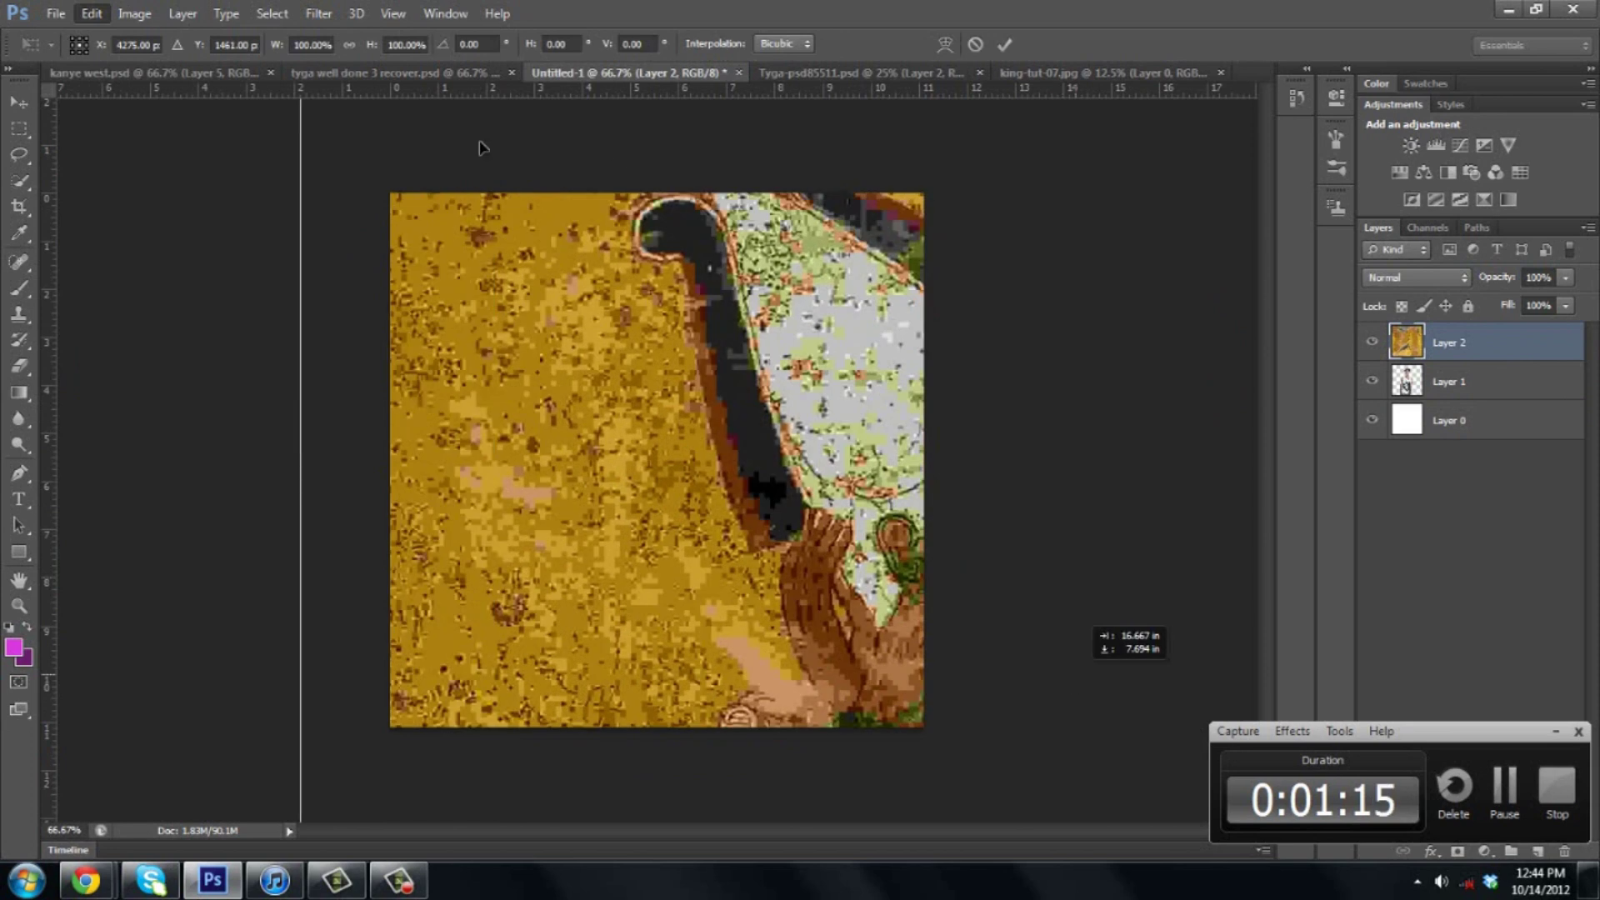
pyautogui.moveTo(260, 639); pyautogui.dragTo(263, 647)
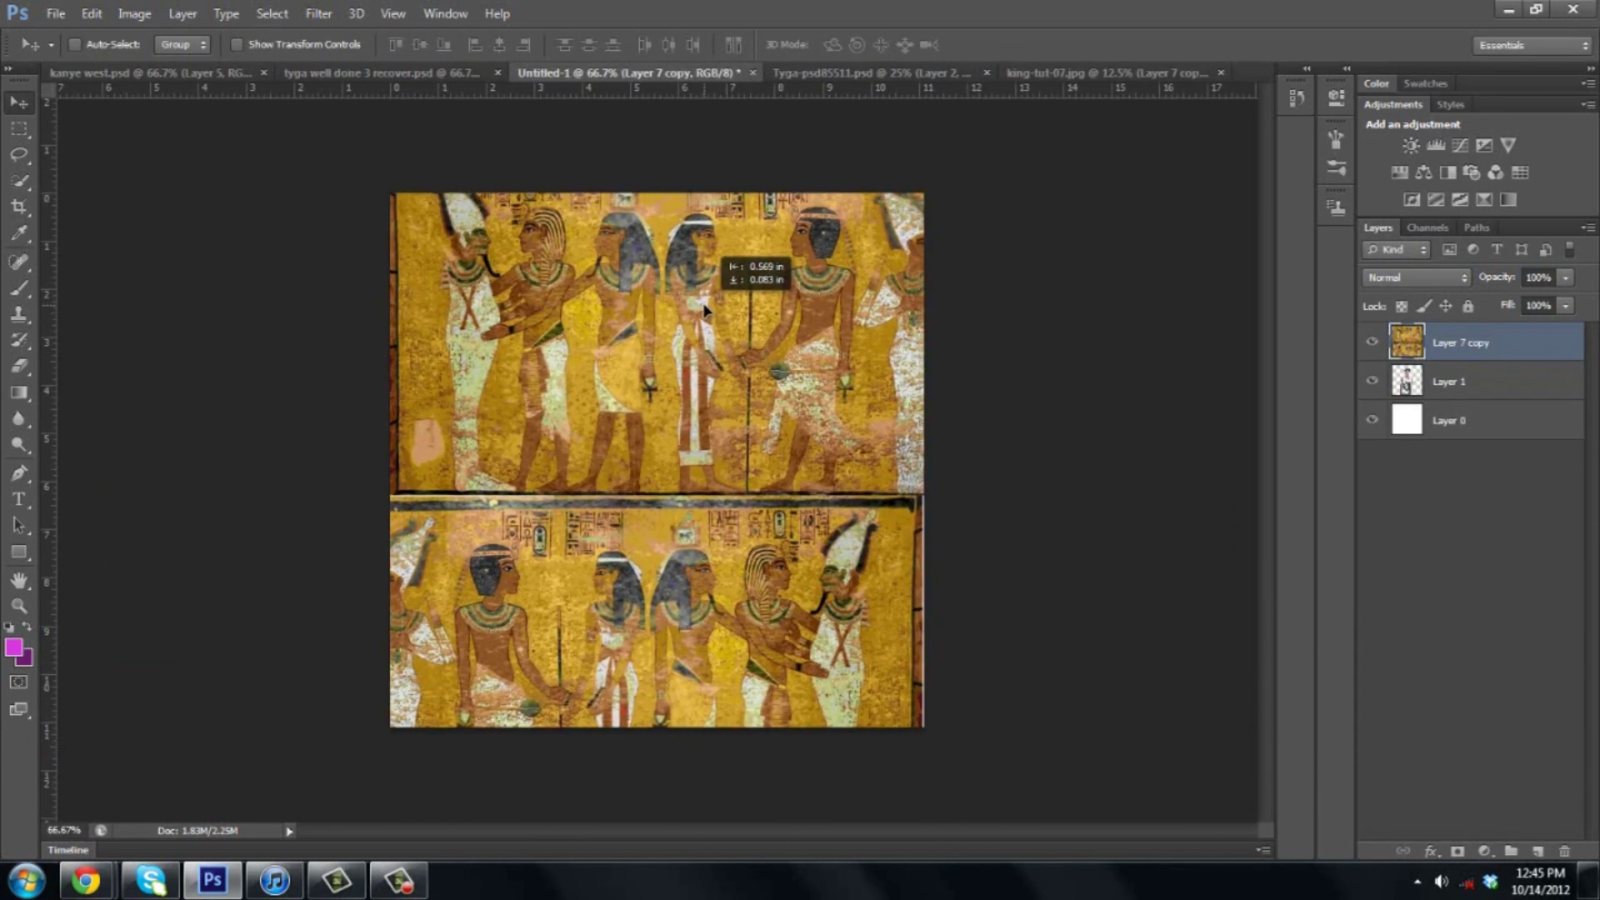
pyautogui.moveTo(1467, 342); pyautogui.dragTo(1505, 383)
pyautogui.click(134, 14)
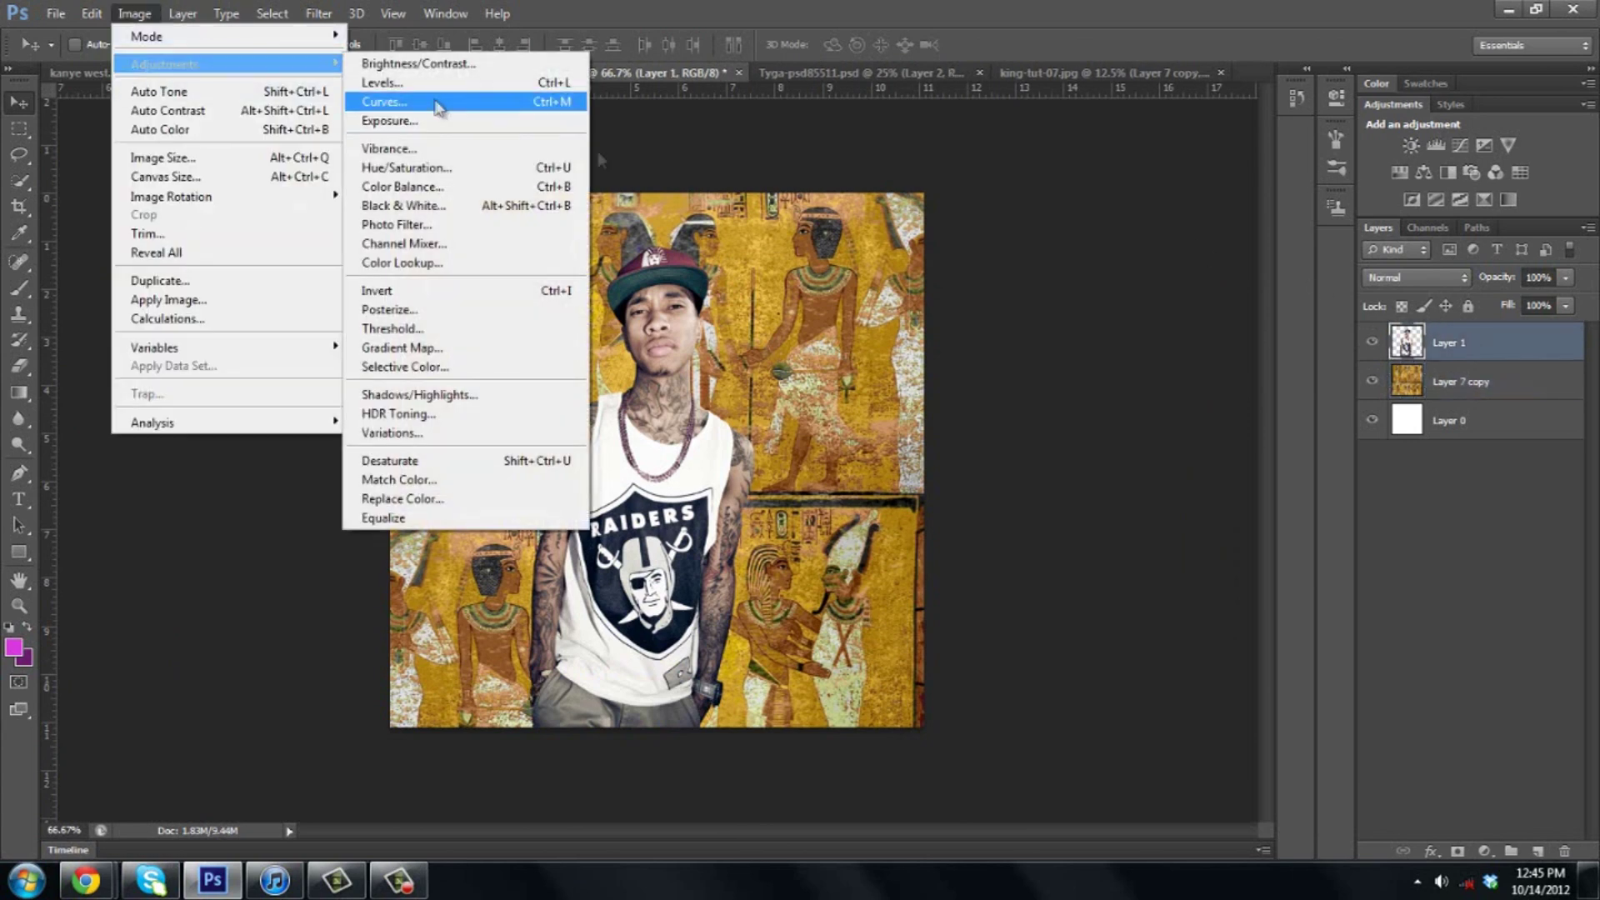
# Brighten the man's photo (Layer 1) with a Curves adjustment
pyautogui.click(433, 100)
pyautogui.moveTo(634, 120); pyautogui.dragTo(974, 260)
pyautogui.moveTo(1159, 433); pyautogui.dragTo(1159, 404)
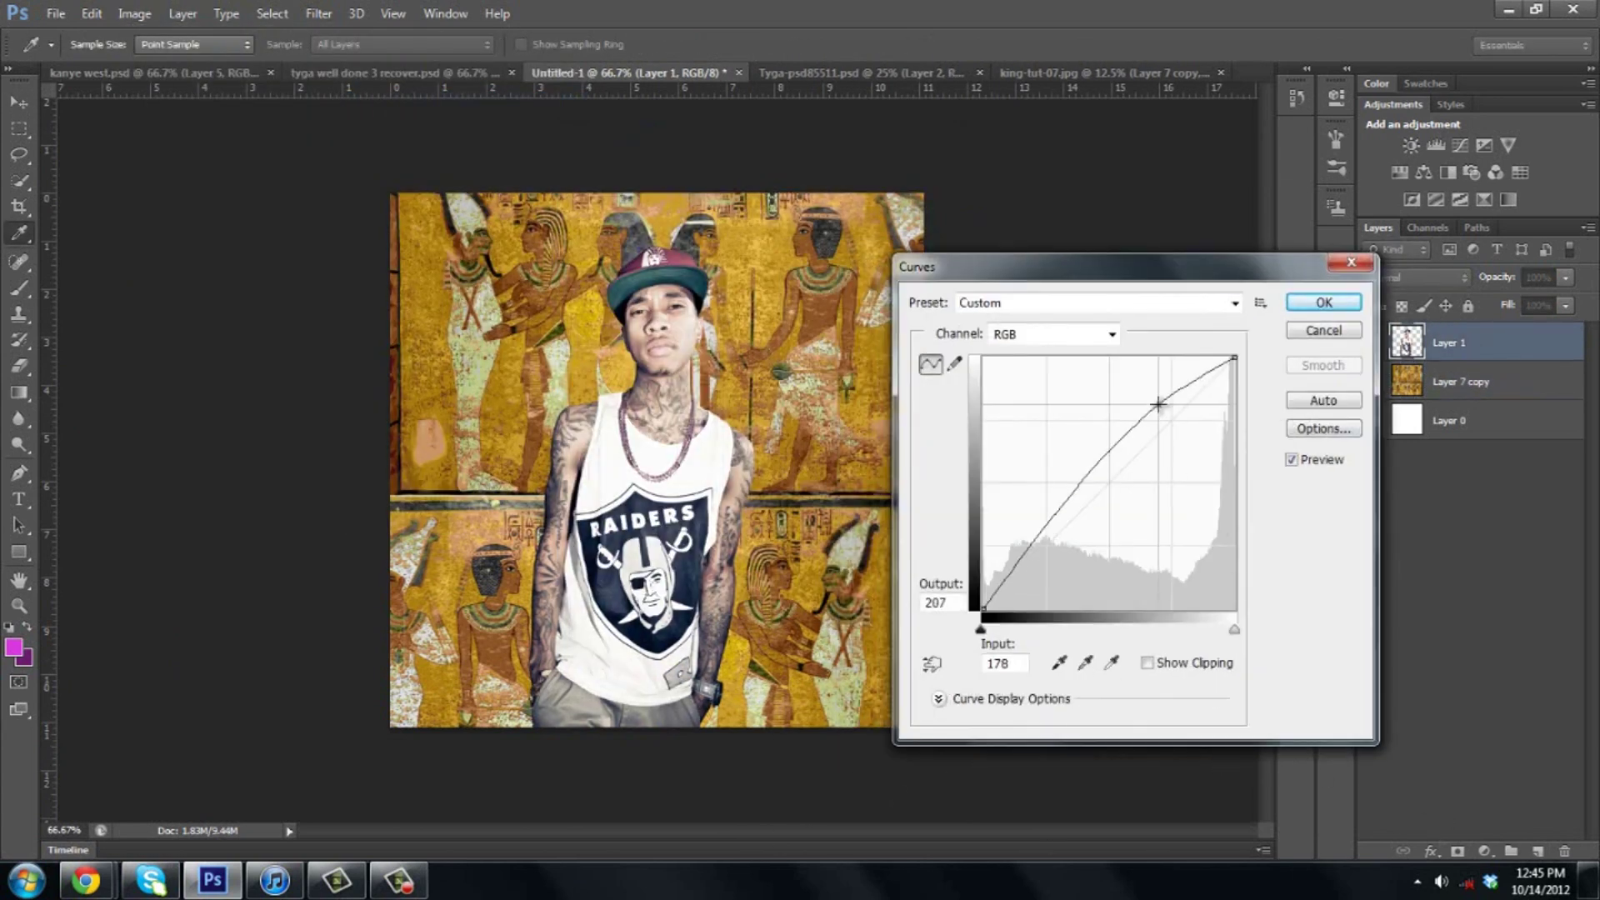
pyautogui.click(1323, 302)
# Brighten the mural layer with Curves and add a Gradient Map adjustment layer
pyautogui.click(1467, 382)
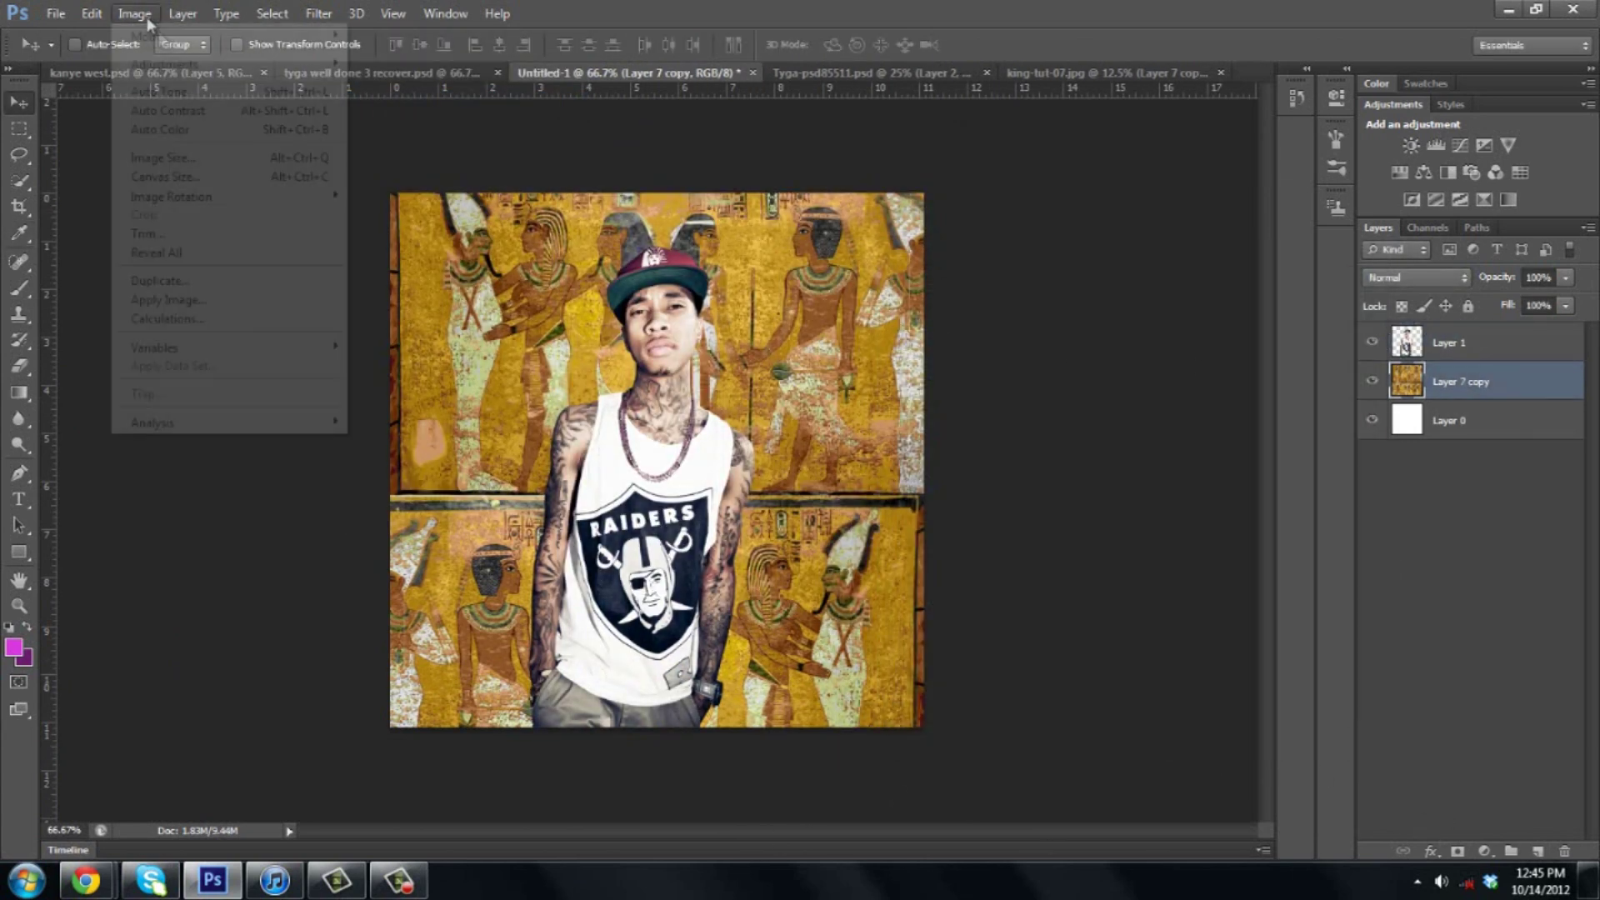
pyautogui.hotkey('ctrl', 'm')
pyautogui.moveTo(1054, 350); pyautogui.dragTo(1054, 333)
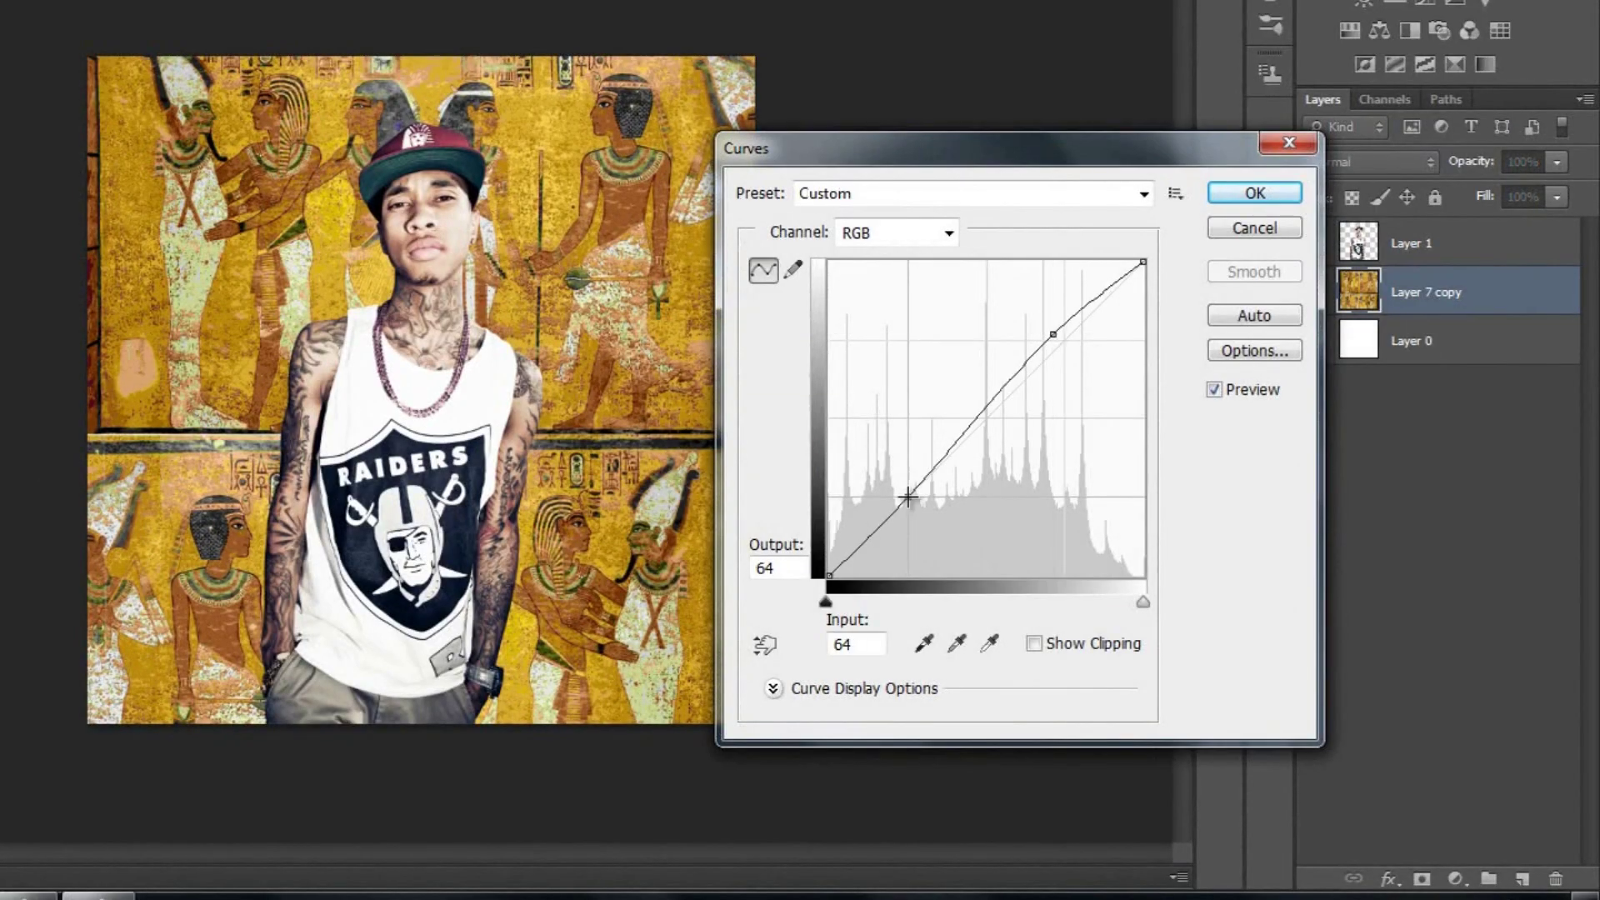
pyautogui.press('Return')
pyautogui.click(1455, 878)
pyautogui.click(1452, 775)
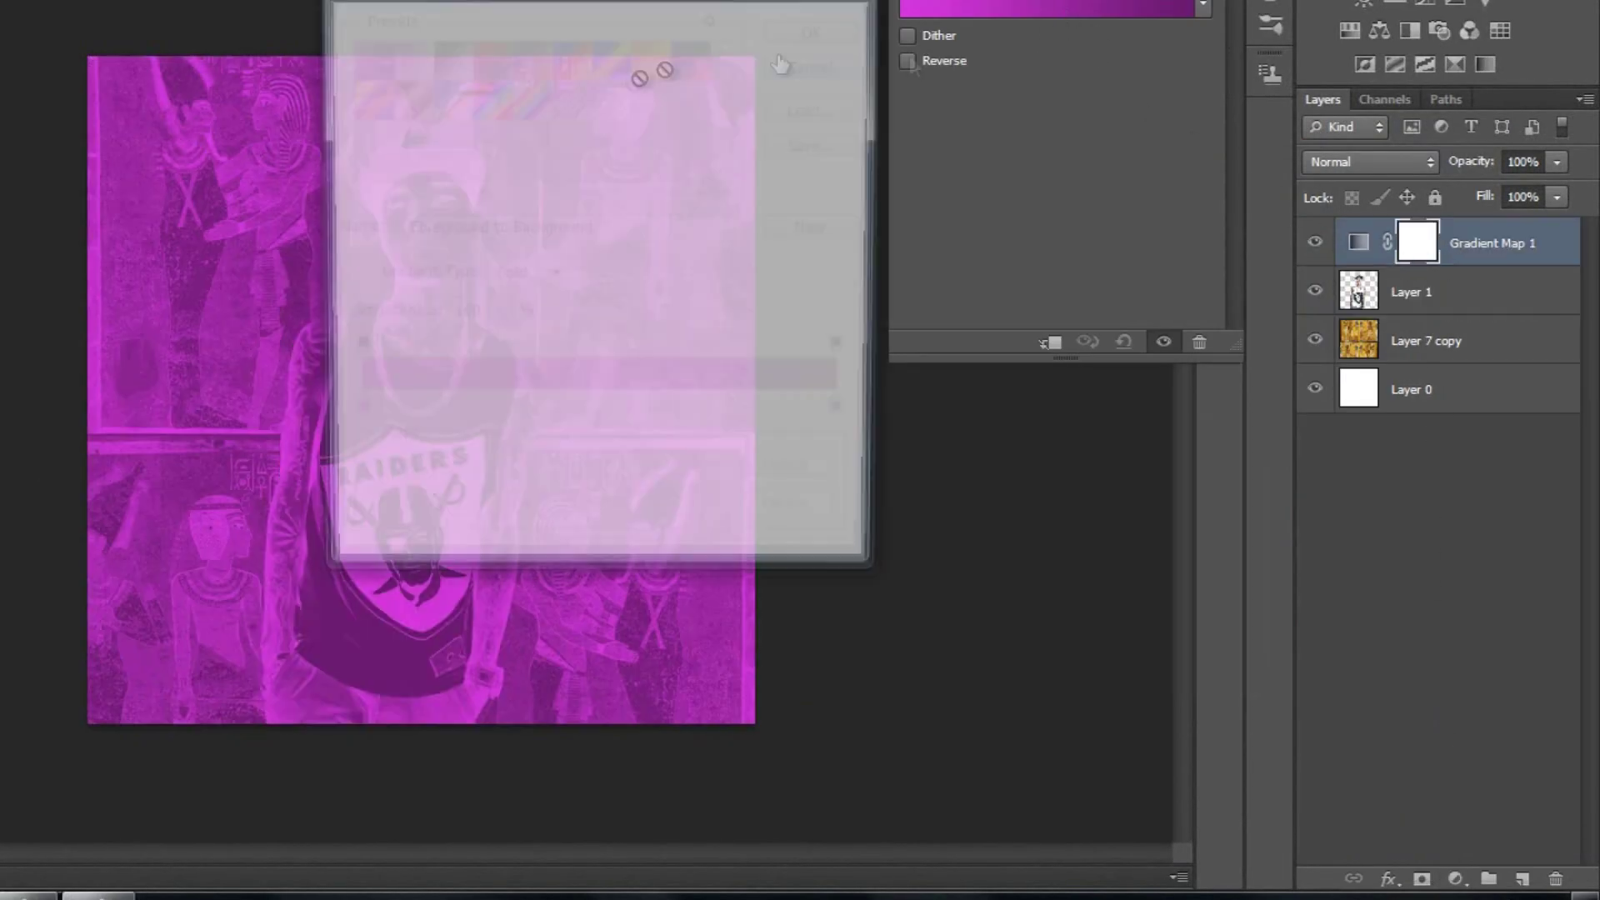
# Set Gradient Map 1 to a black-to-white gradient in Luminosity blend mode
pyautogui.click(1041, 8)
pyautogui.click(650, 161)
pyautogui.click(946, 150)
pyautogui.click(1417, 276)
pyautogui.click(1400, 796)
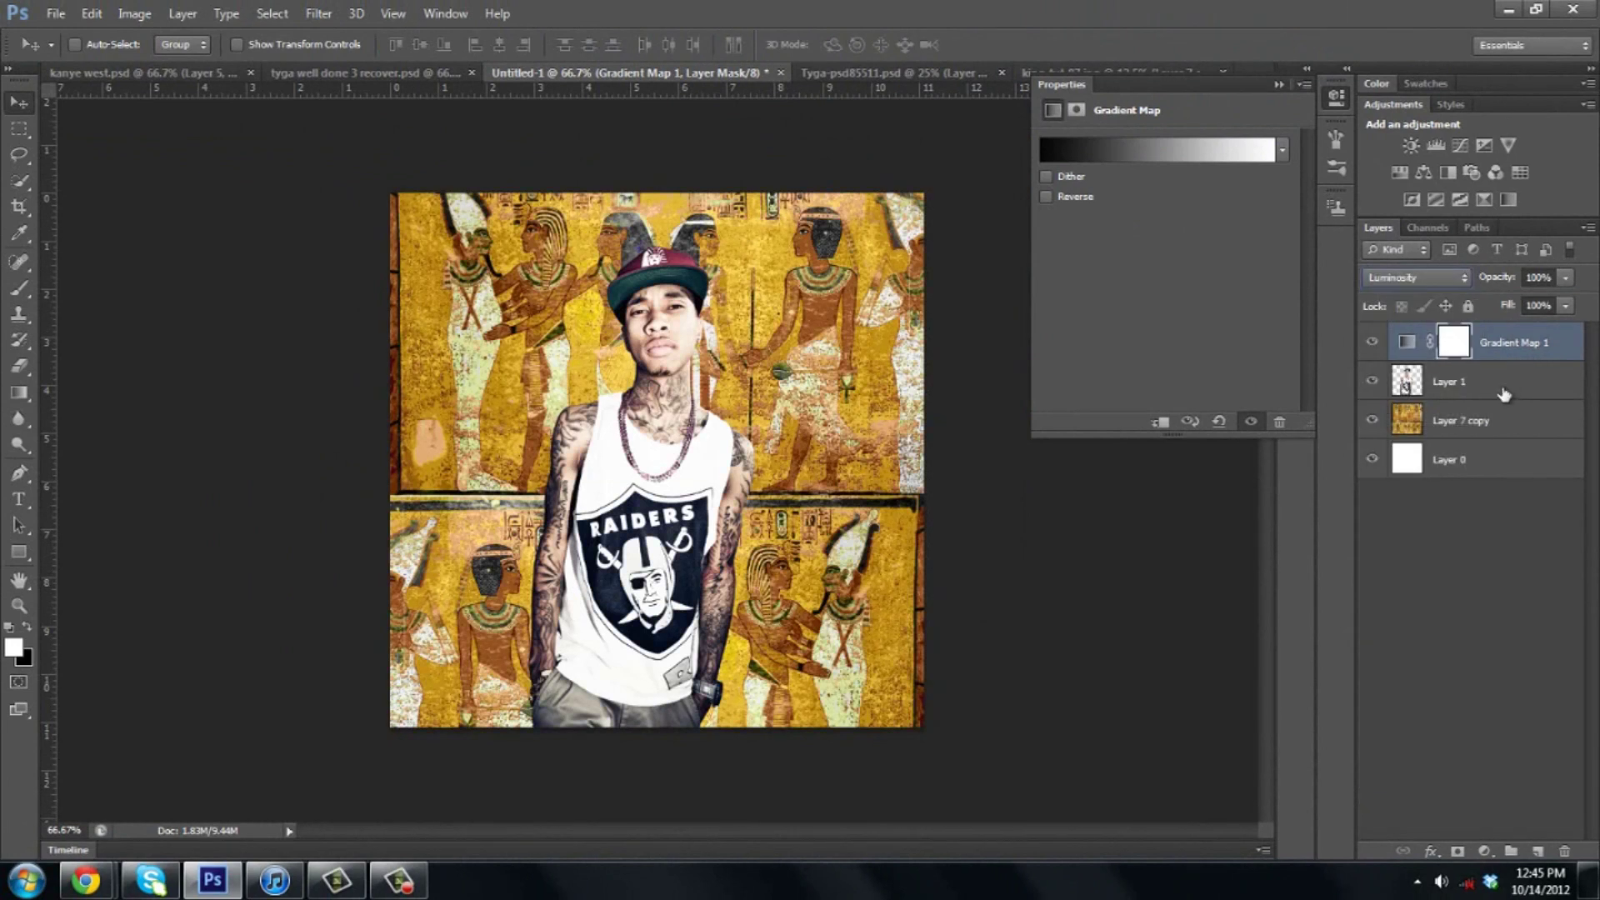
# Add an Orange-Yellow-Orange Soft Light gradient map, then an empty layer above the mural
pyautogui.click(1507, 389)
pyautogui.click(1485, 851)
pyautogui.click(1433, 838)
pyautogui.click(1159, 150)
pyautogui.click(867, 250)
pyautogui.click(955, 168)
pyautogui.click(1396, 278)
pyautogui.click(1409, 559)
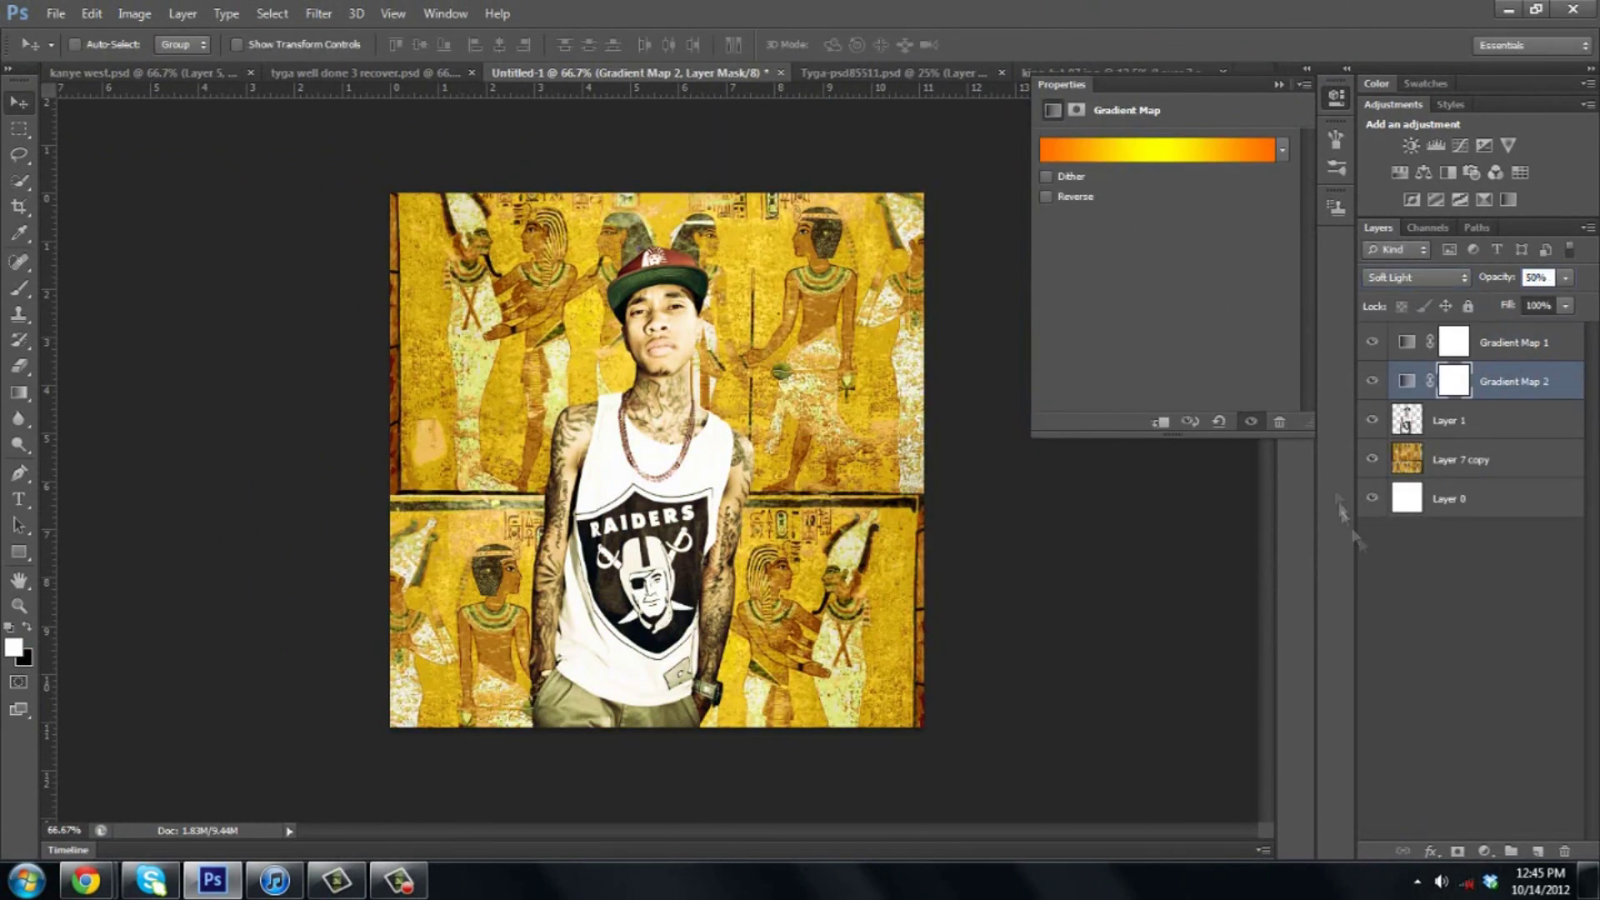
pyautogui.click(1459, 459)
pyautogui.click(1538, 851)
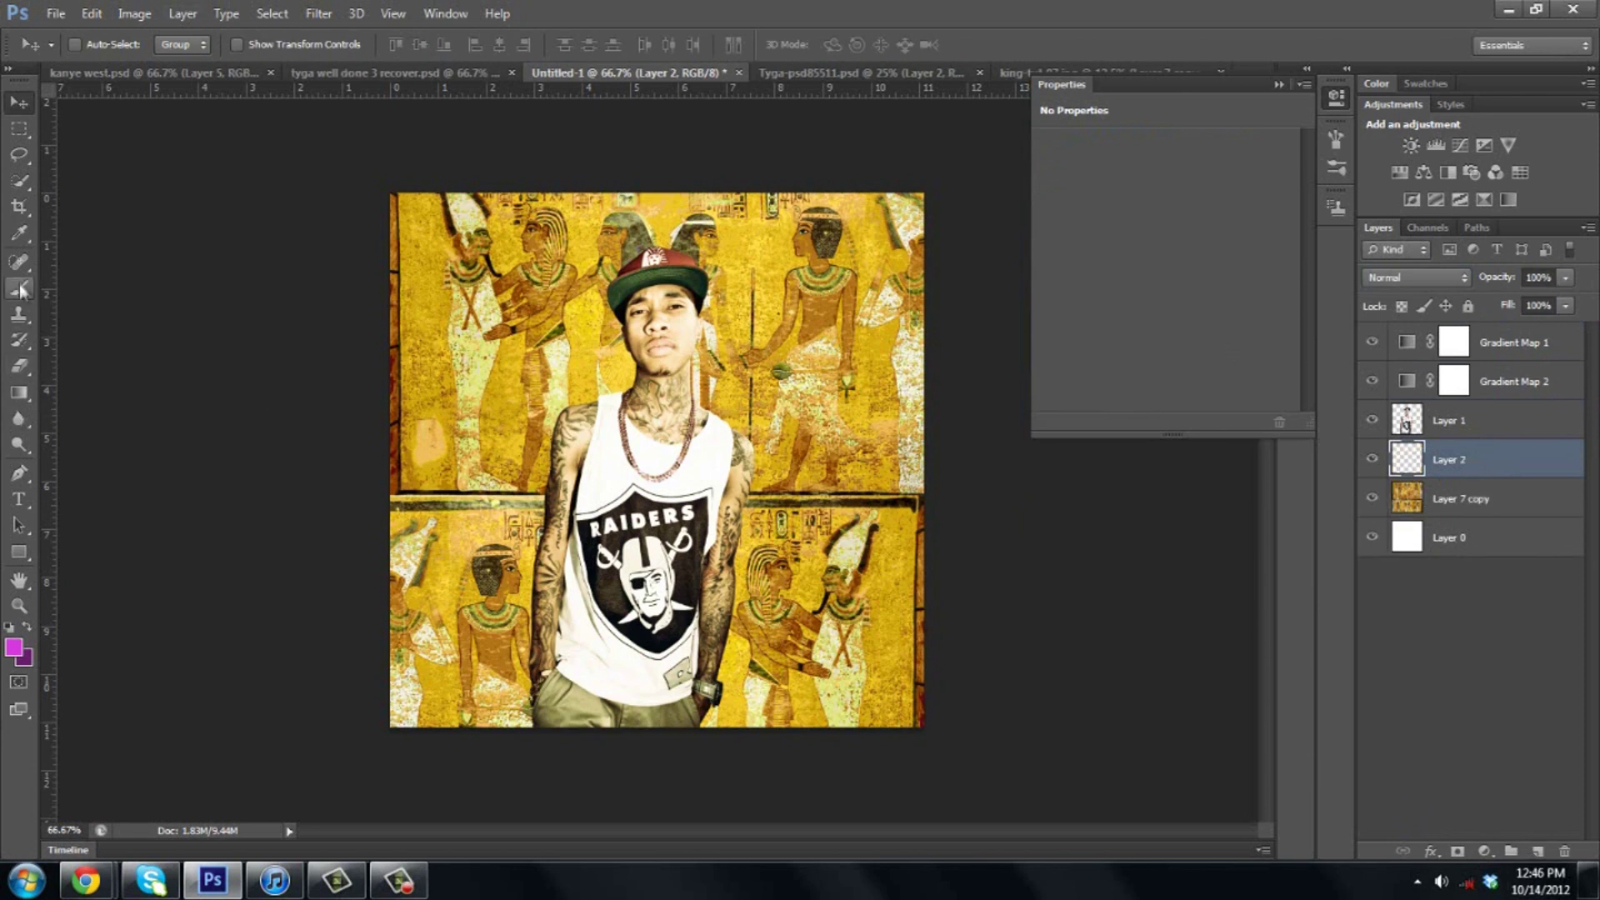
# Load the Manipulation Brushes .abr file from the 8K Pack folder into brush presets
pyautogui.click(101, 46)
pyautogui.click(257, 79)
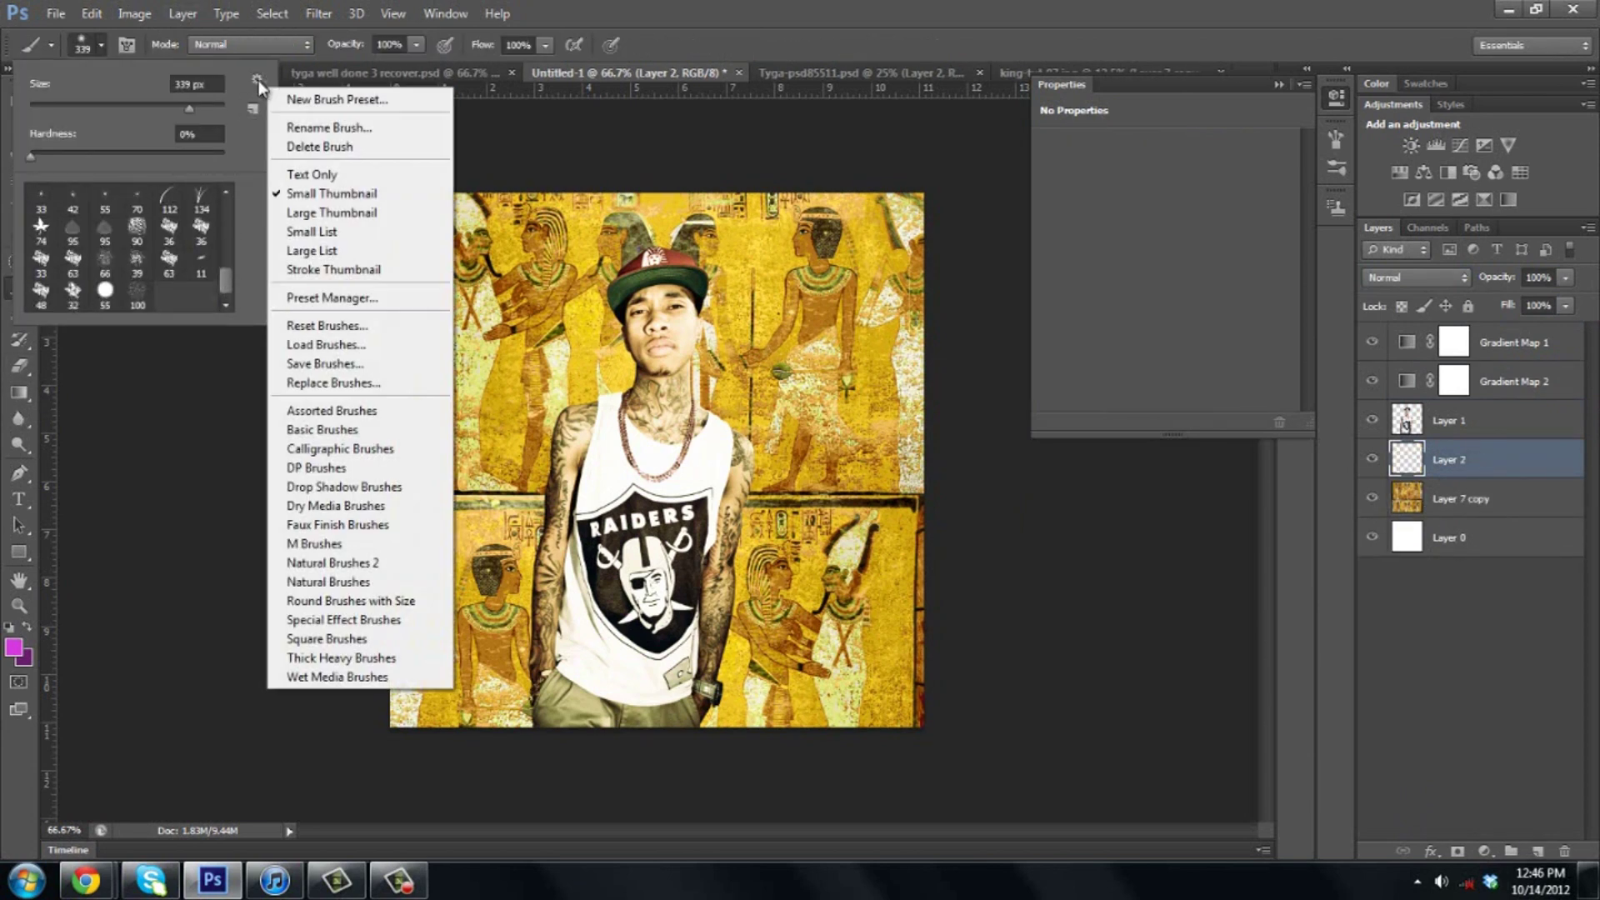
pyautogui.click(988, 305)
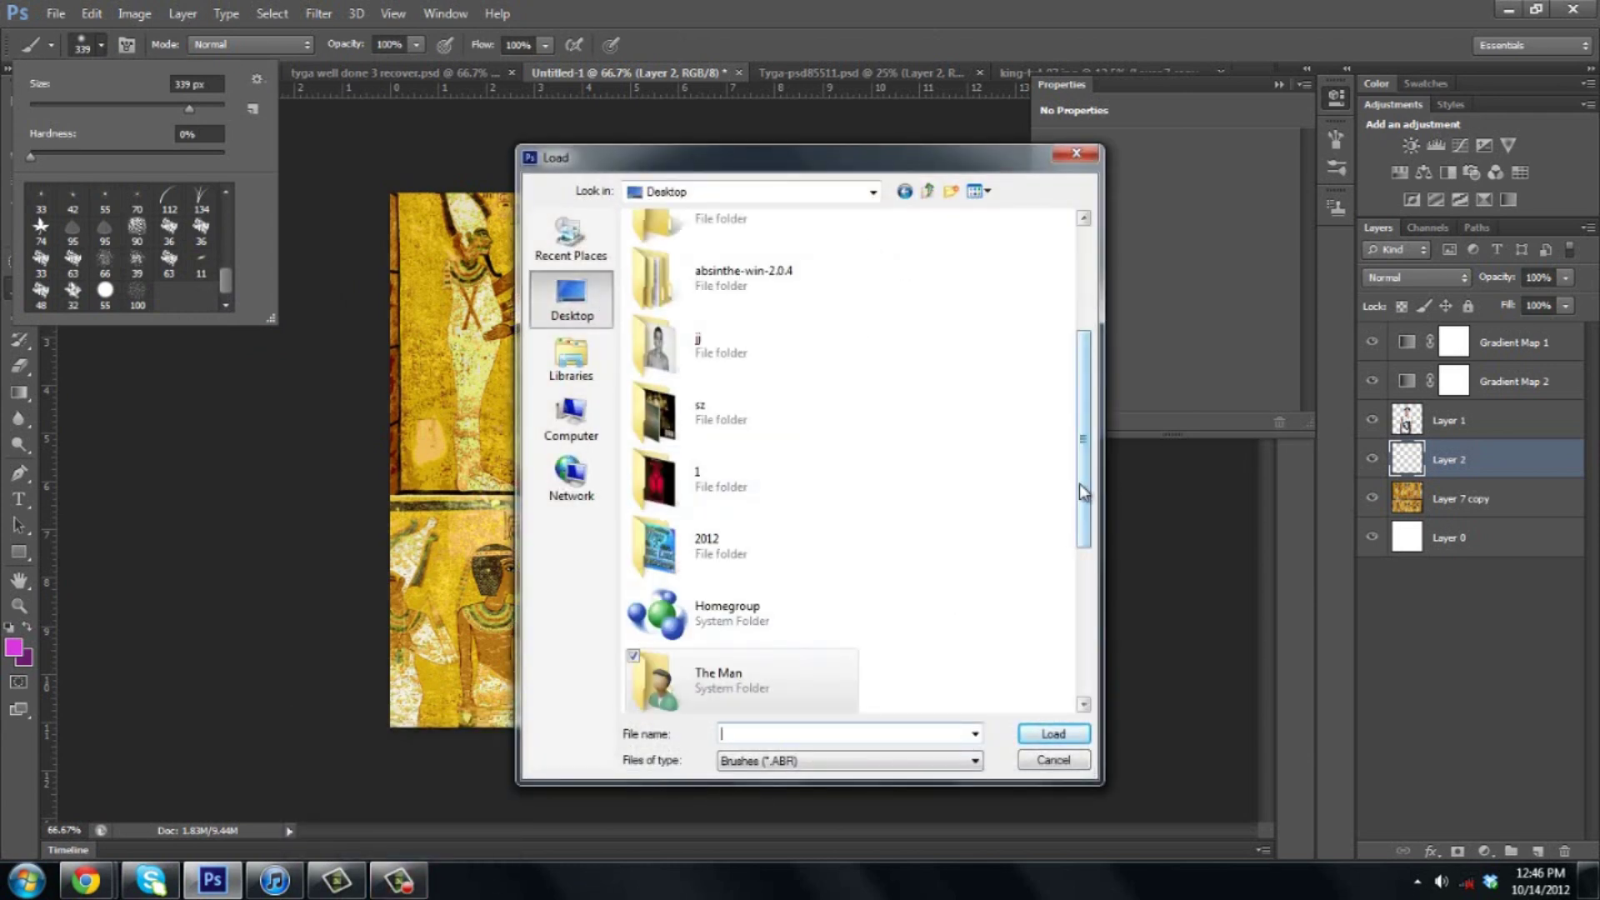
pyautogui.moveTo(1085, 492); pyautogui.dragTo(1085, 375)
pyautogui.doubleClick(761, 316)
pyautogui.doubleClick(708, 308)
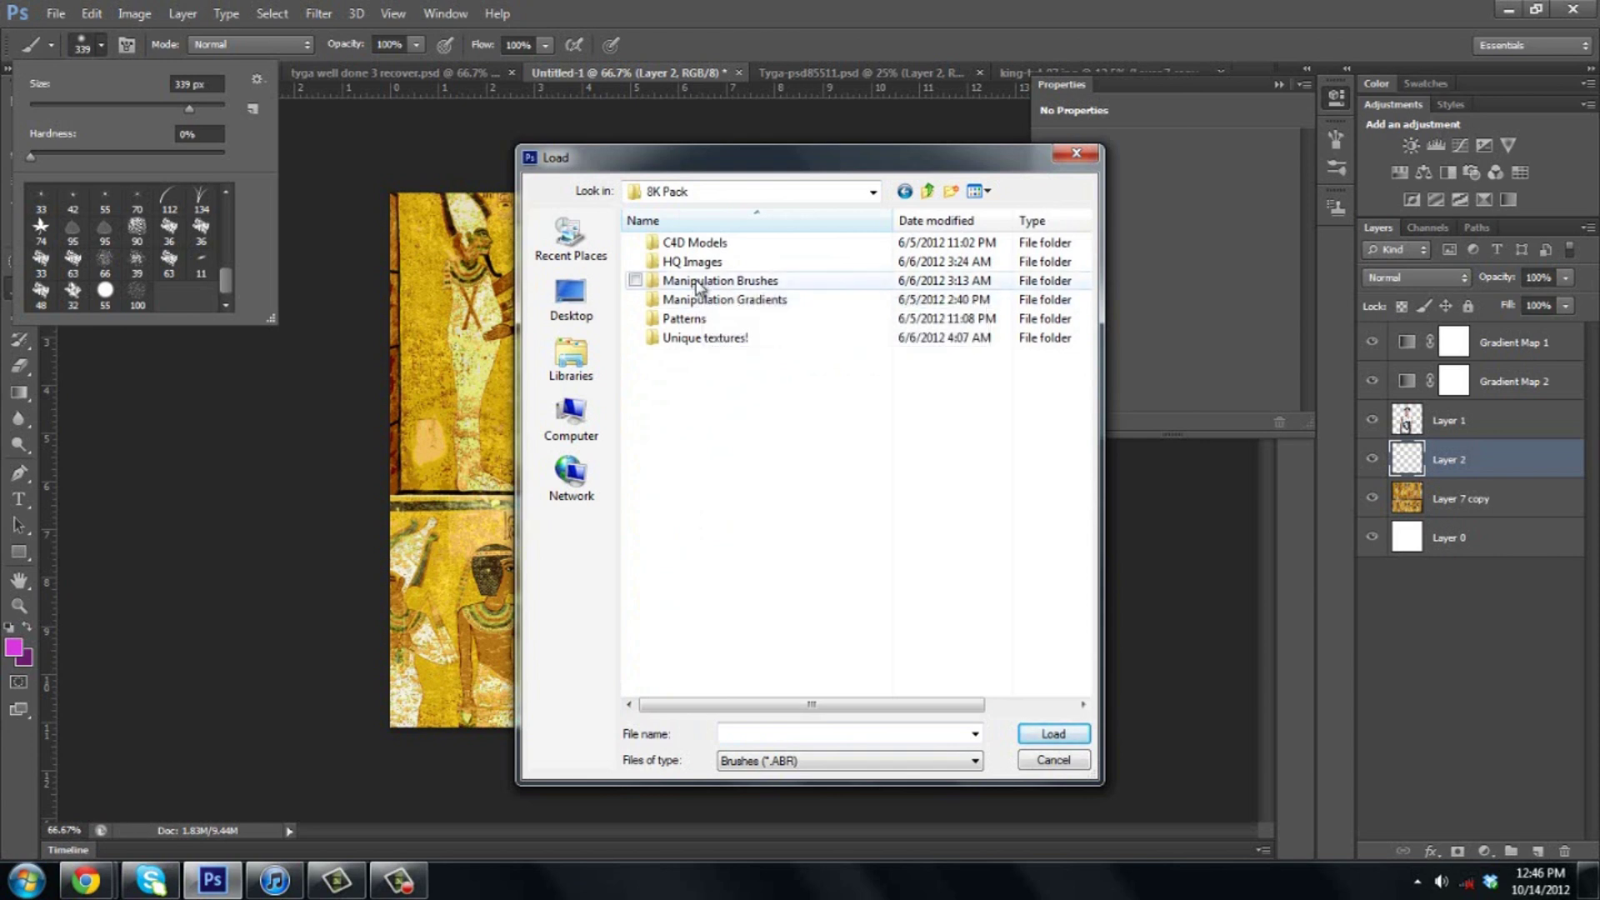
pyautogui.doubleClick(699, 288)
pyautogui.click(733, 275)
pyautogui.doubleClick(733, 275)
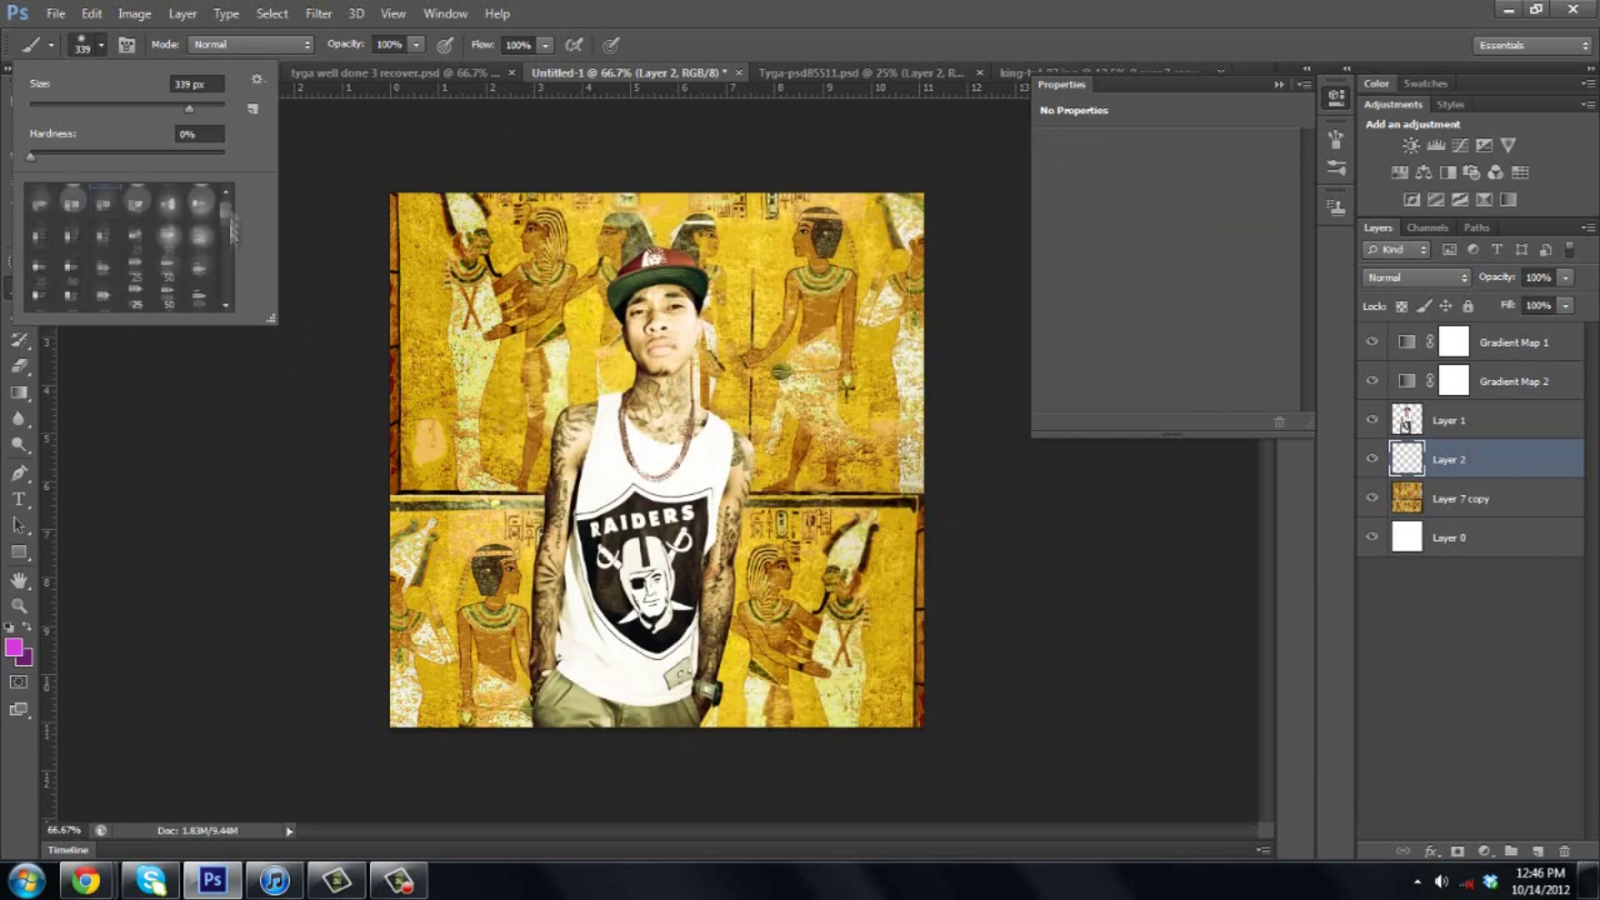
pyautogui.click(1318, 81)
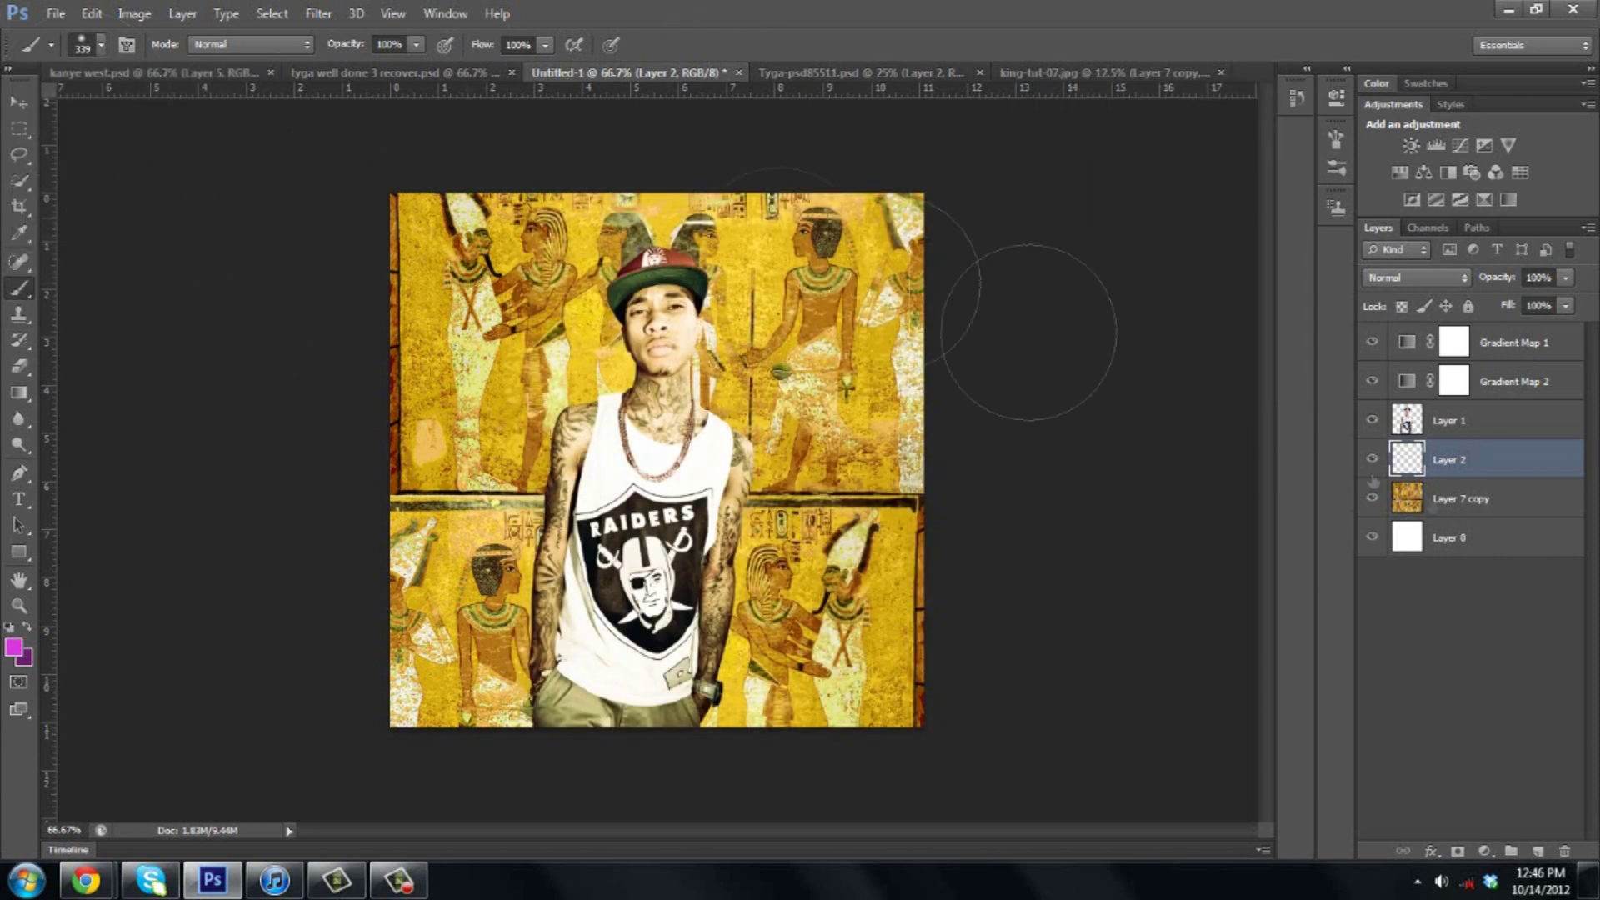
# Paint the new layer solid black with a huge black brush stroke
pyautogui.click(13, 646)
pyautogui.click(1322, 479)
pyautogui.click(101, 45)
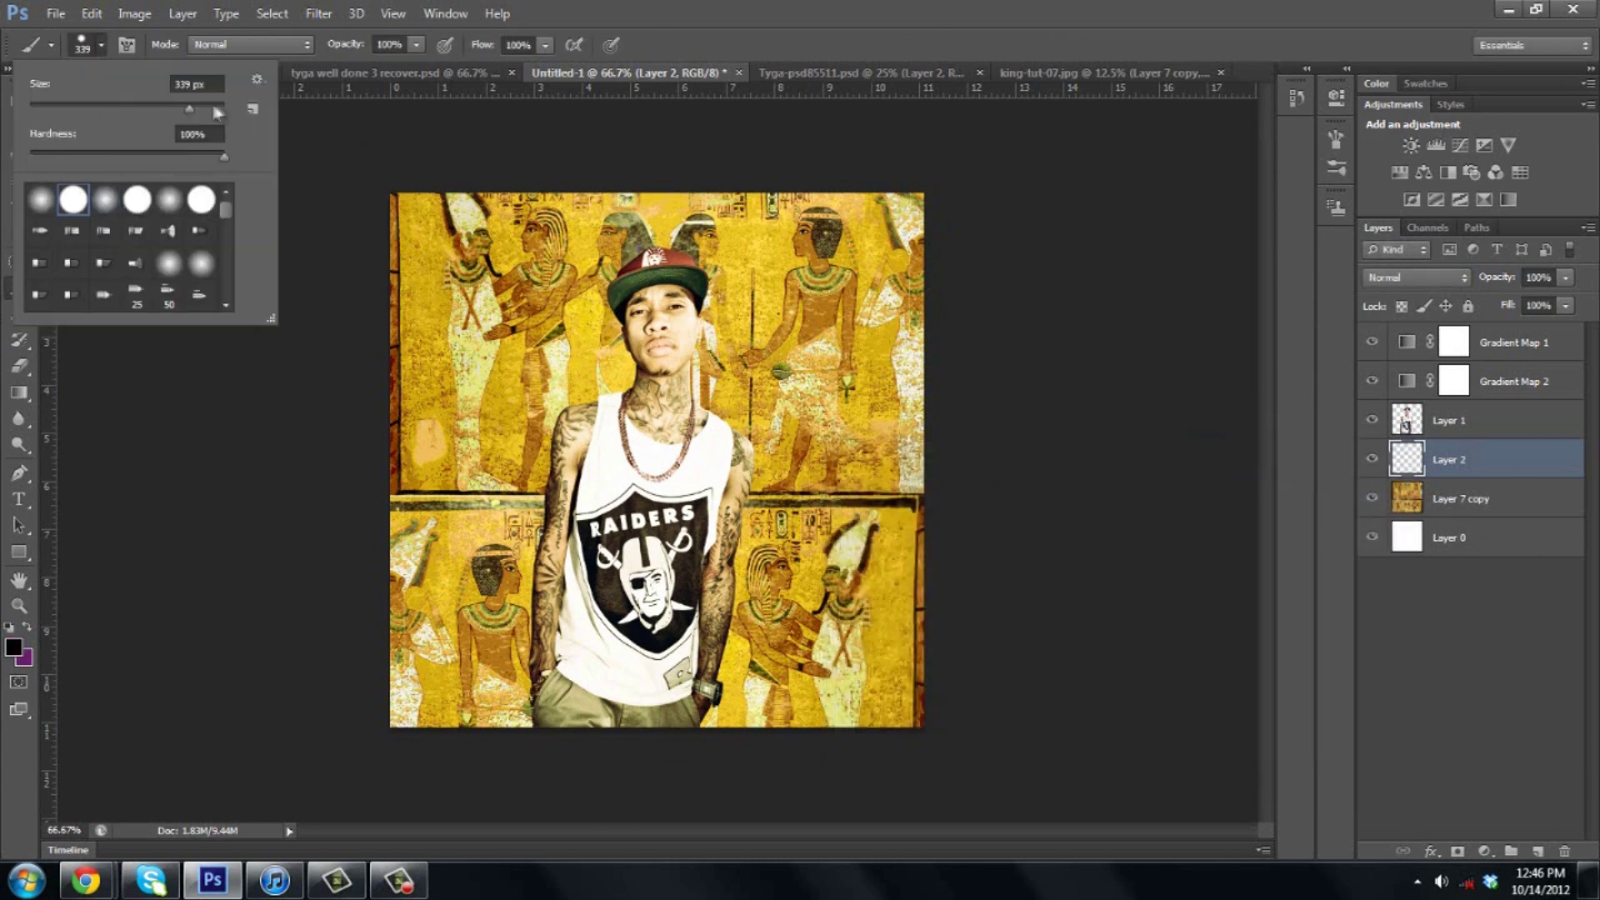
pyautogui.press('Return')
pyautogui.click(716, 419)
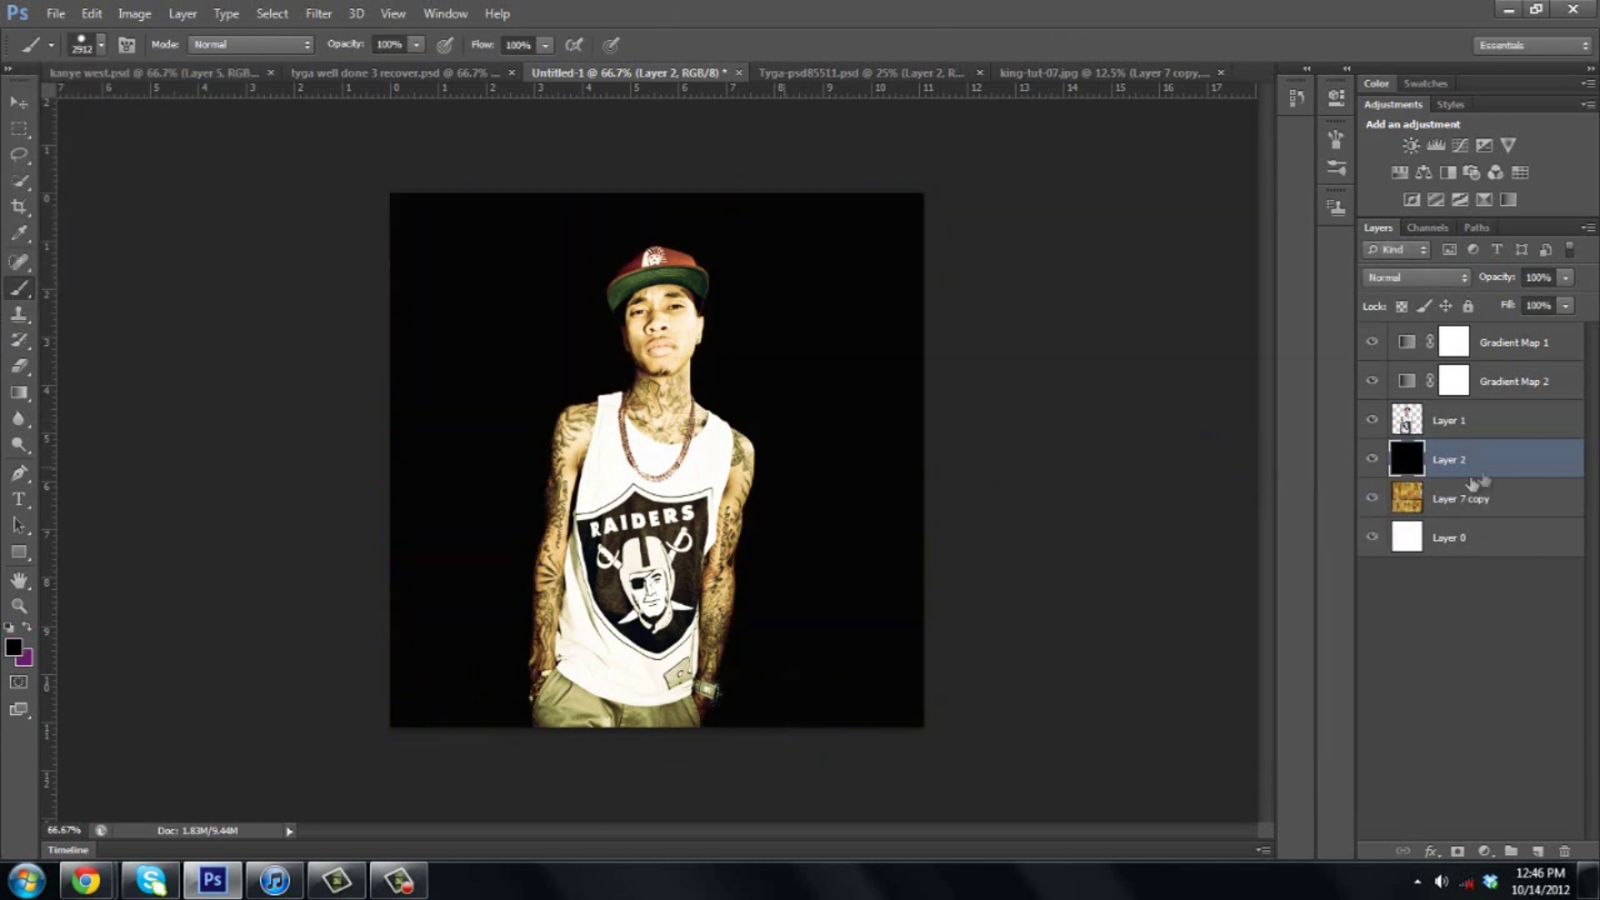
# Set up the Eraser with a 321 px brush preset at 100% opacity
pyautogui.click(21, 369)
pyautogui.click(101, 45)
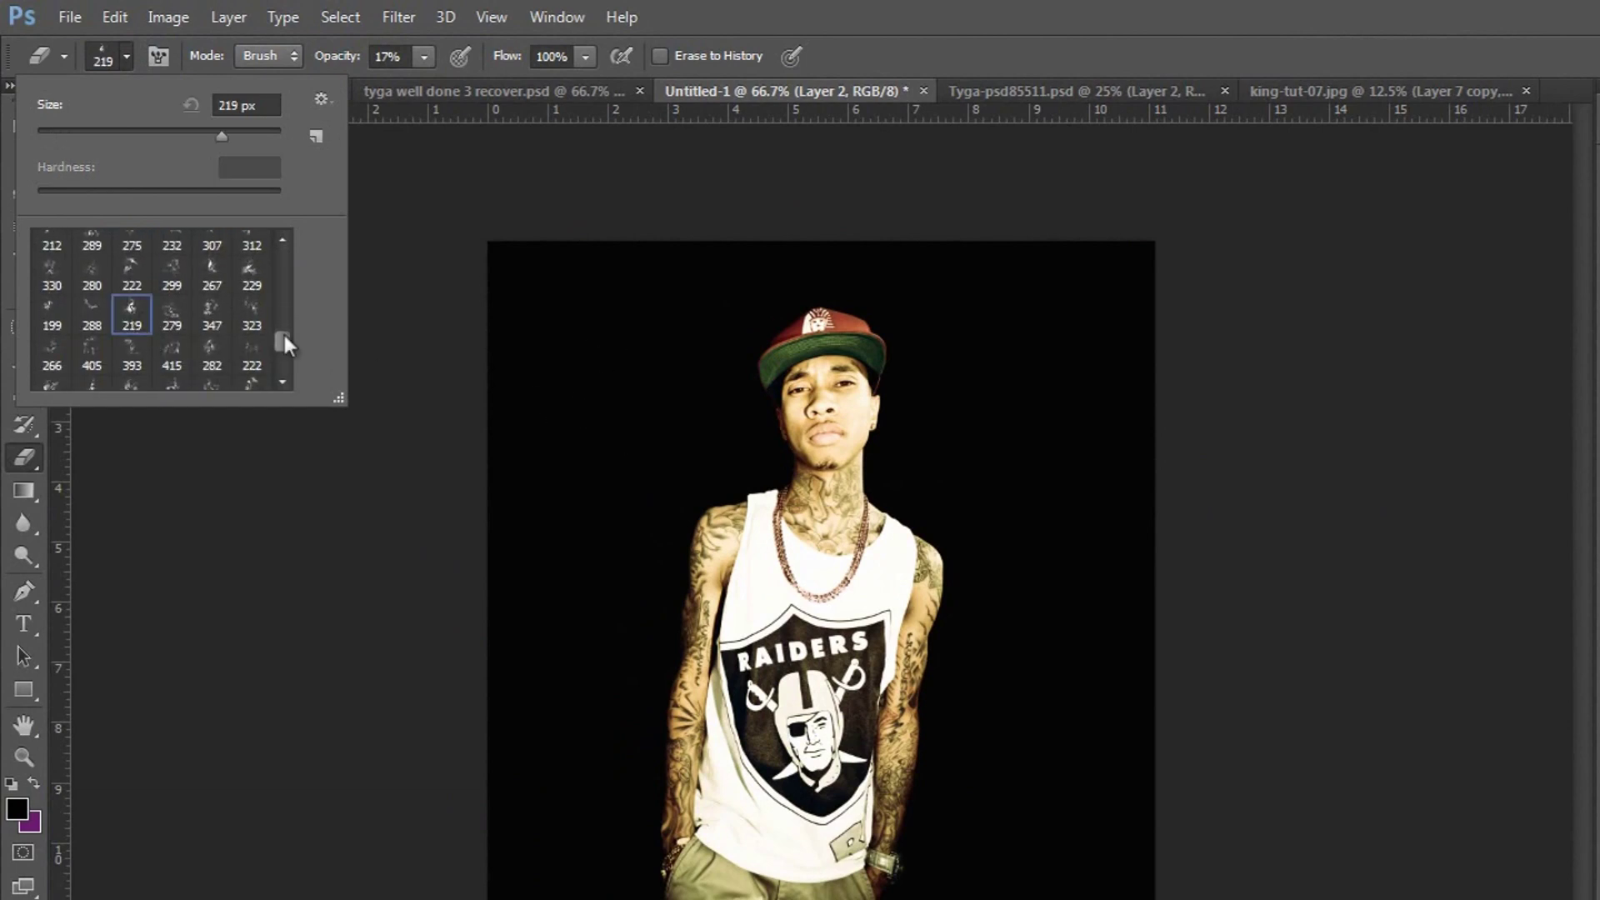
pyautogui.moveTo(285, 344); pyautogui.dragTo(284, 359)
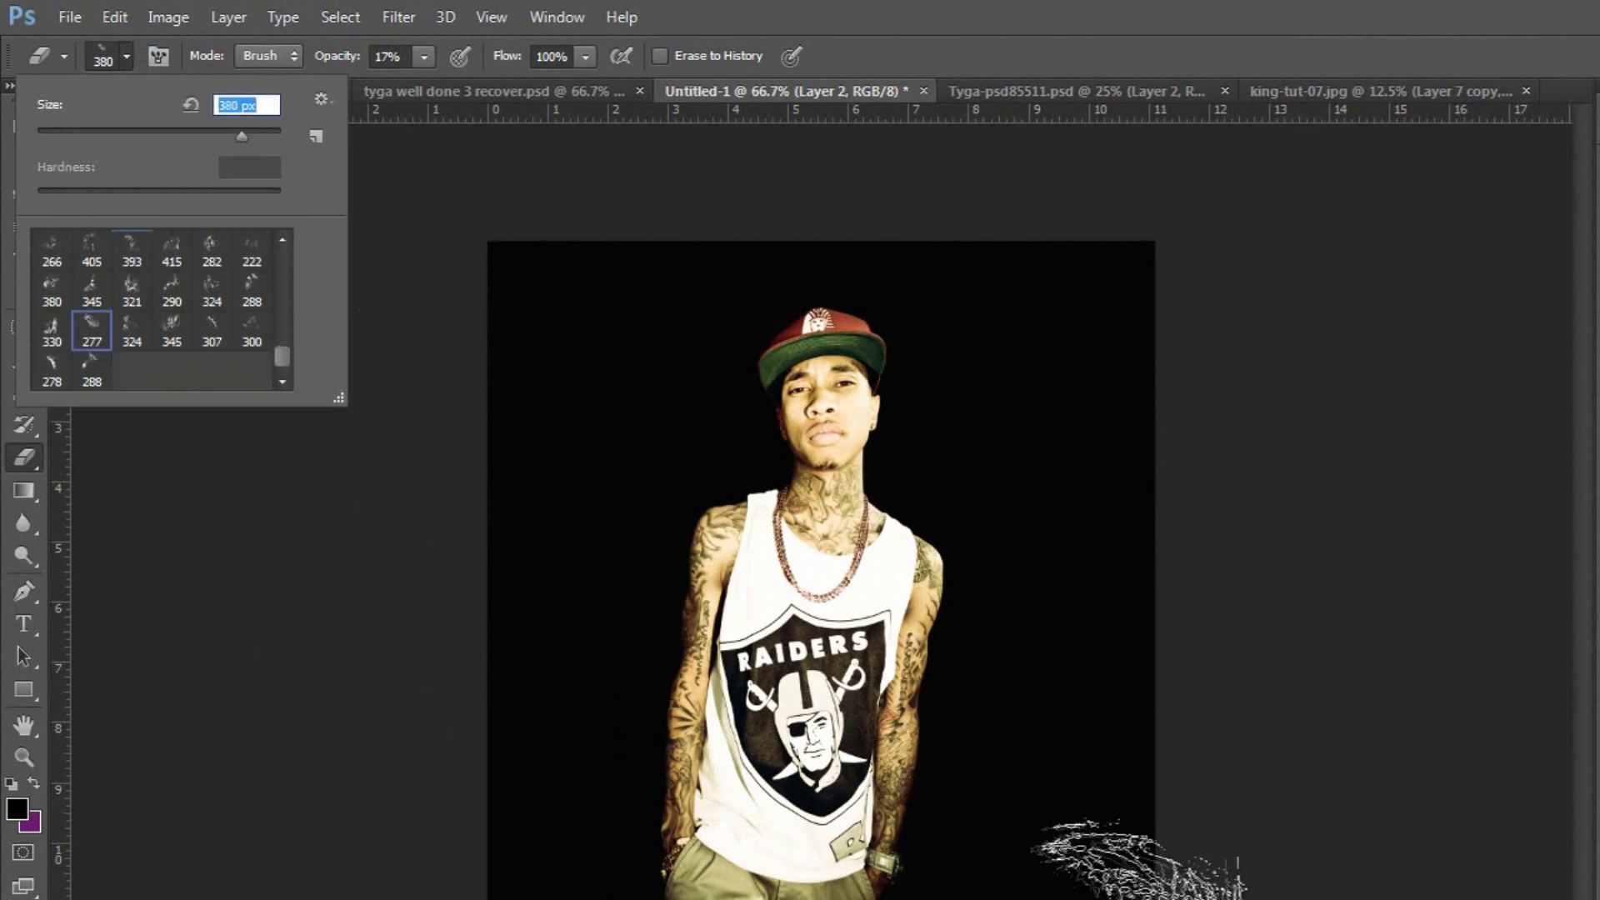
pyautogui.press('Return')
pyautogui.click(127, 56)
pyautogui.click(130, 315)
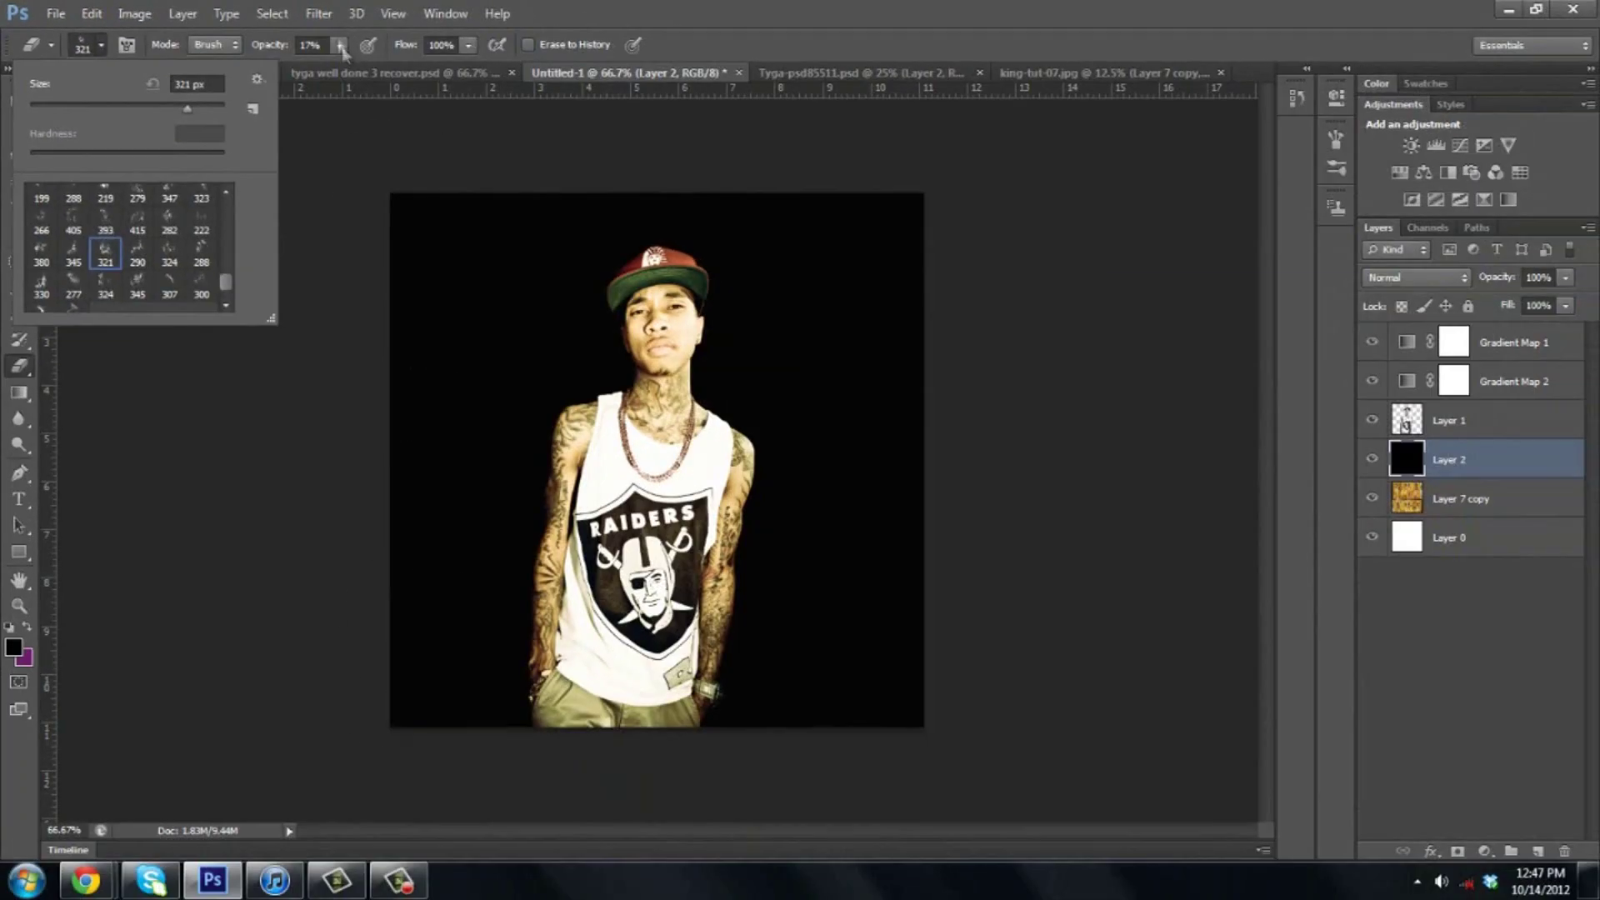
pyautogui.moveTo(341, 46); pyautogui.dragTo(421, 723)
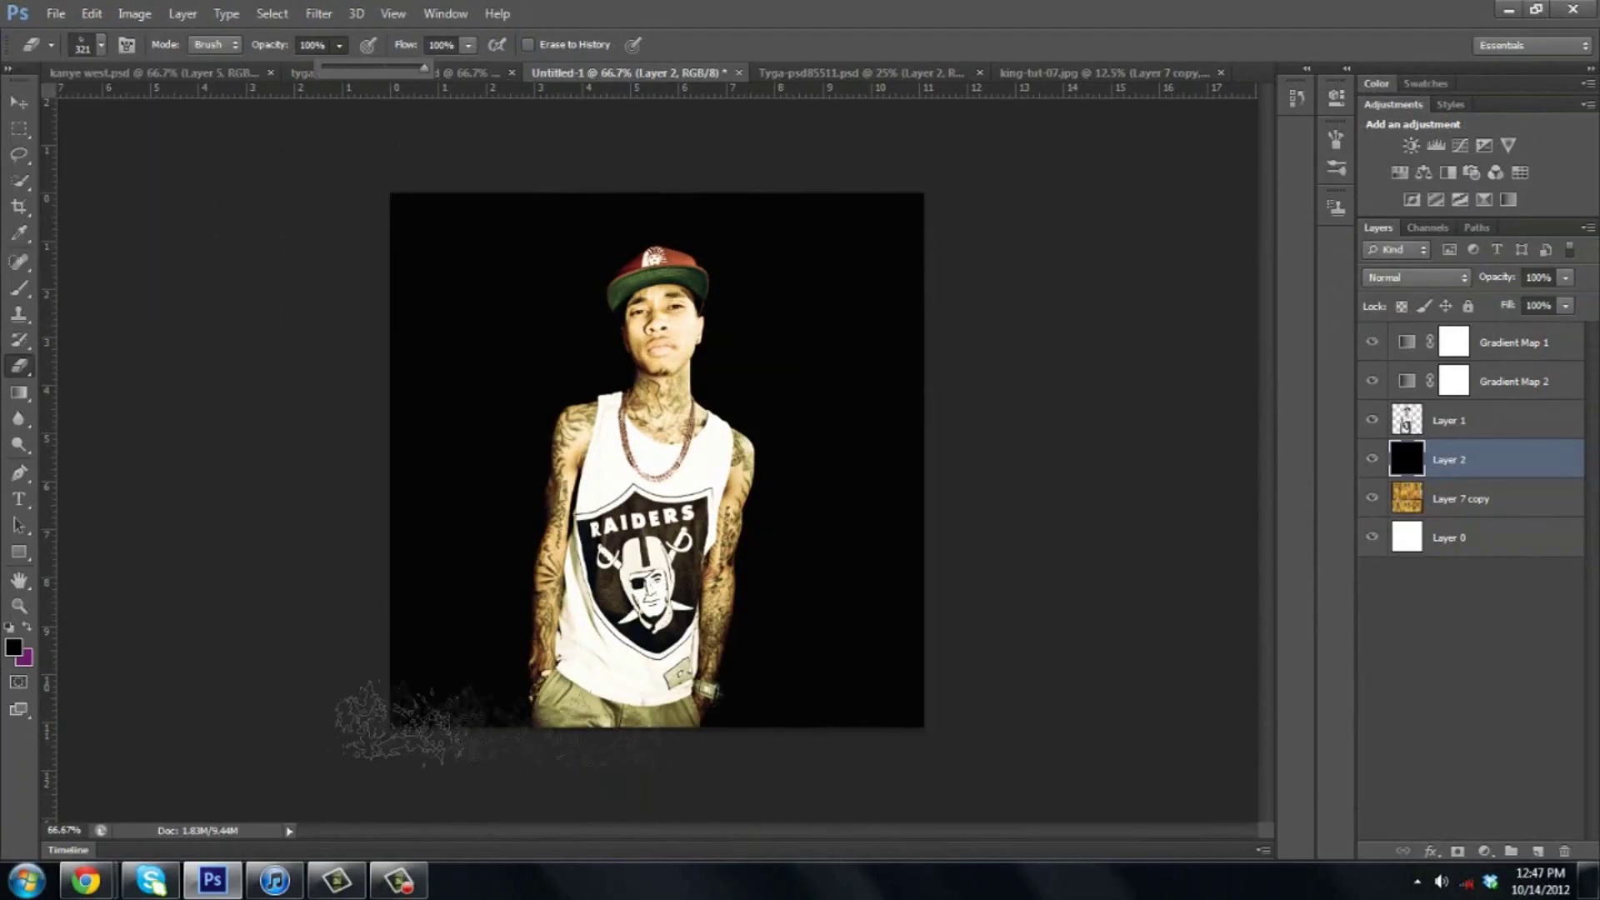
# Erase with a 339 px scattered tip to reveal the mural left of the man
pyautogui.click(101, 44)
pyautogui.click(106, 250)
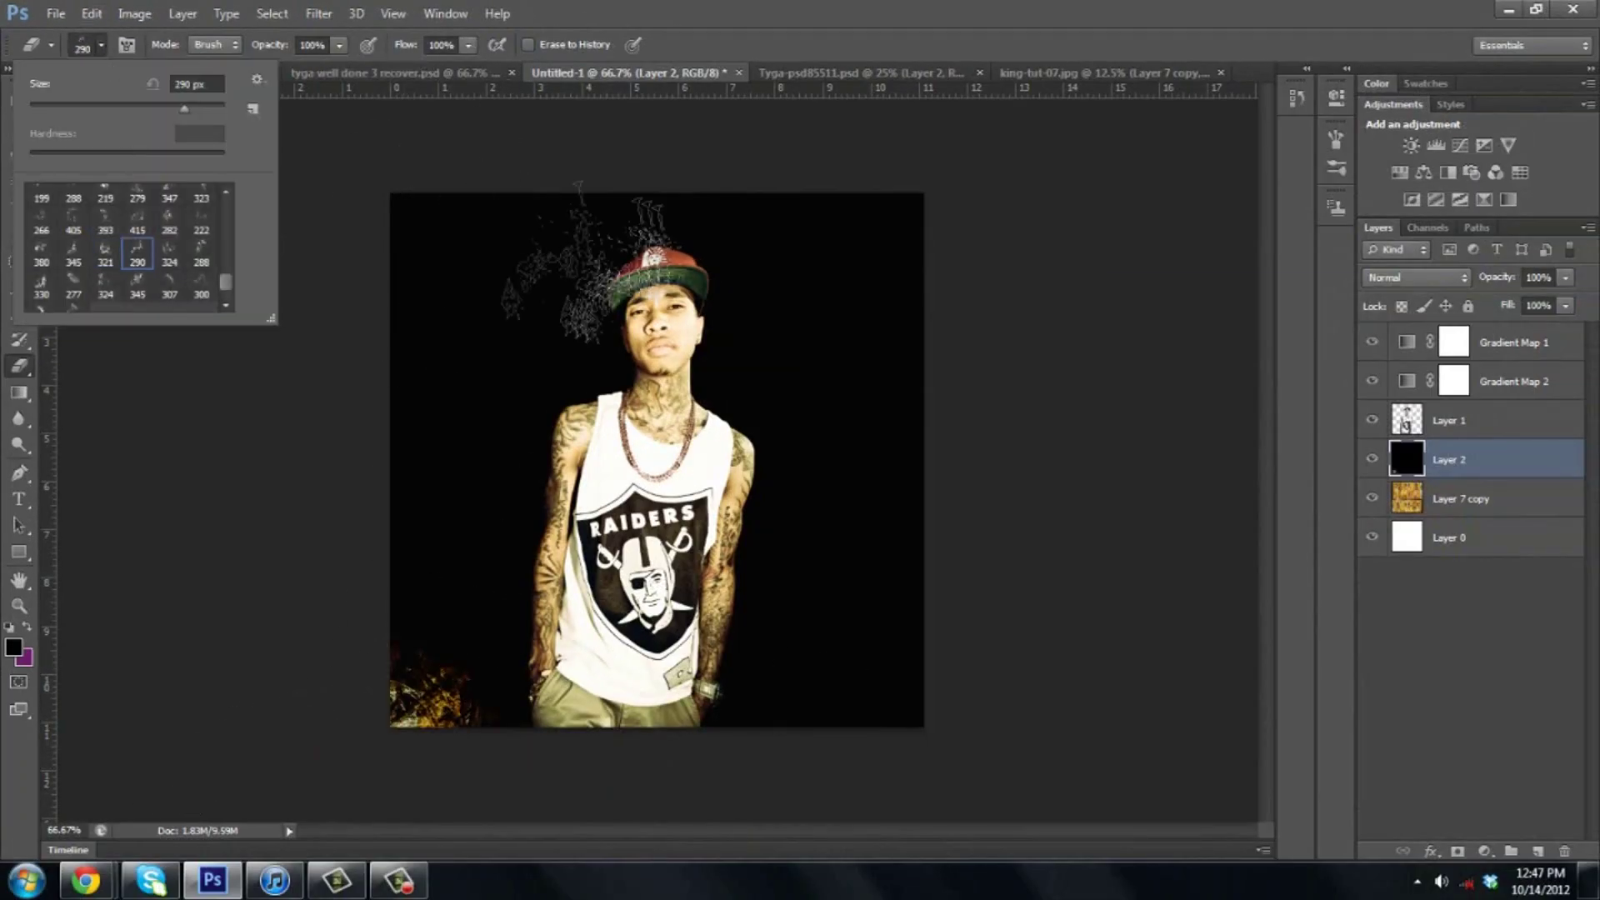
pyautogui.press('Return')
pyautogui.click(101, 44)
pyautogui.click(107, 225)
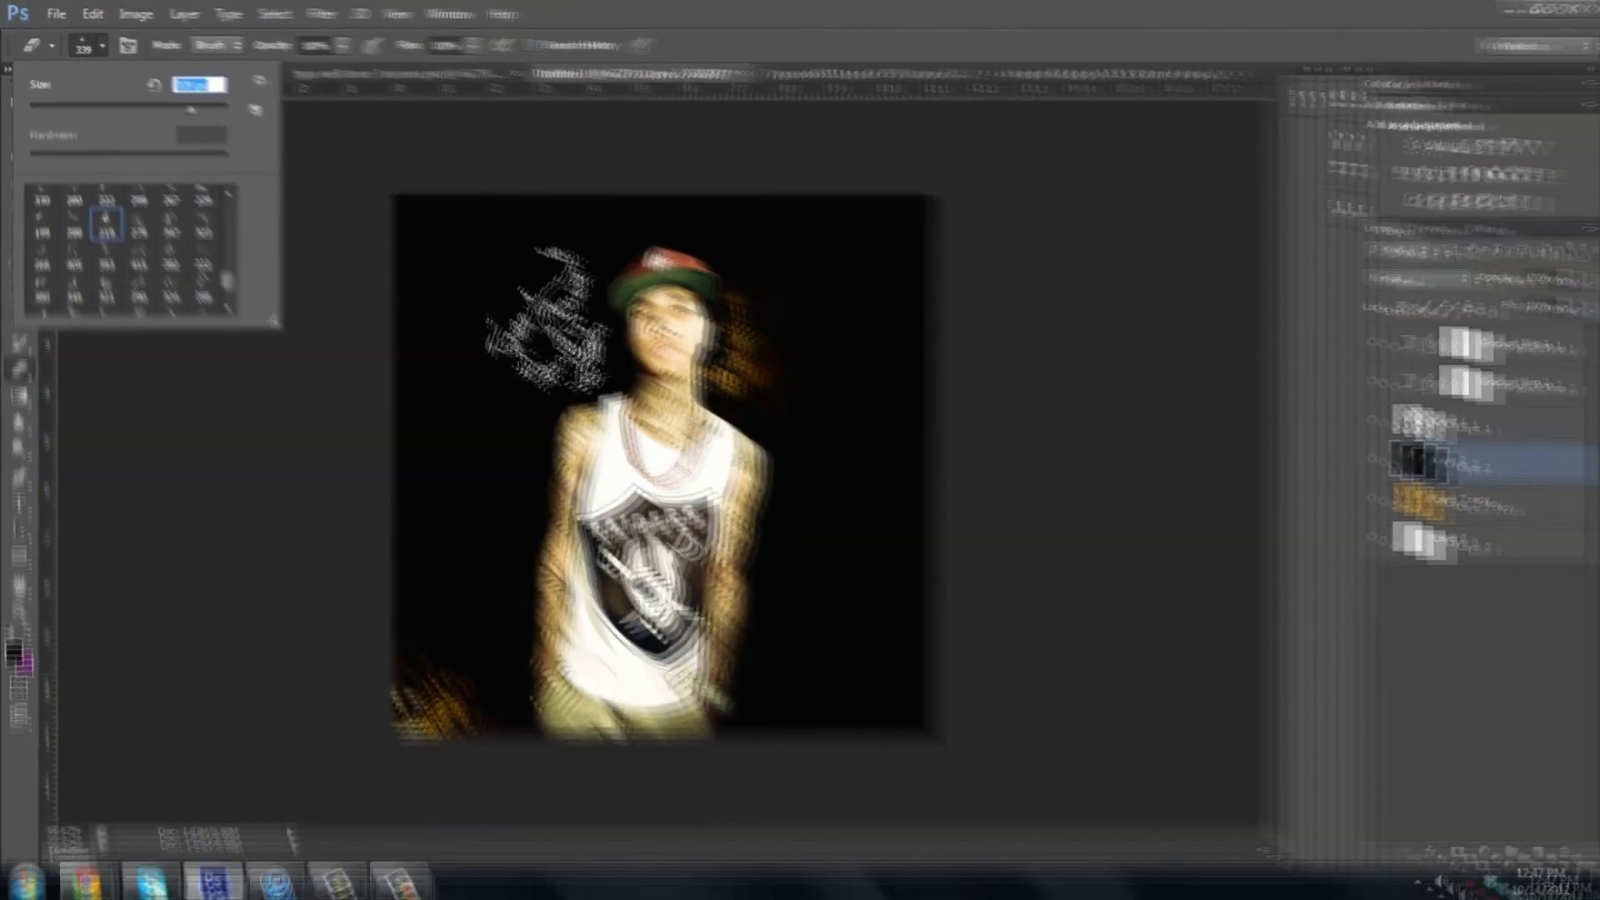
pyautogui.moveTo(600, 542)
pyautogui.mouseDown()
pyautogui.moveTo(442, 300)
pyautogui.moveTo(467, 209)
pyautogui.mouseUp()
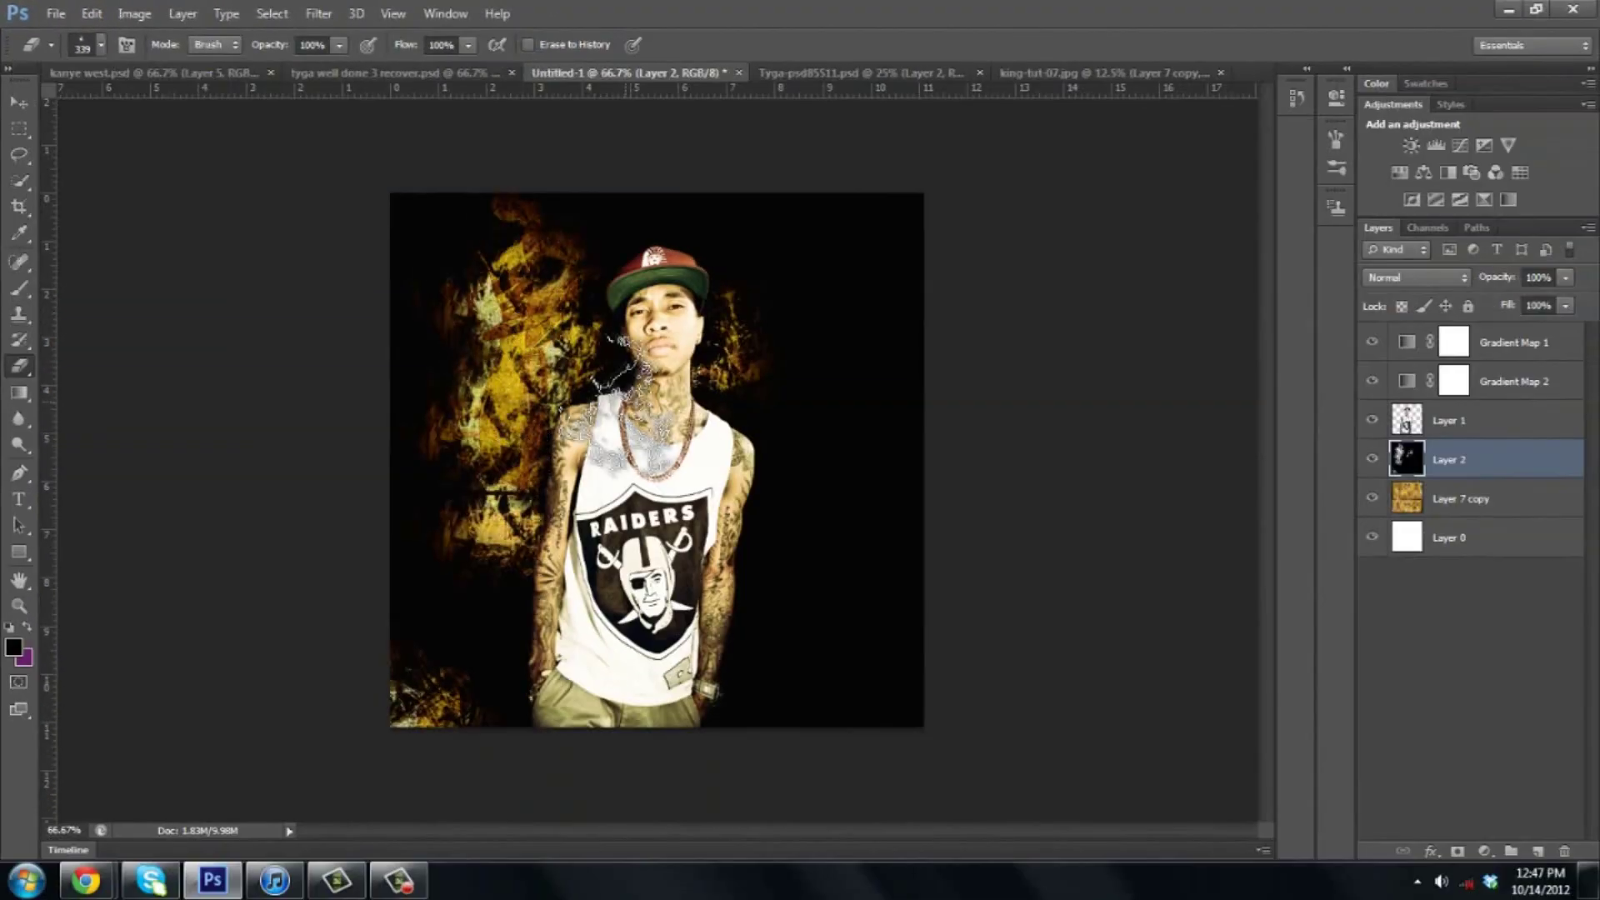
# Try 825 px and 415 px tips, then erase a patch with a 222 px textured tip
pyautogui.click(101, 44)
pyautogui.click(97, 262)
pyautogui.press('Return')
pyautogui.click(738, 387)
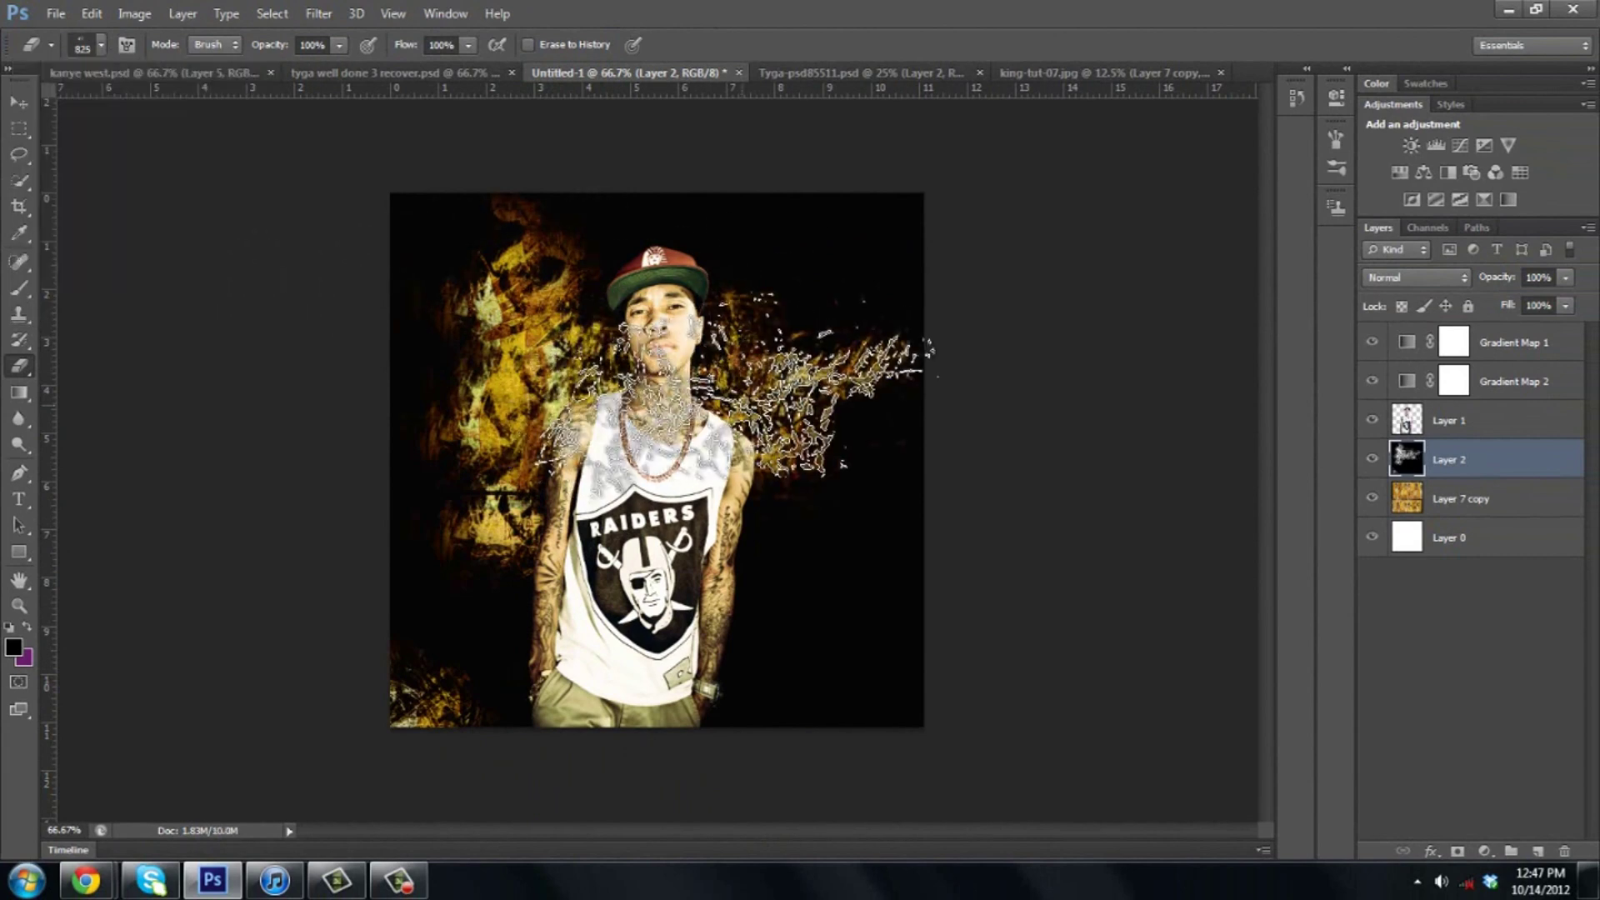
pyautogui.click(101, 44)
pyautogui.click(137, 225)
pyautogui.press('Return')
pyautogui.click(101, 44)
pyautogui.click(111, 244)
pyautogui.press('Return')
pyautogui.click(533, 317)
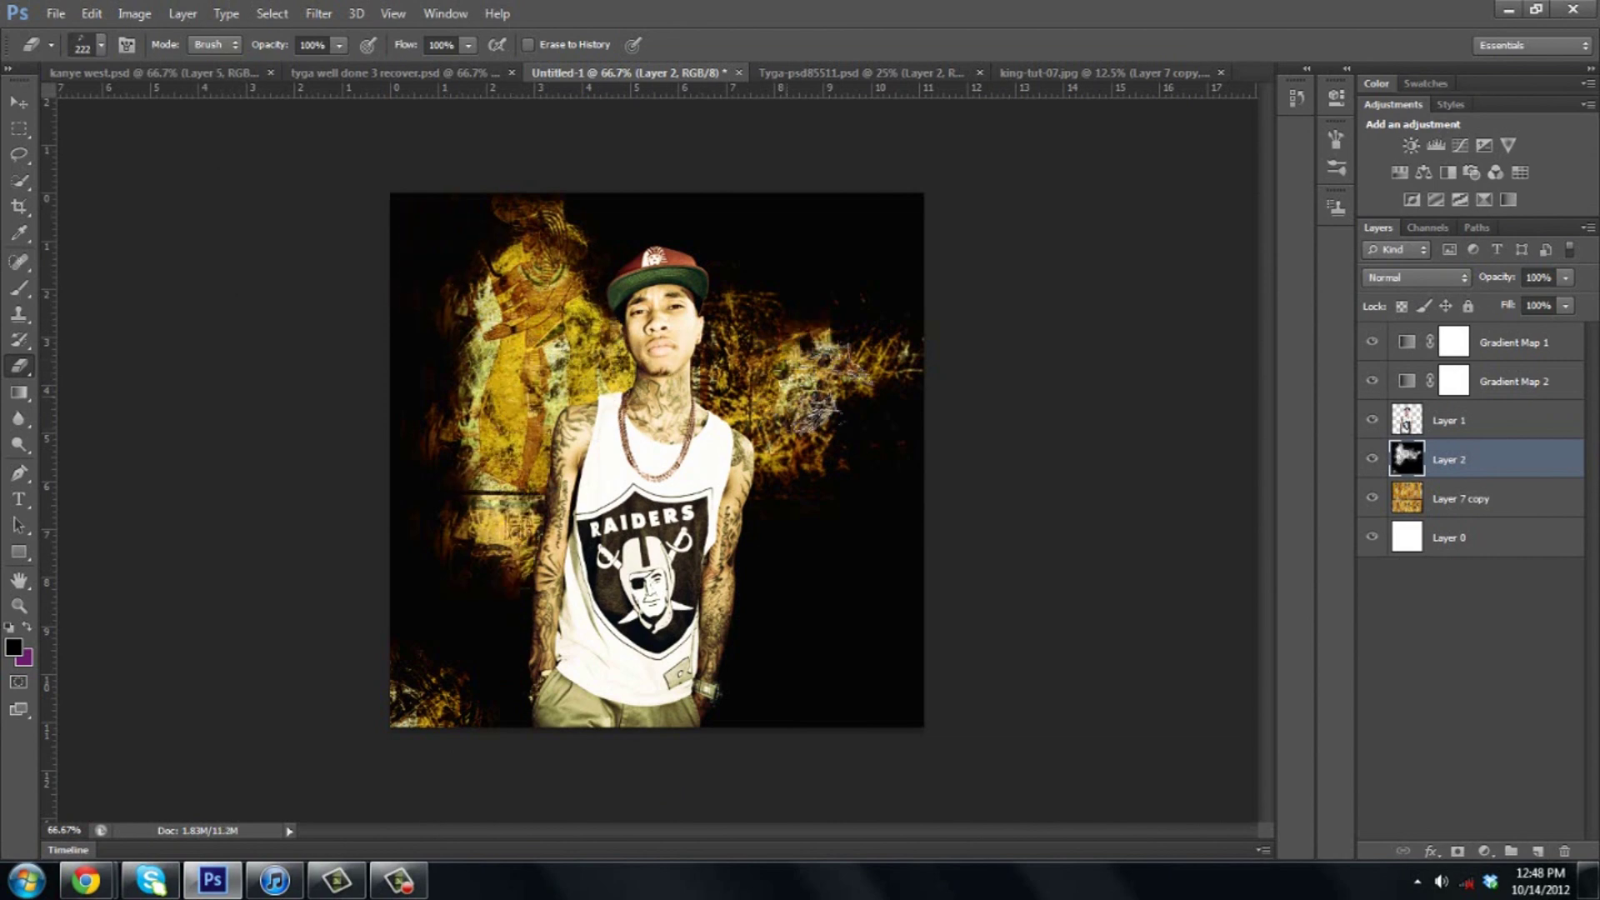
# Erase another patch right of the man with a 279 px textured tip
pyautogui.click(101, 45)
pyautogui.click(125, 244)
pyautogui.press('Return')
pyautogui.click(804, 500)
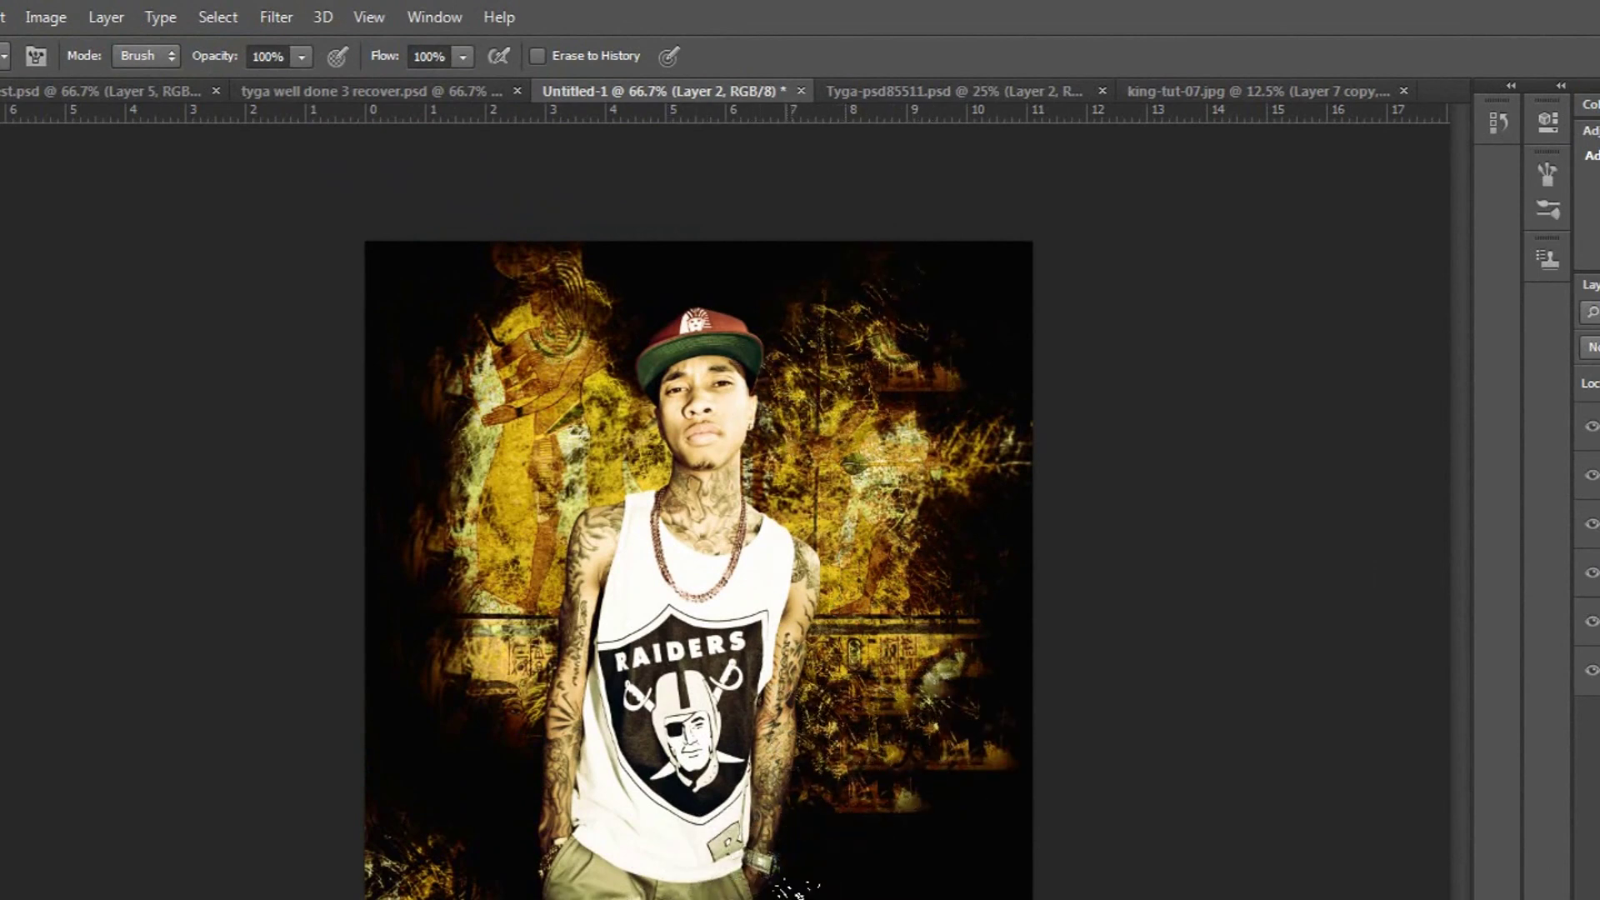
# Rotate the brush tip to 131° and reapply the 279 px tip
pyautogui.click(35, 56)
pyautogui.moveTo(1482, 476); pyautogui.dragTo(1422, 492)
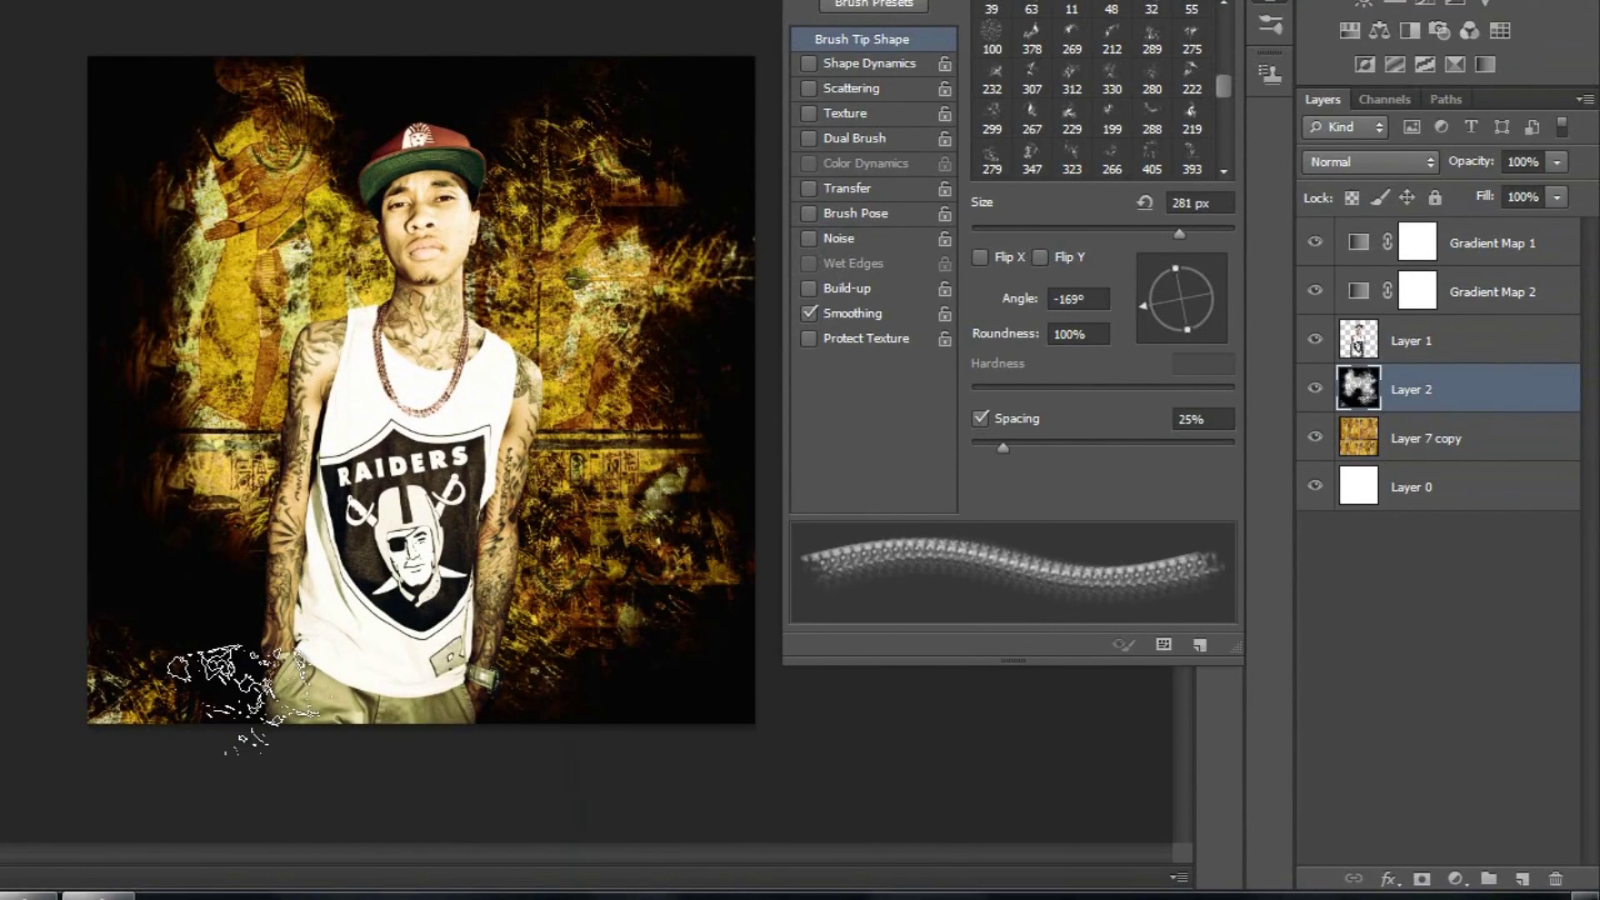
pyautogui.hotkey('shift', 'Right')
pyautogui.hotkey('shift', 'Right')
pyautogui.hotkey('shift', 'Right')
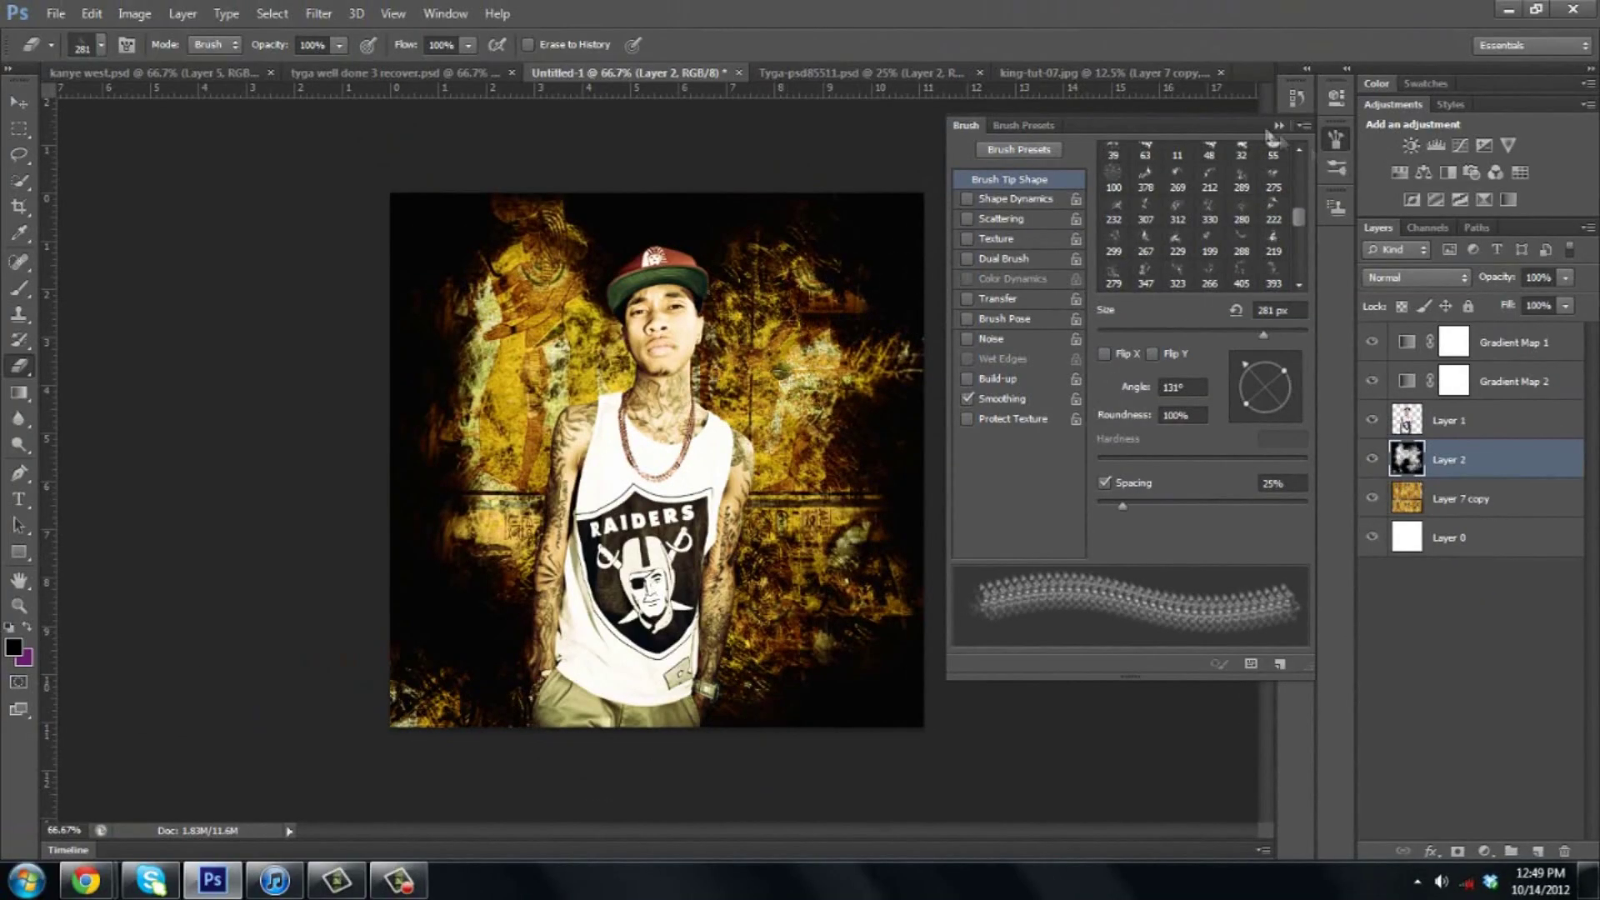
pyautogui.click(1278, 125)
pyautogui.click(100, 44)
pyautogui.doubleClick(41, 288)
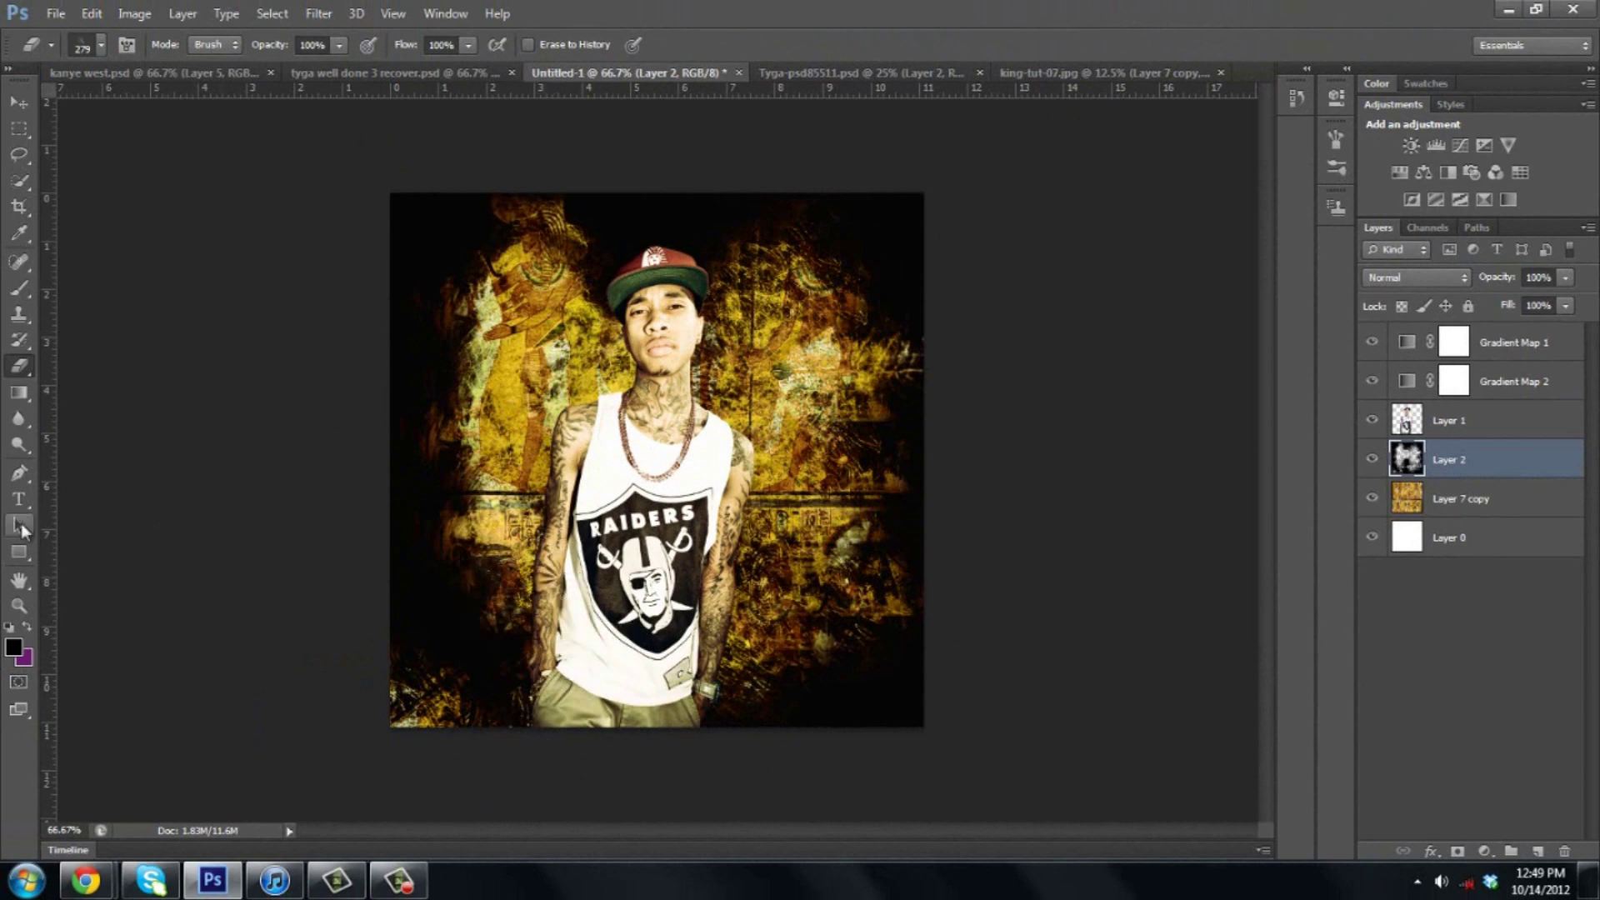
# Start a text box and set it in the barcode font at 125 pt
pyautogui.click(782, 593)
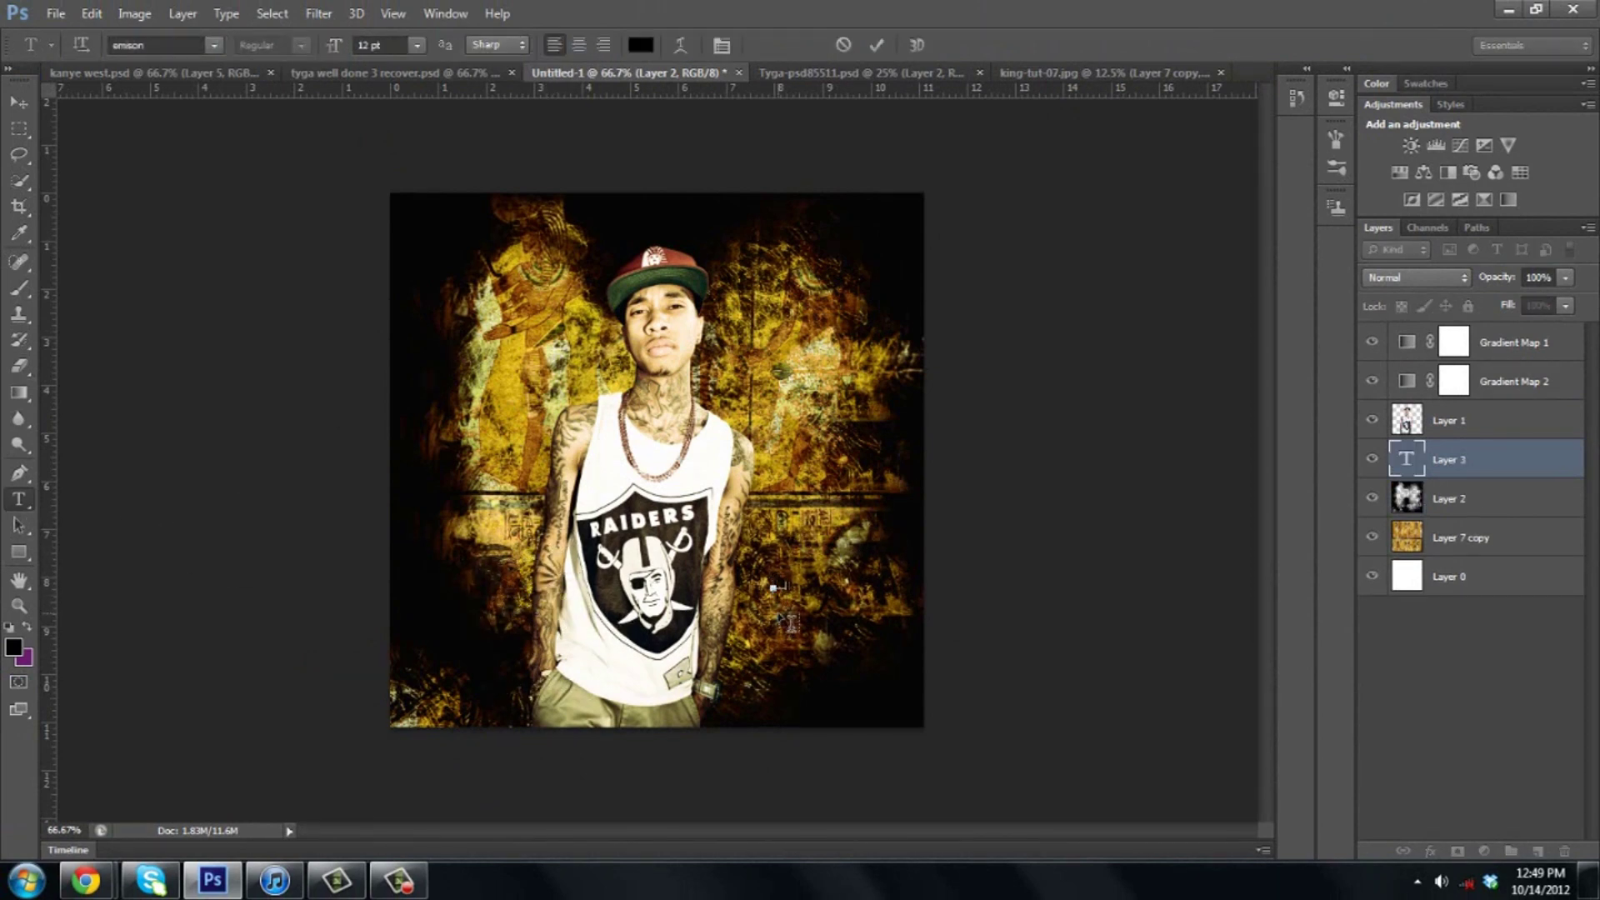
pyautogui.click(379, 45)
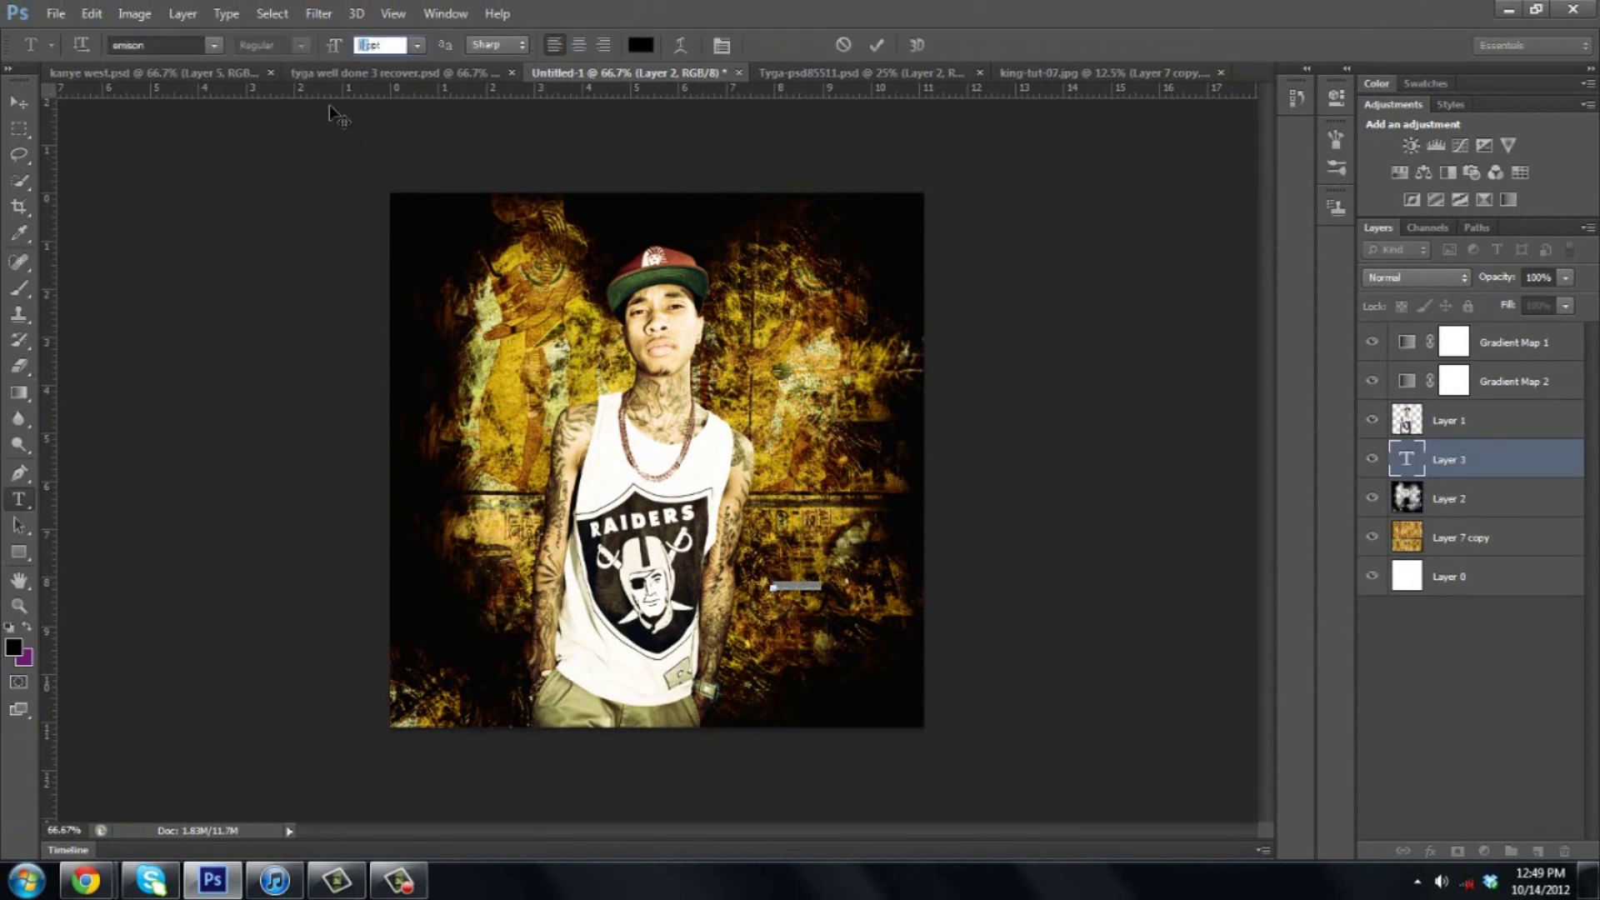
pyautogui.write('10072')
pyautogui.press('Return')
pyautogui.click(214, 45)
pyautogui.scroll(-10, 471, 162)
pyautogui.scroll(5, 471, 162)
pyautogui.click(364, 359)
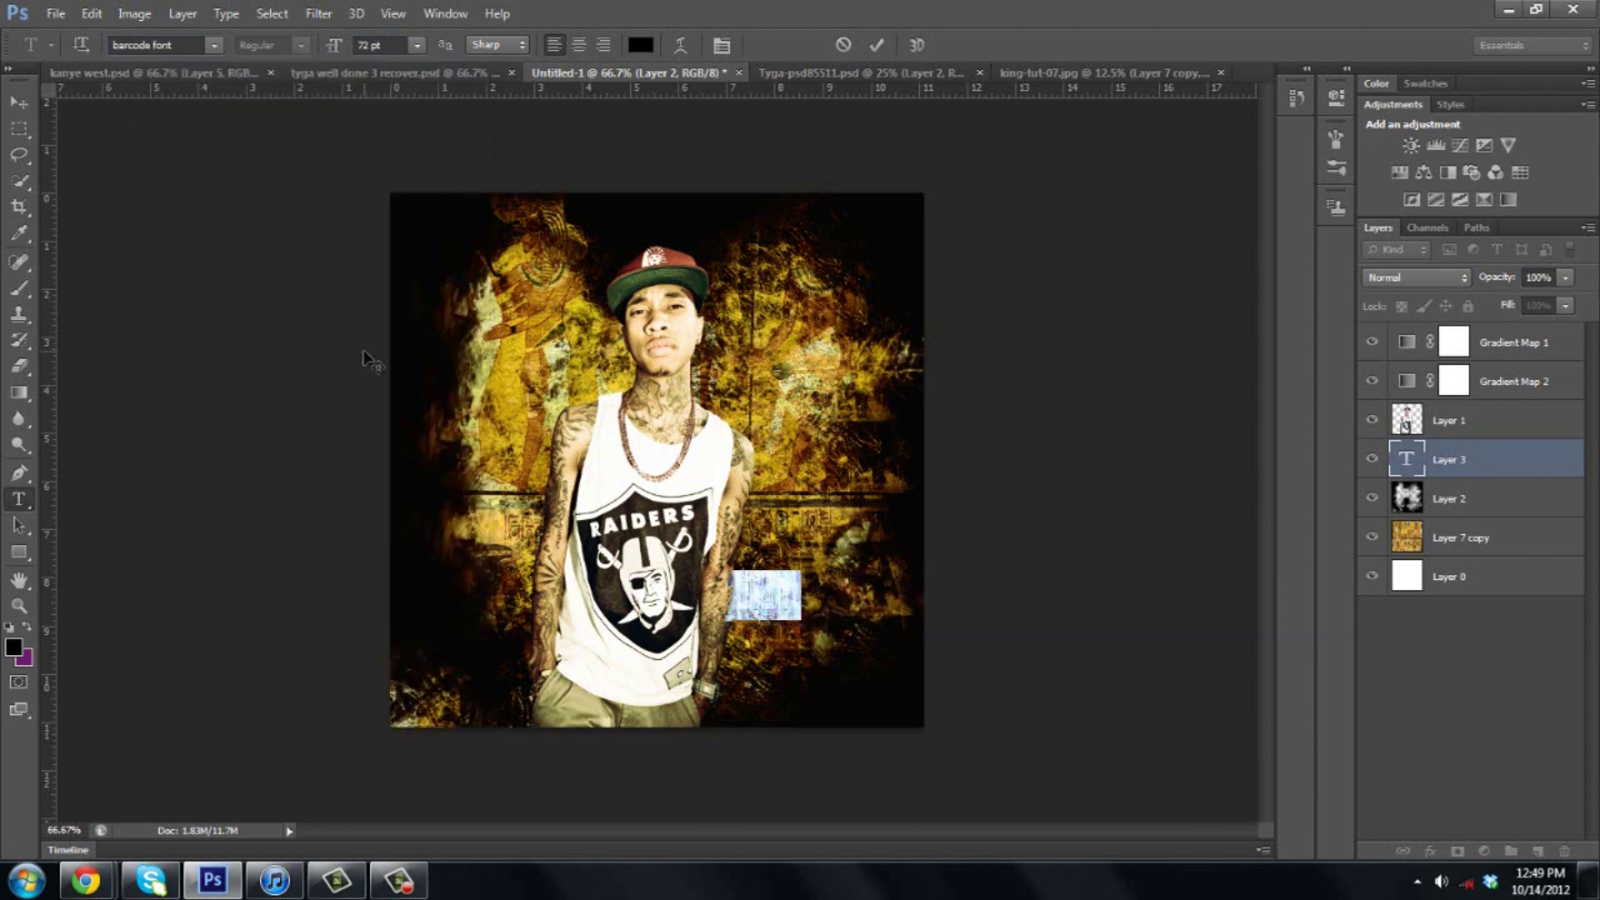
pyautogui.write('125')
pyautogui.press('Return')
# Make the WELLDONE3 barcode text white, commit it, and move it bottom-right
pyautogui.hotkey('ctrl', 'a')
pyautogui.click(641, 45)
pyautogui.click(846, 471)
pyautogui.click(1329, 479)
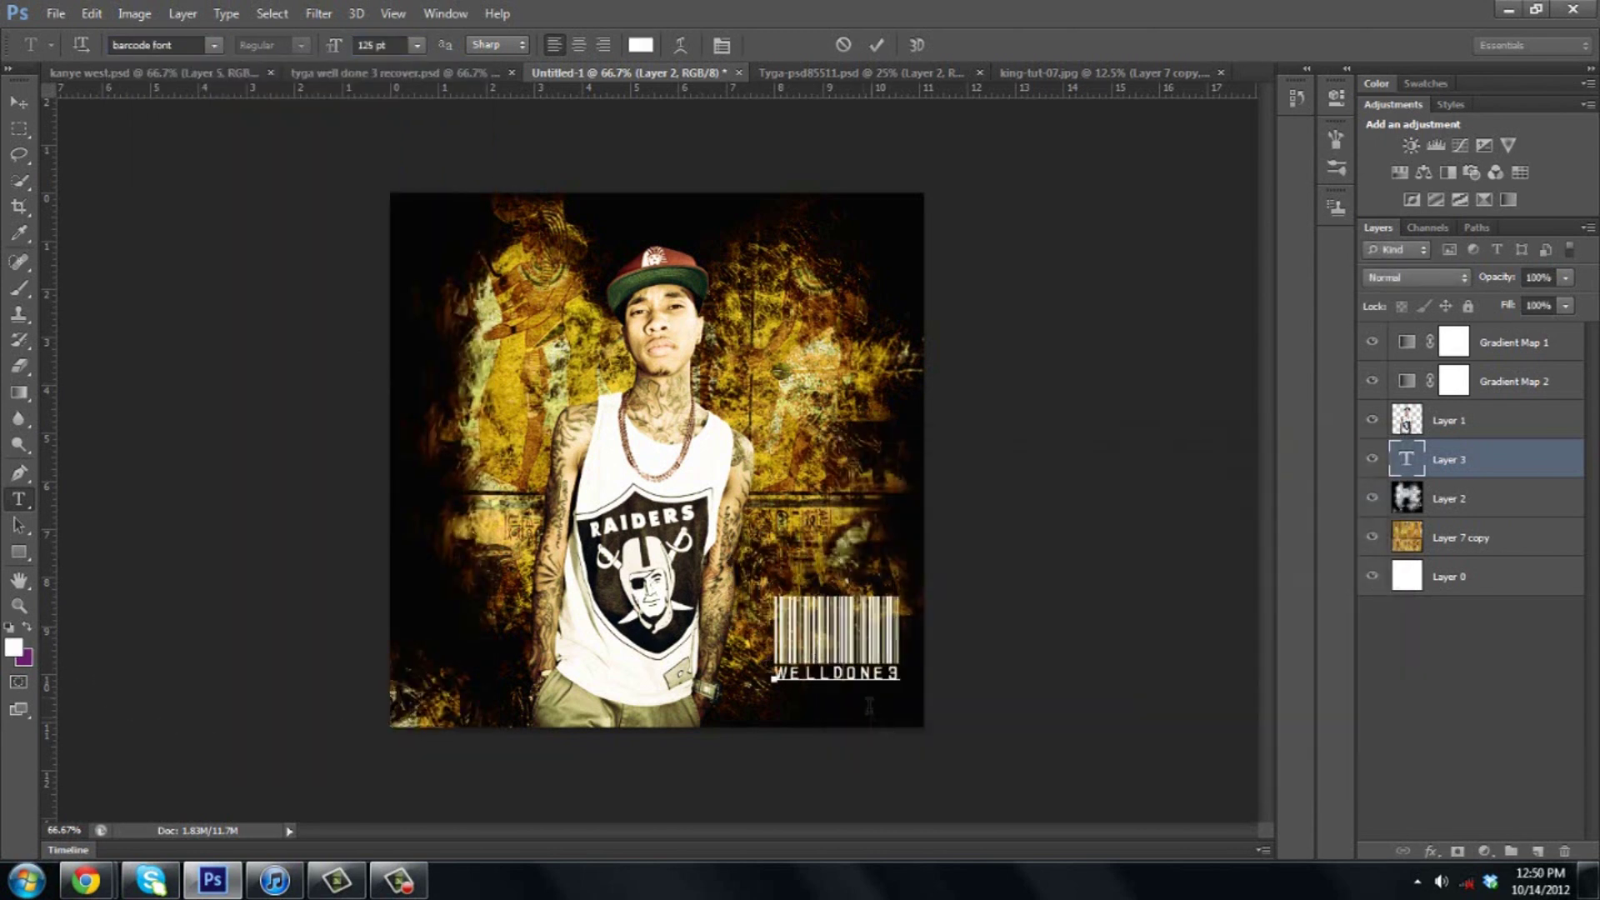
pyautogui.hotkey('ctrl', 'Return')
pyautogui.moveTo(828, 624); pyautogui.dragTo(845, 674)
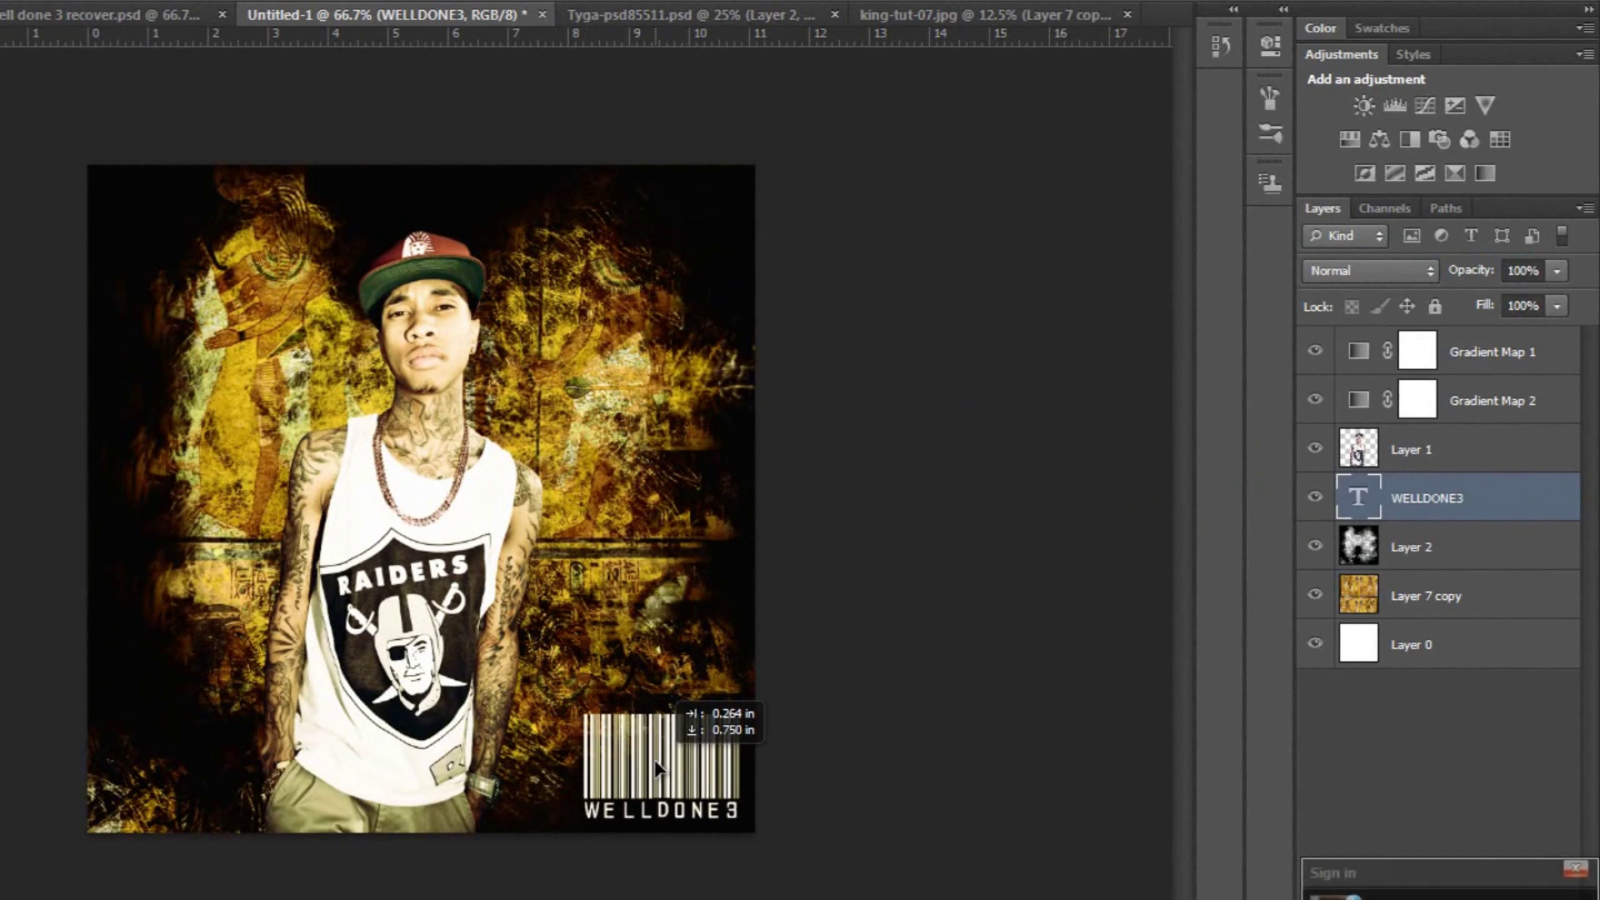
# Give Layer 1 a Foreground to Transparent Gradient Overlay layer style
pyautogui.click(1471, 454)
pyautogui.doubleClick(1500, 450)
pyautogui.click(917, 586)
pyautogui.click(1184, 438)
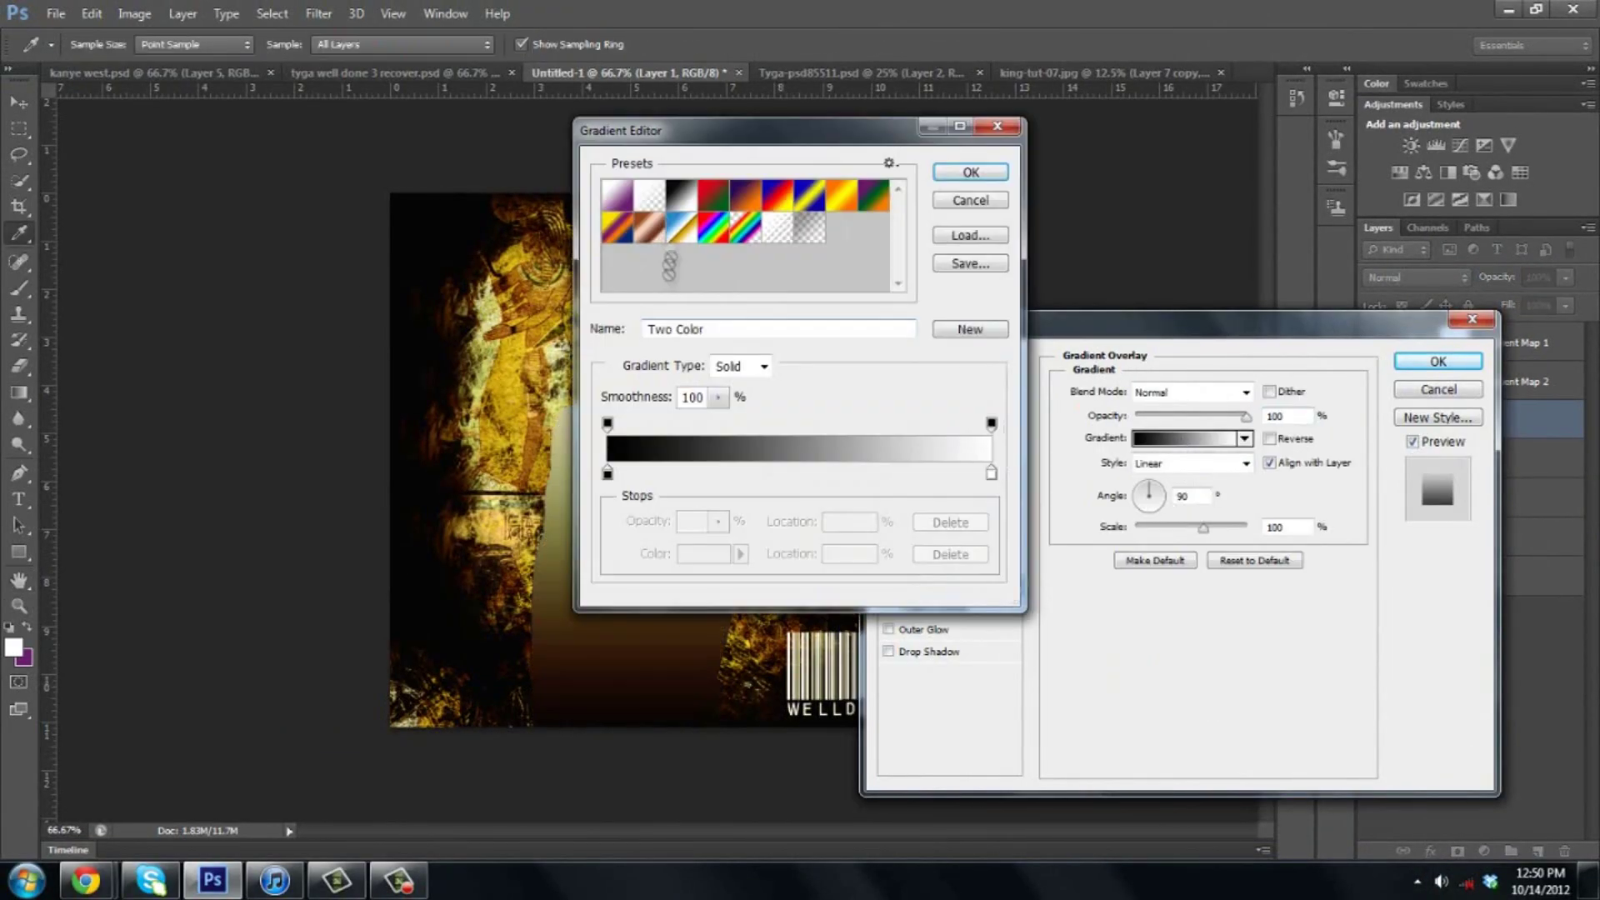
pyautogui.click(649, 195)
pyautogui.doubleClick(607, 472)
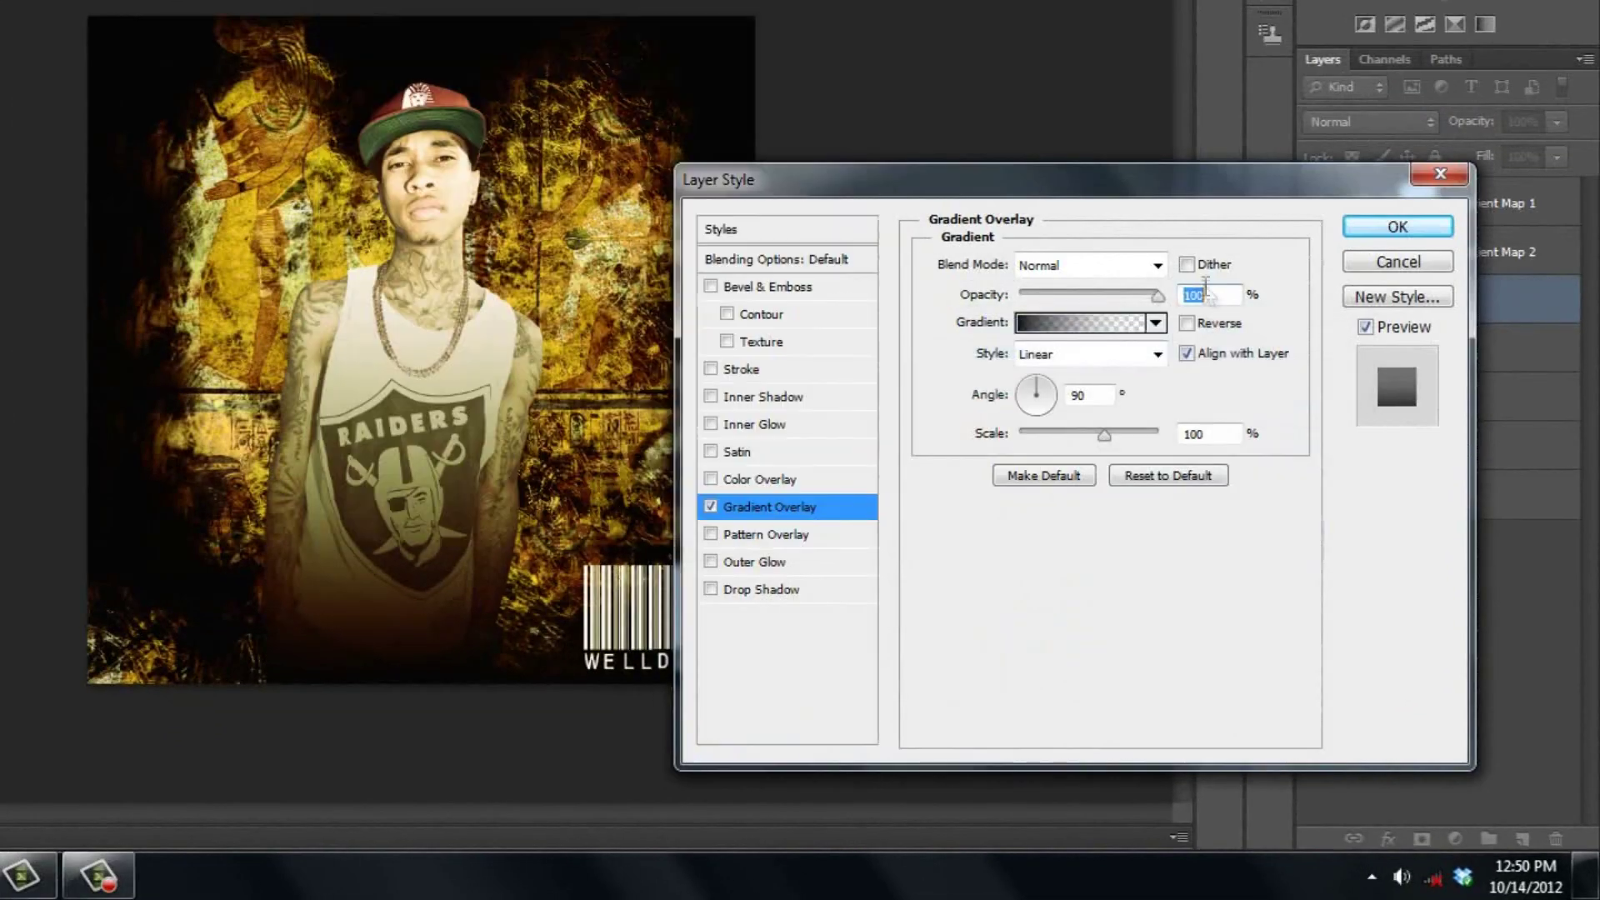
# Make the overlay Reflected and reversed at -8°, 70% opacity, 126% scale, and add a blank layer
pyautogui.click(1083, 354)
pyautogui.click(1082, 439)
pyautogui.click(1187, 324)
pyautogui.moveTo(1052, 400); pyautogui.dragTo(1058, 408)
pyautogui.moveTo(1157, 296); pyautogui.dragTo(1118, 296)
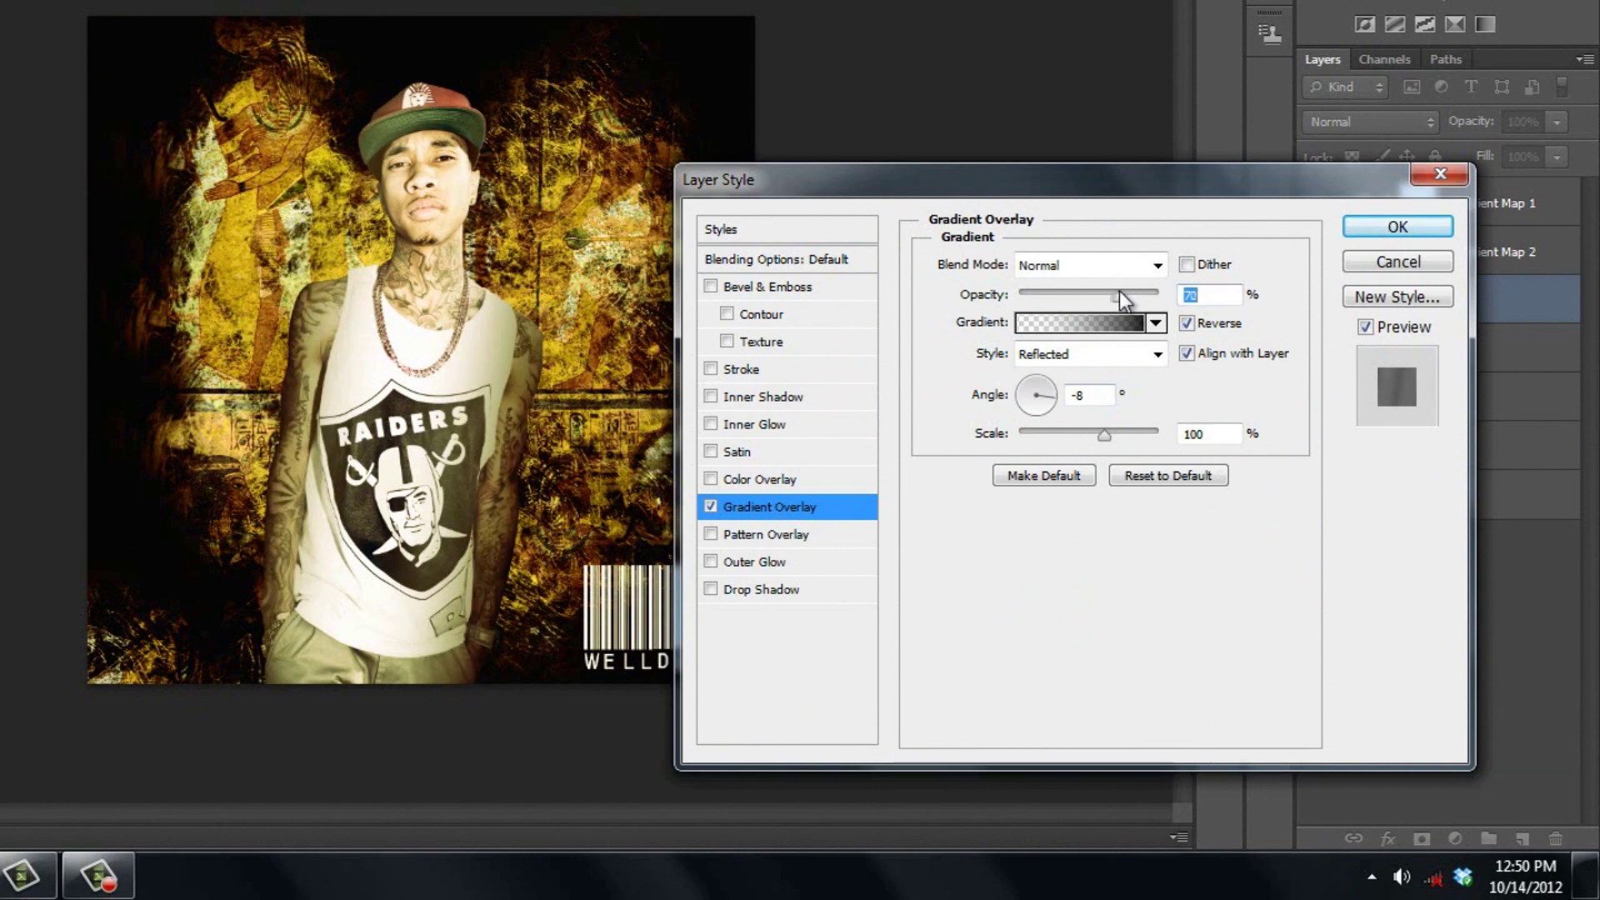
pyautogui.click(1157, 265)
pyautogui.moveTo(1105, 435); pyautogui.dragTo(1131, 432)
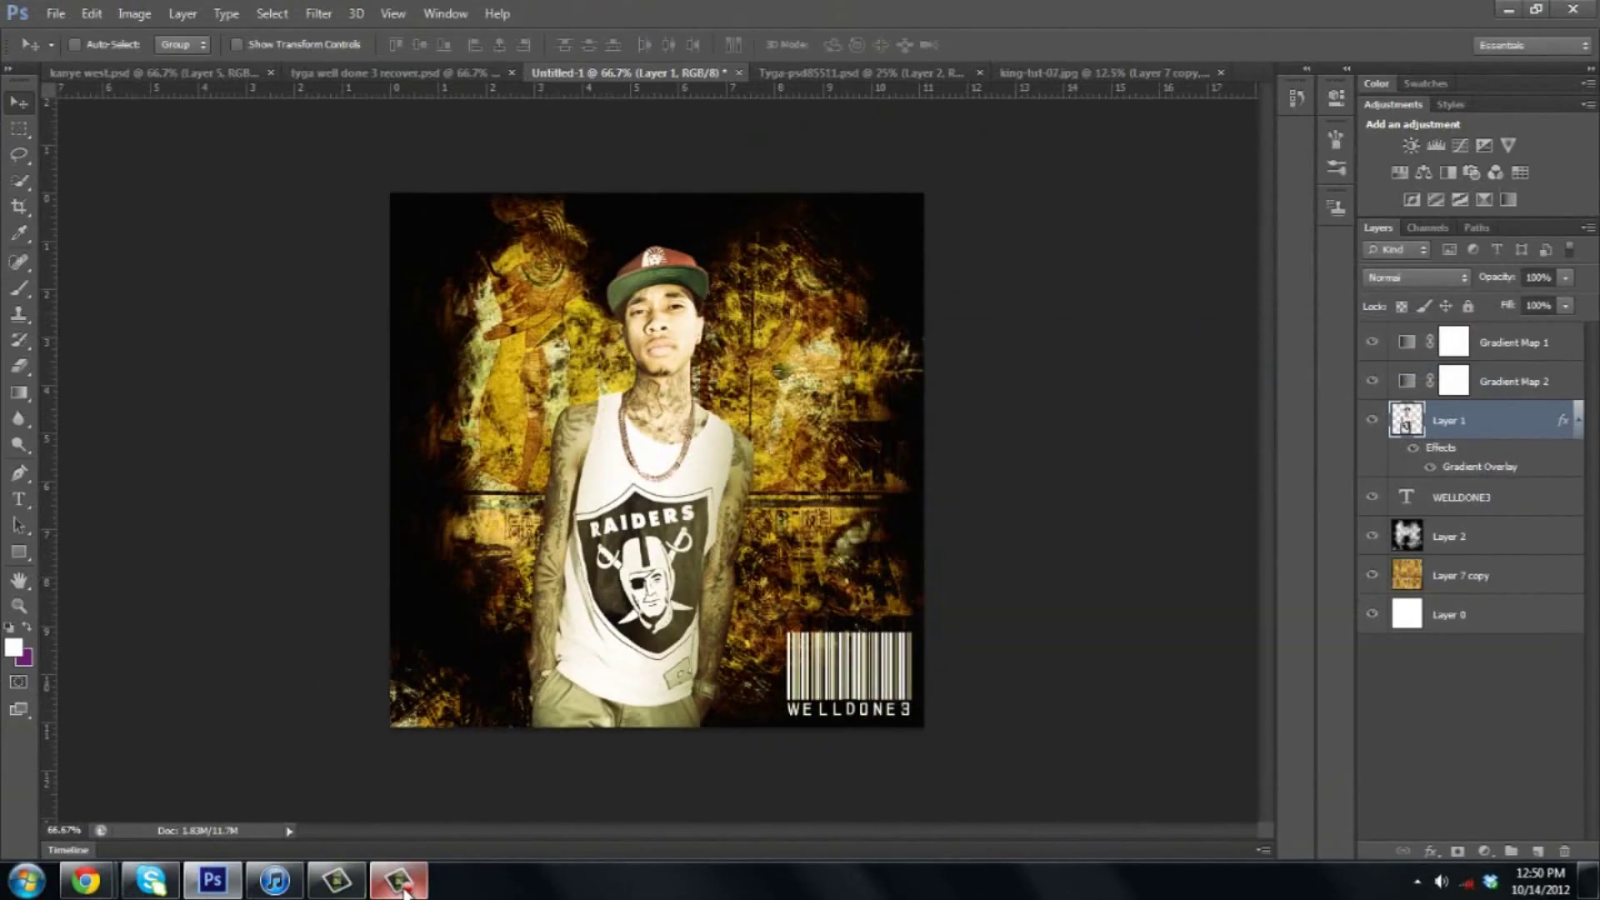
pyautogui.click(1492, 802)
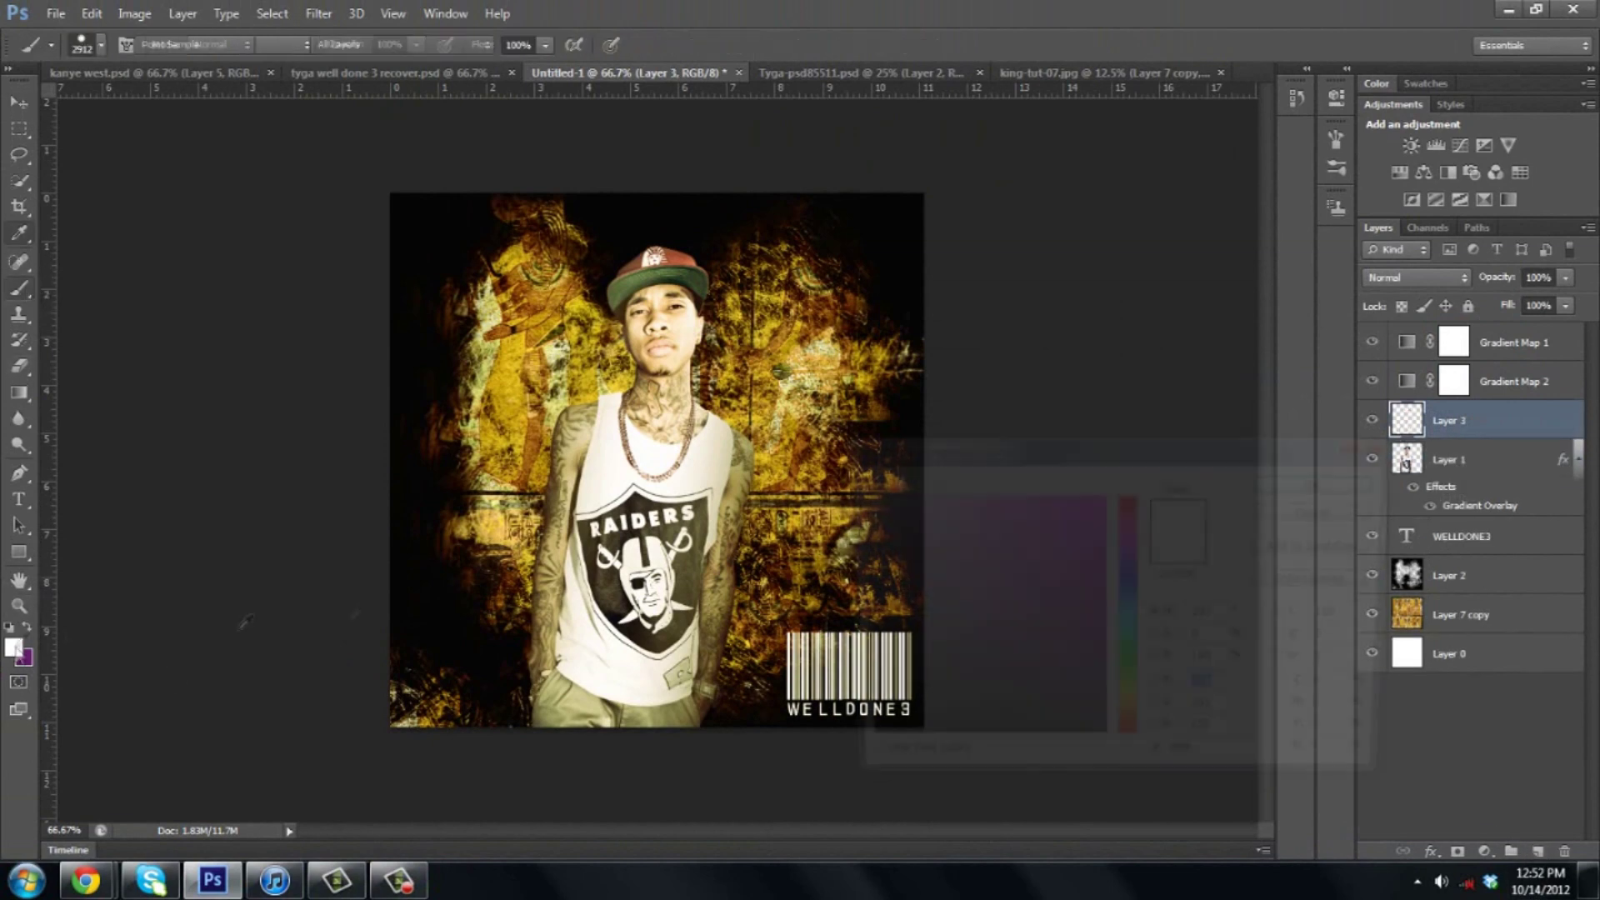
# Set black as foreground and choose a 370 px soft brush
pyautogui.click(1383, 490)
pyautogui.press('b')
pyautogui.click(101, 46)
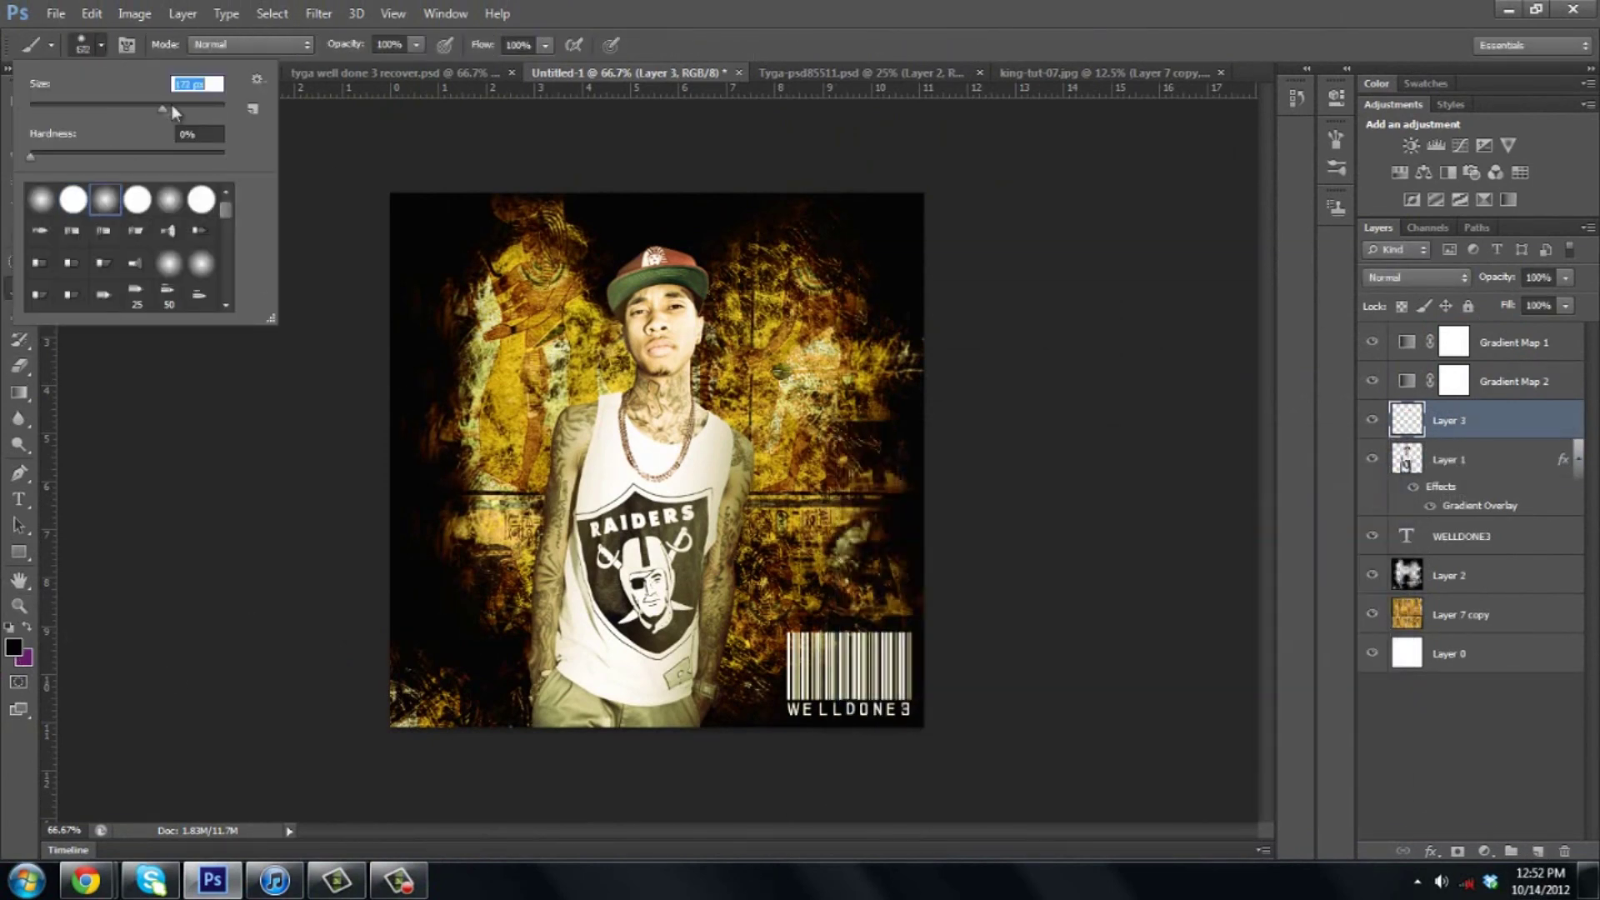
pyautogui.press('Return')
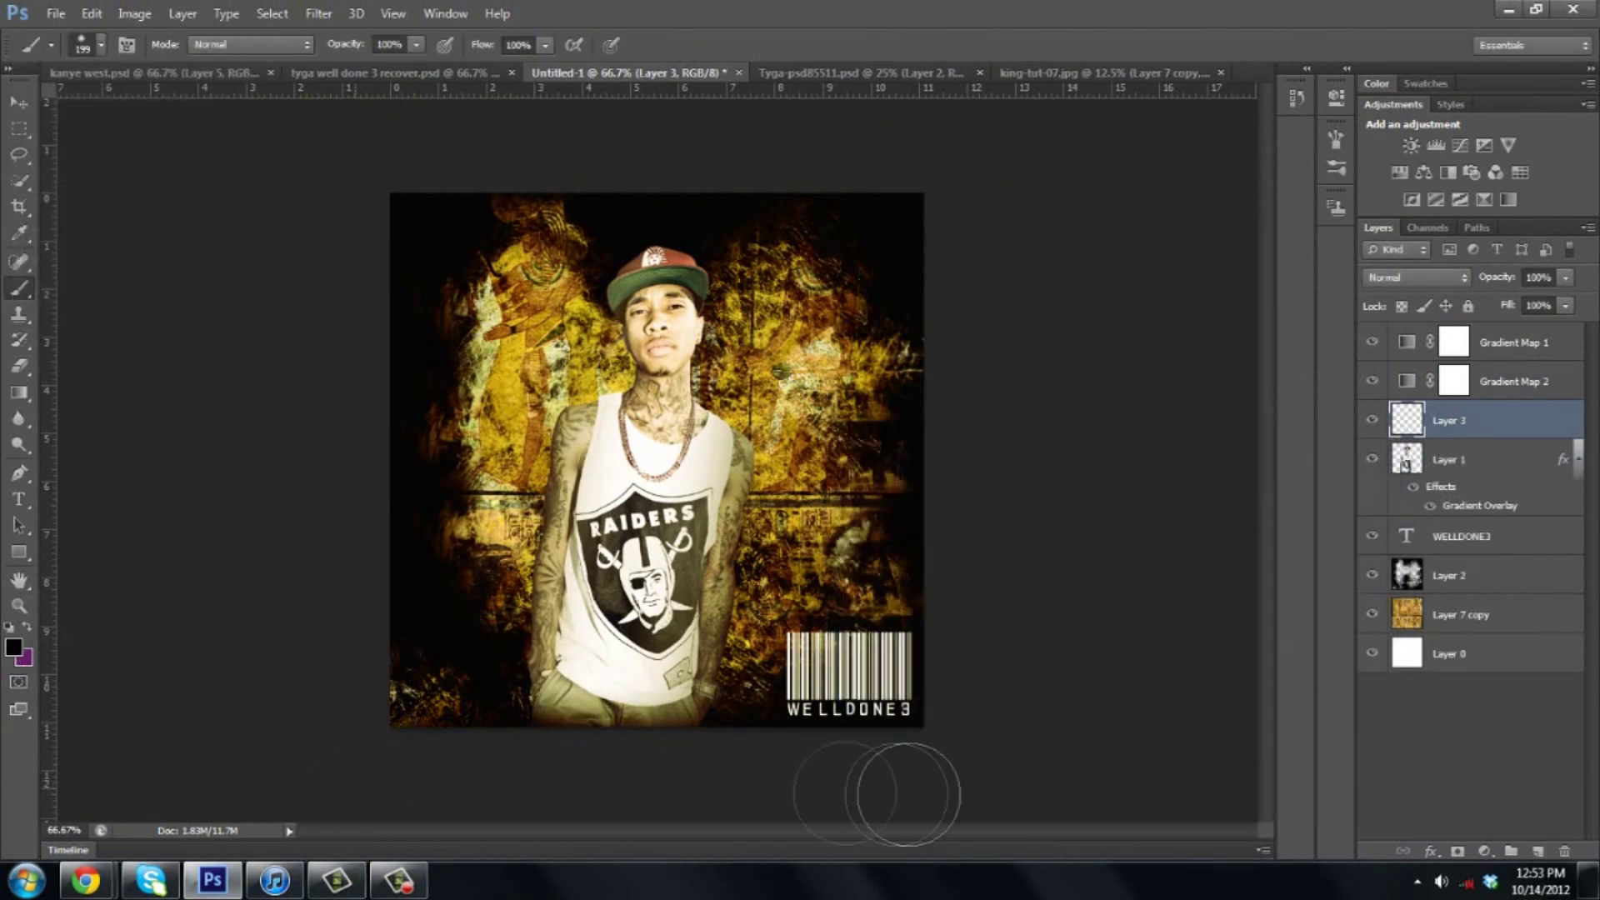
pyautogui.click(102, 49)
pyautogui.press('Return')
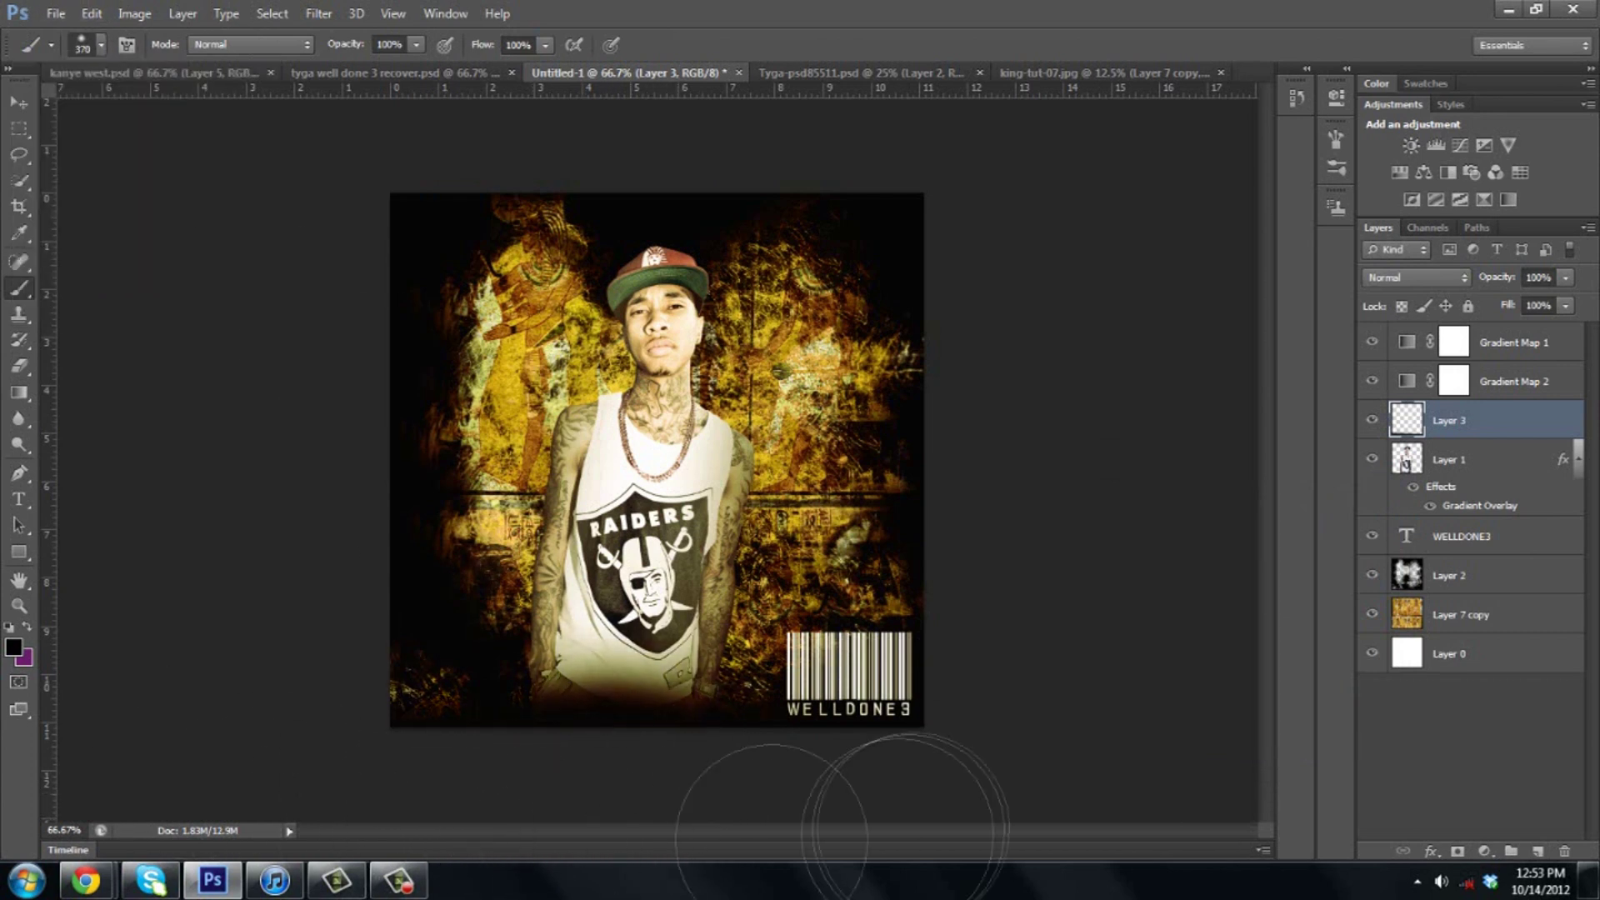
# Move WELLDONE3 above Layer 3 and lower Layer 1's gradient overlay opacity to about 45
pyautogui.moveTo(1500, 428); pyautogui.dragTo(1501, 433)
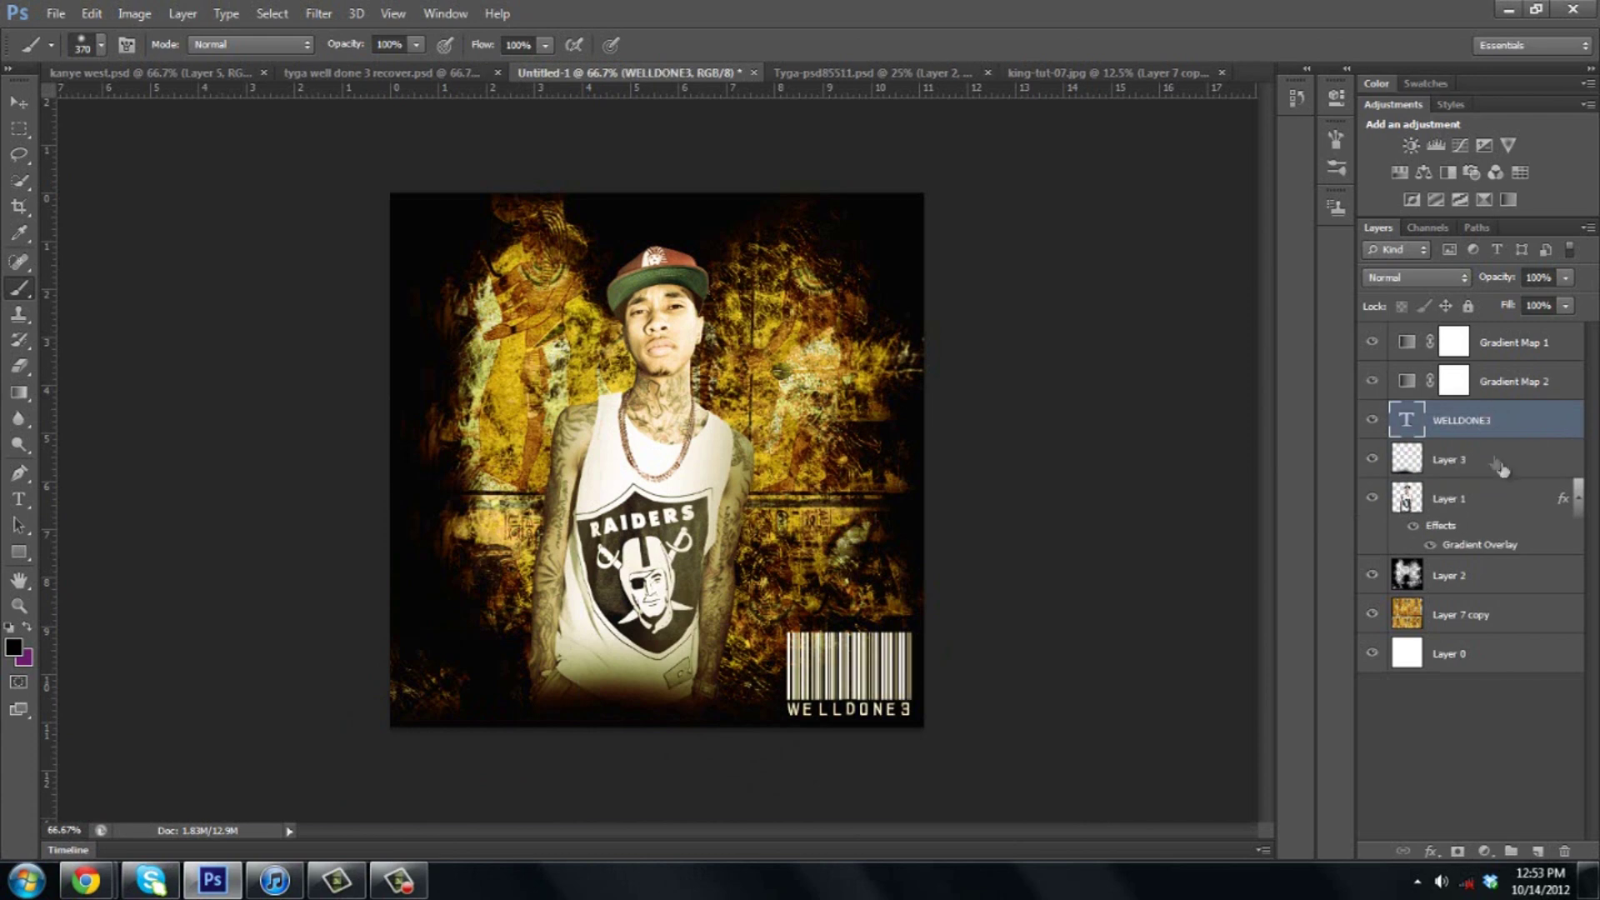
pyautogui.click(1509, 510)
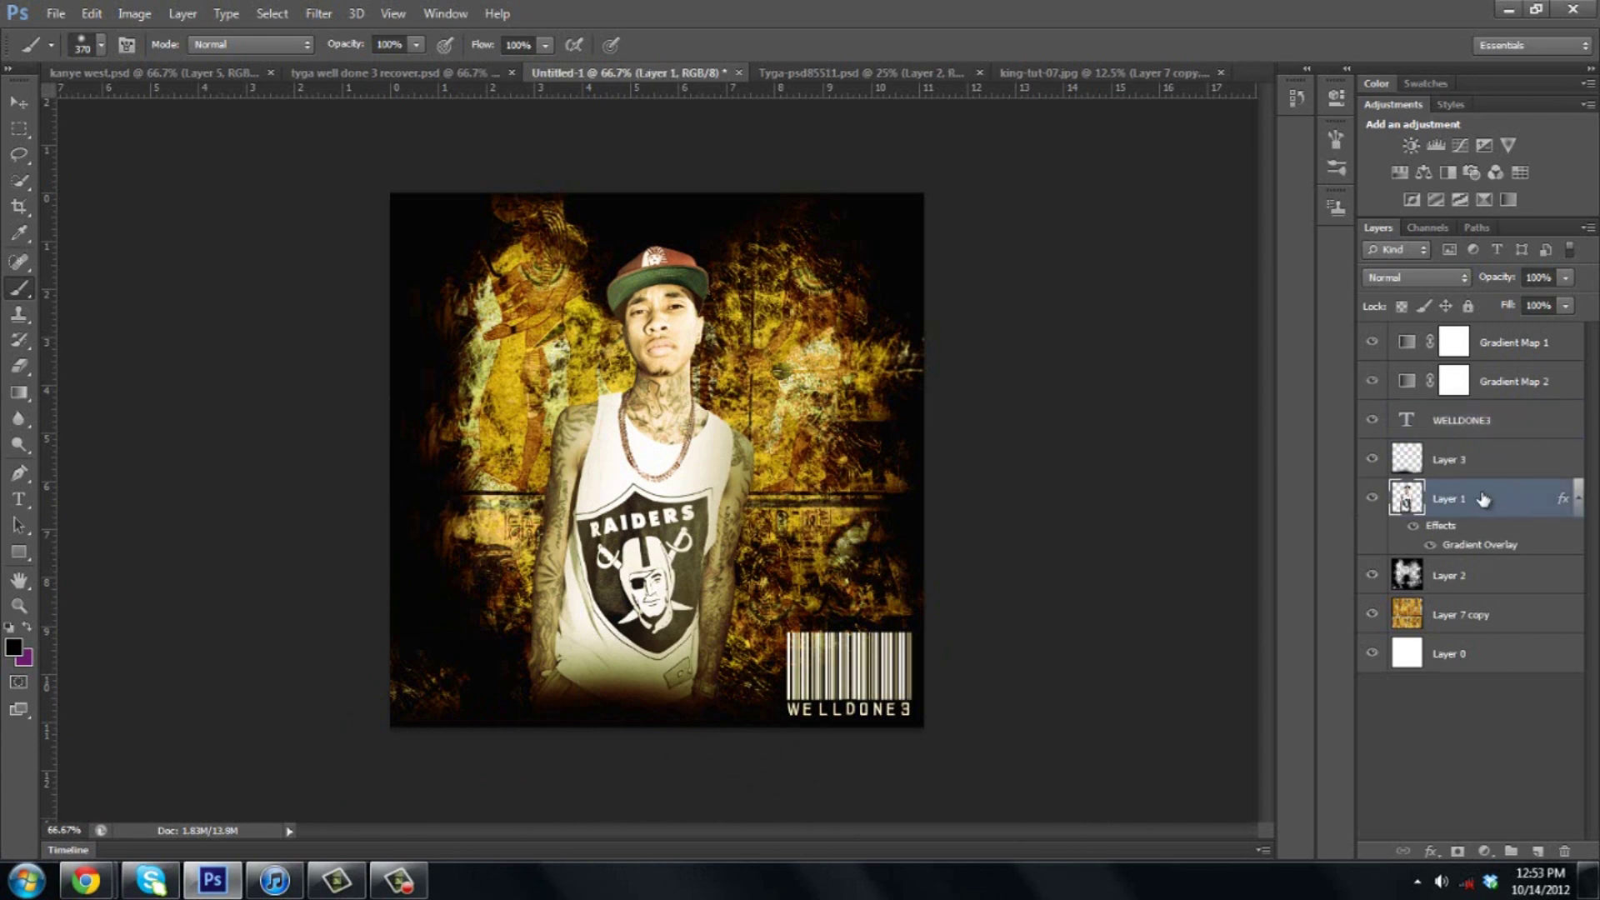
pyautogui.doubleClick(1500, 498)
pyautogui.moveTo(1084, 315); pyautogui.dragTo(1171, 268)
pyautogui.click(1012, 529)
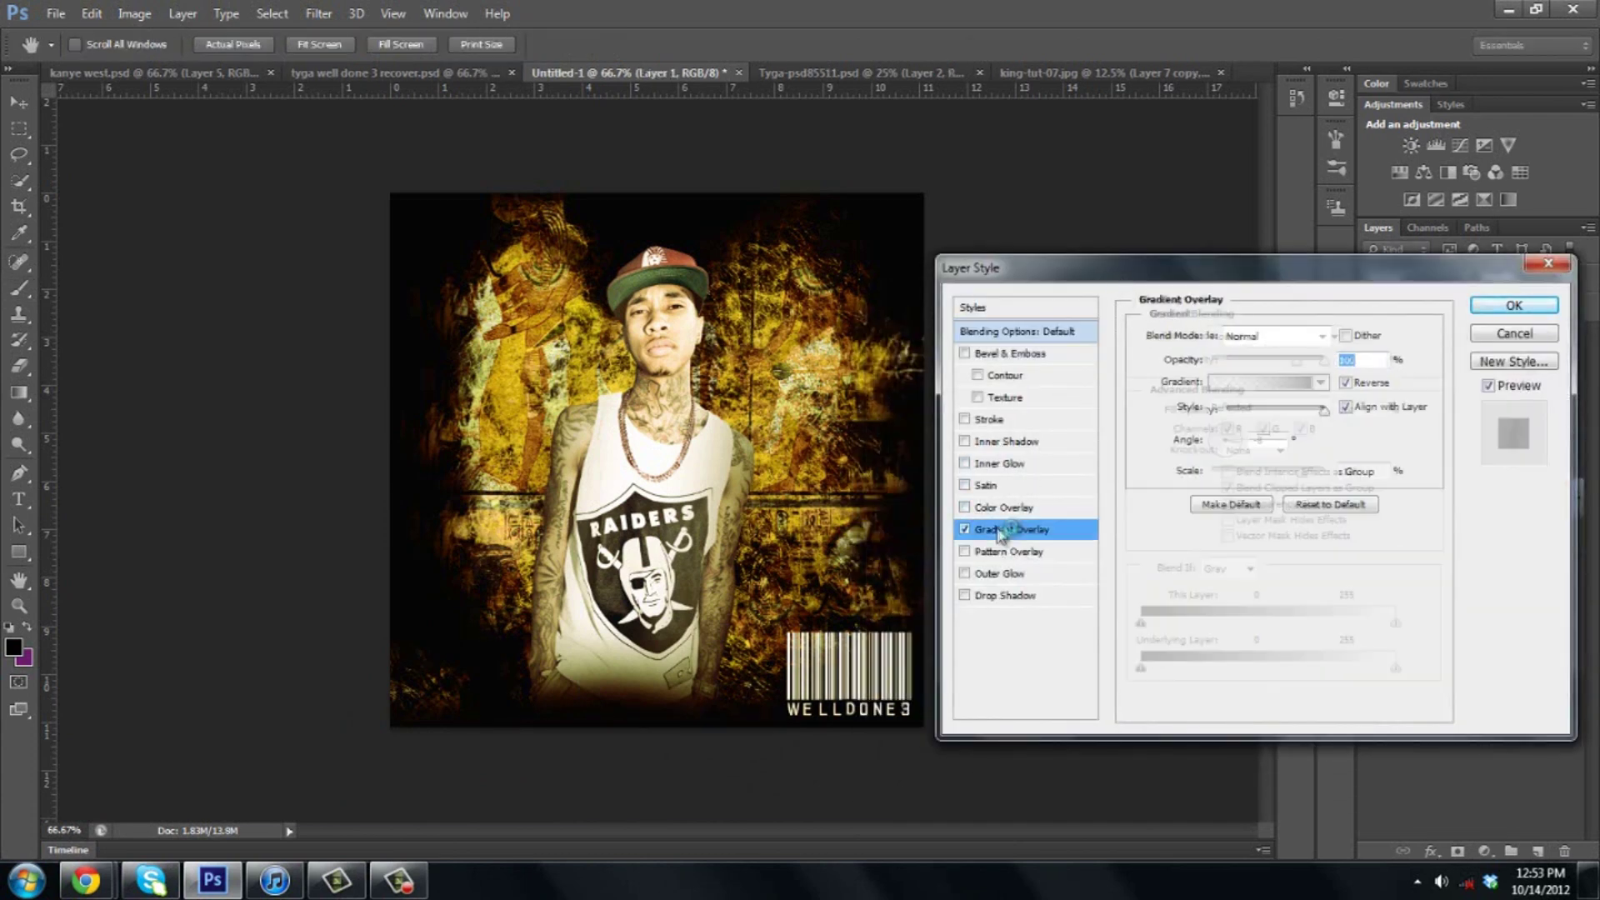
pyautogui.moveTo(1322, 361); pyautogui.dragTo(1263, 363)
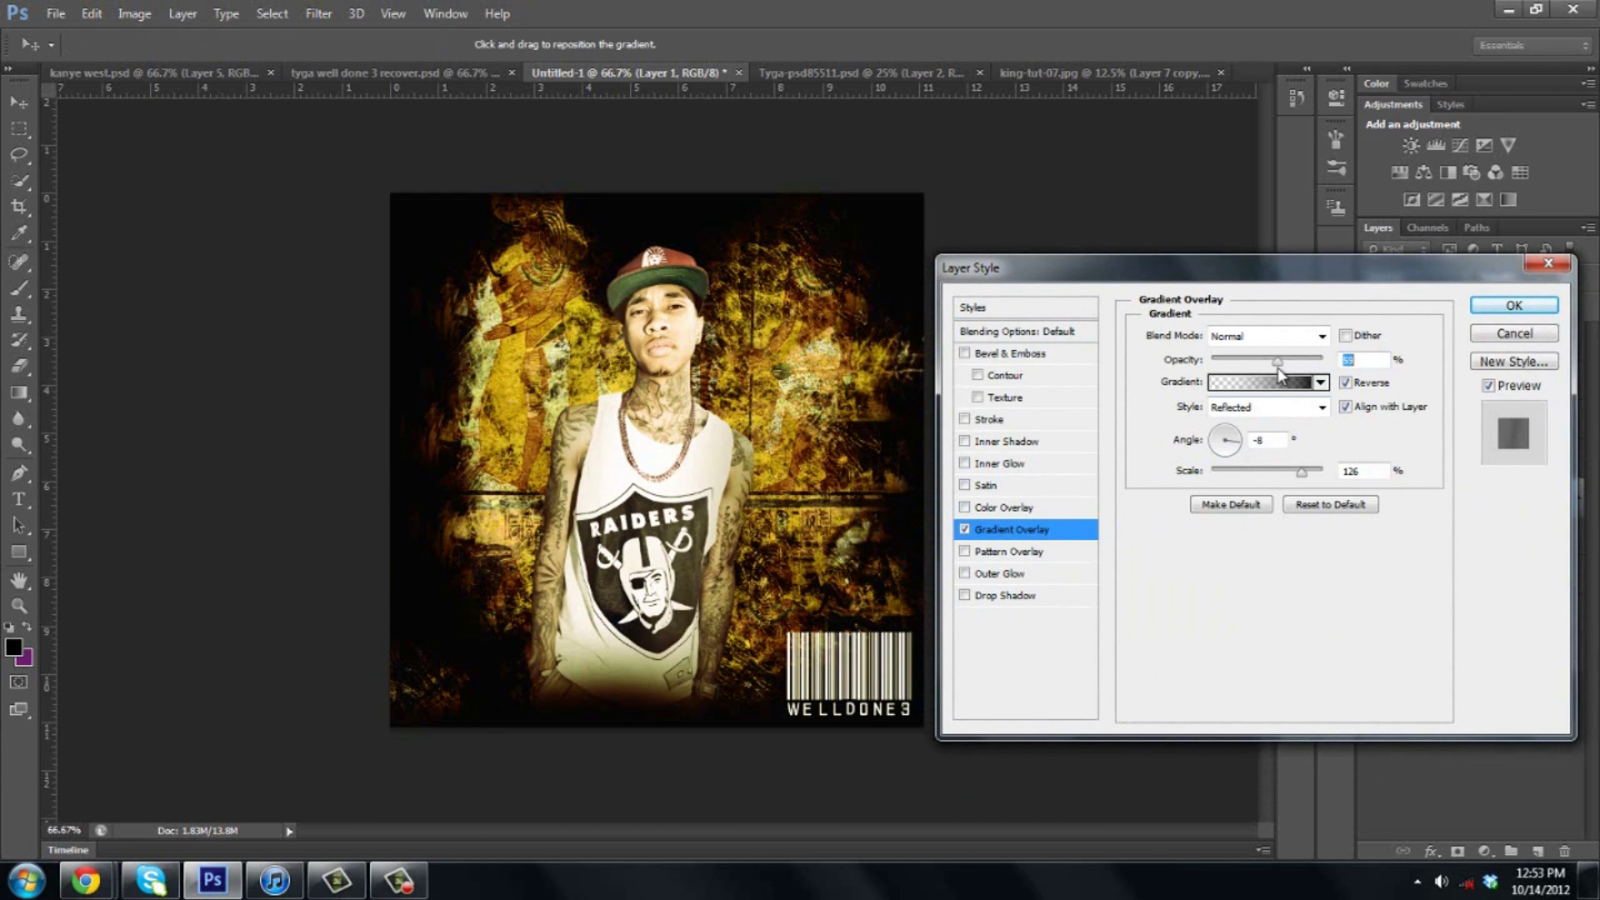
pyautogui.click(1513, 305)
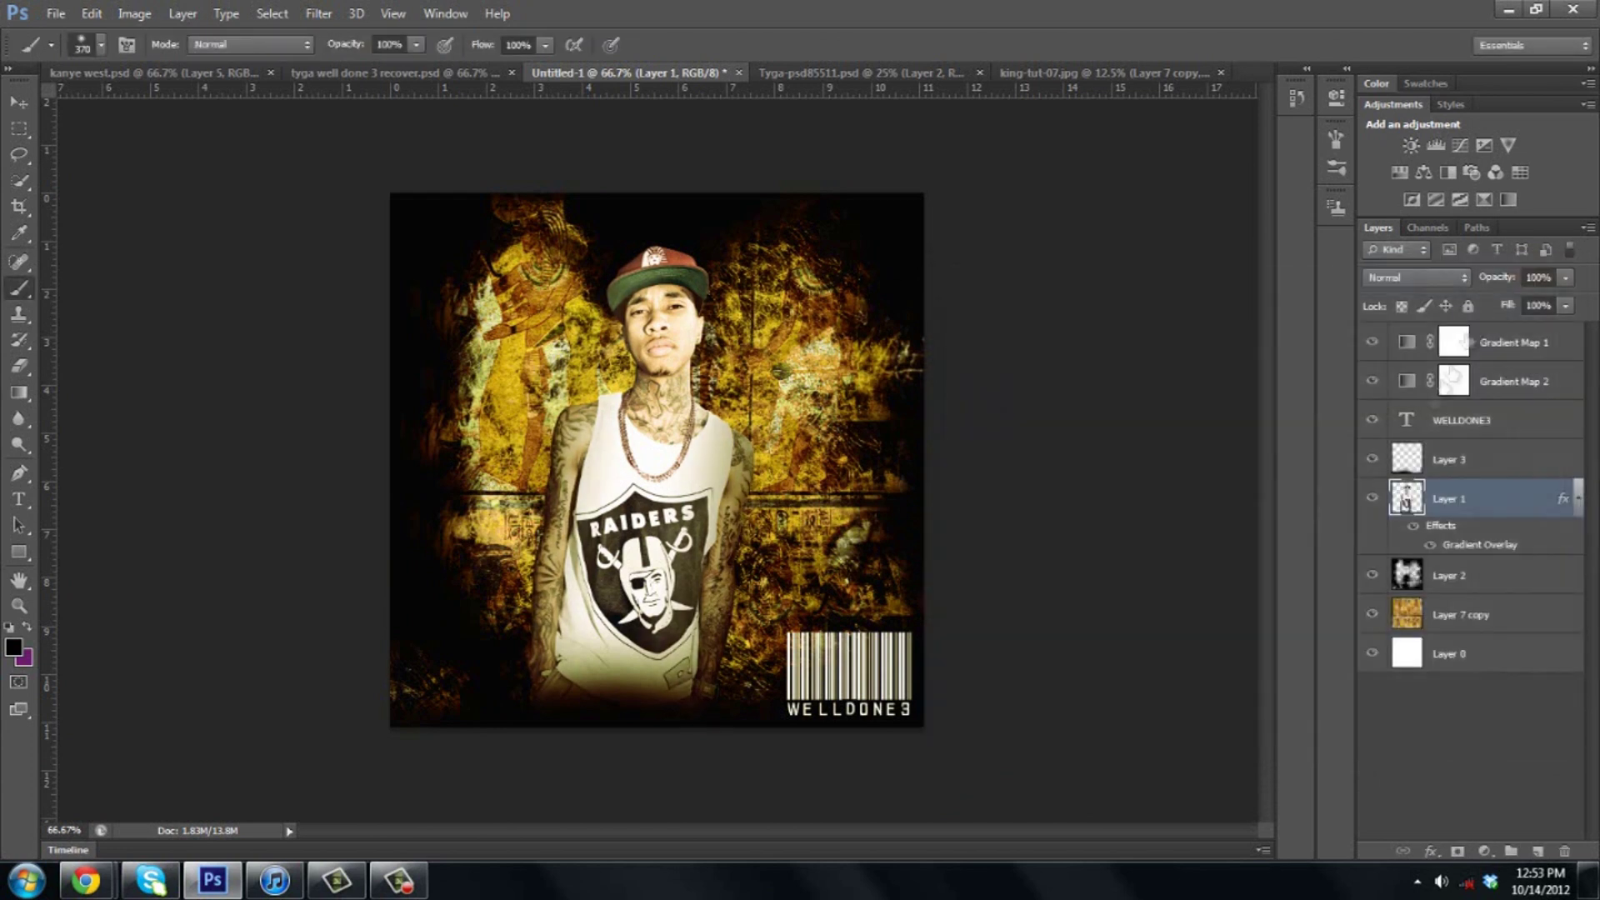
pyautogui.click(1587, 880)
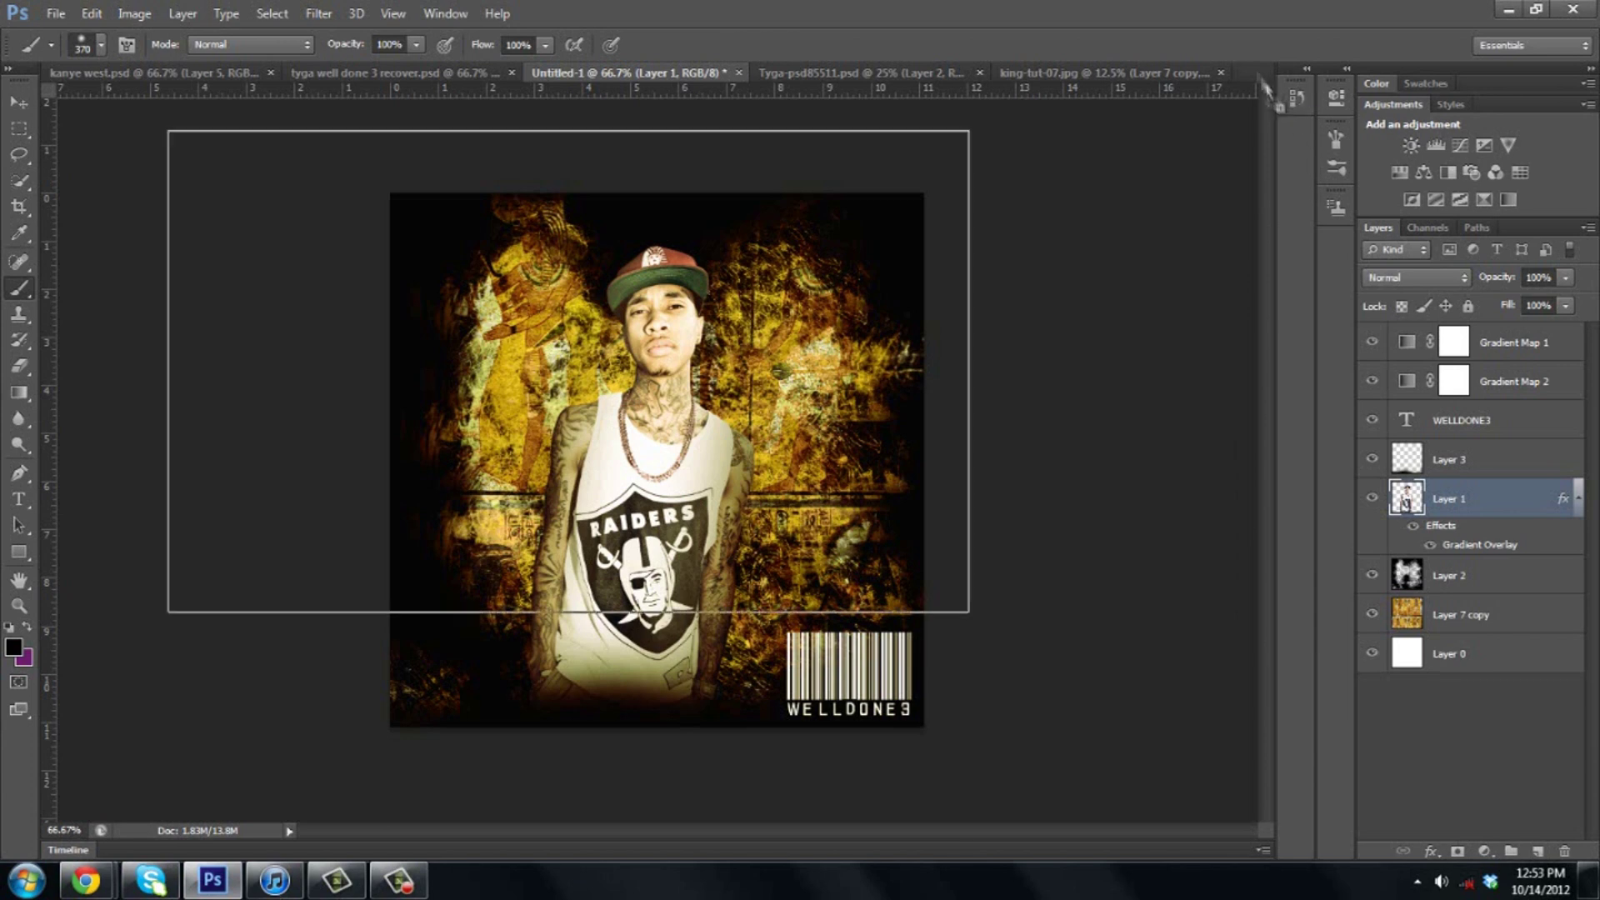
# Open the Last Kings screenshot and load its Gray channel as a selection
pyautogui.moveTo(483, 261); pyautogui.dragTo(567, 375)
pyautogui.click(725, 348)
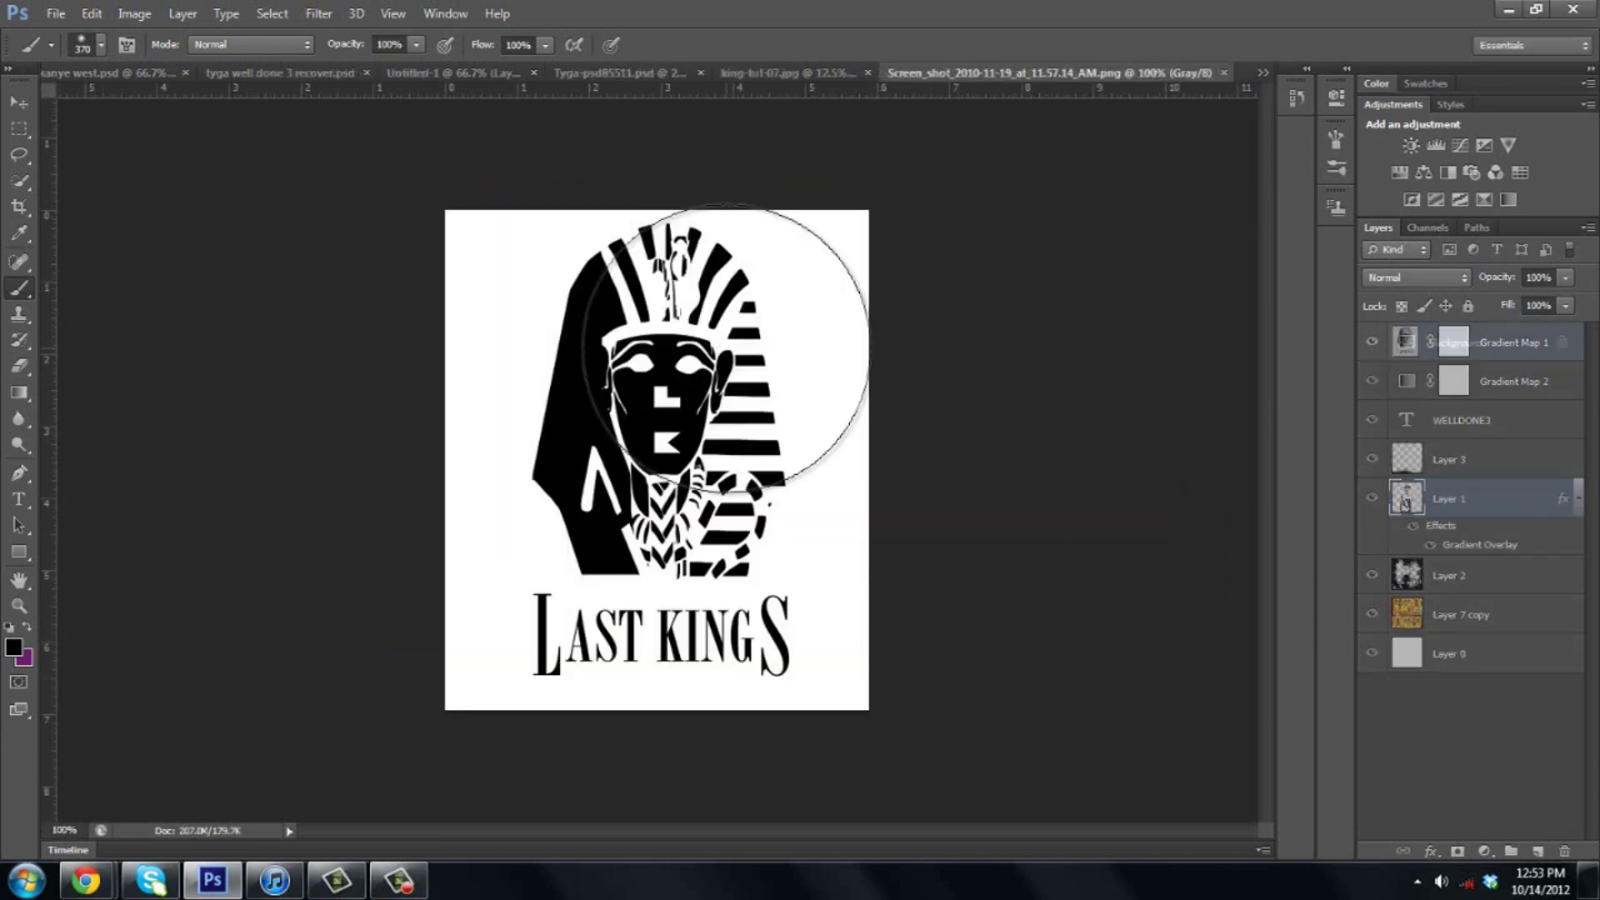
pyautogui.click(1430, 228)
pyautogui.click(1477, 851)
pyautogui.click(1378, 228)
# Drag the selected logo art onto the poster and choose the Magic Eraser tool
pyautogui.press('v')
pyautogui.moveTo(658, 416); pyautogui.dragTo(815, 434)
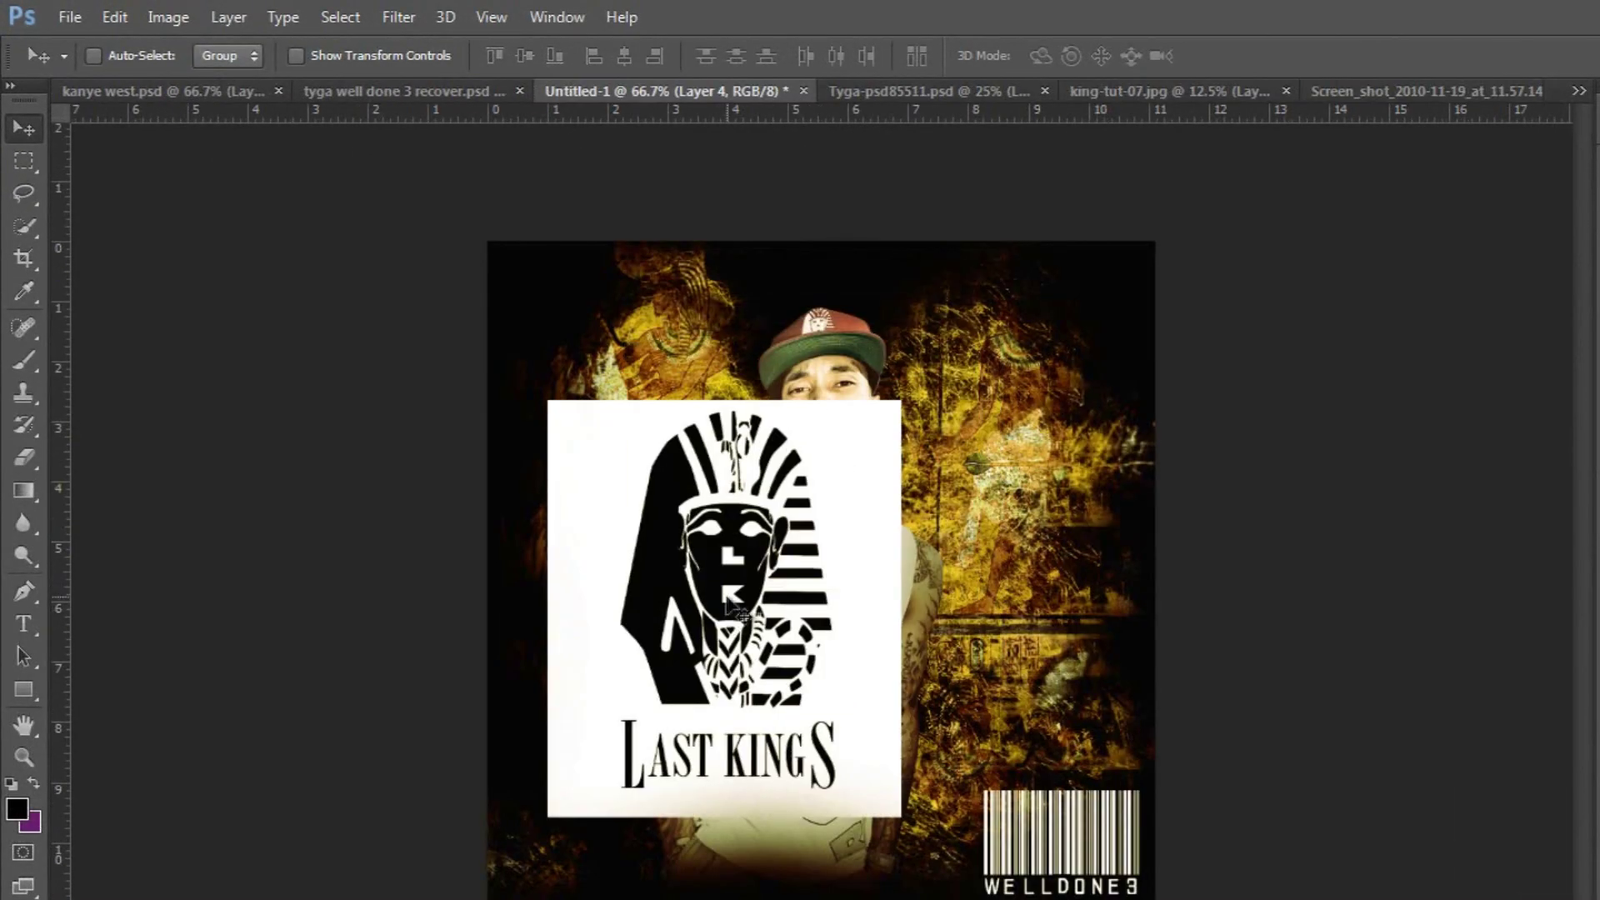
pyautogui.moveTo(815, 434); pyautogui.dragTo(697, 536)
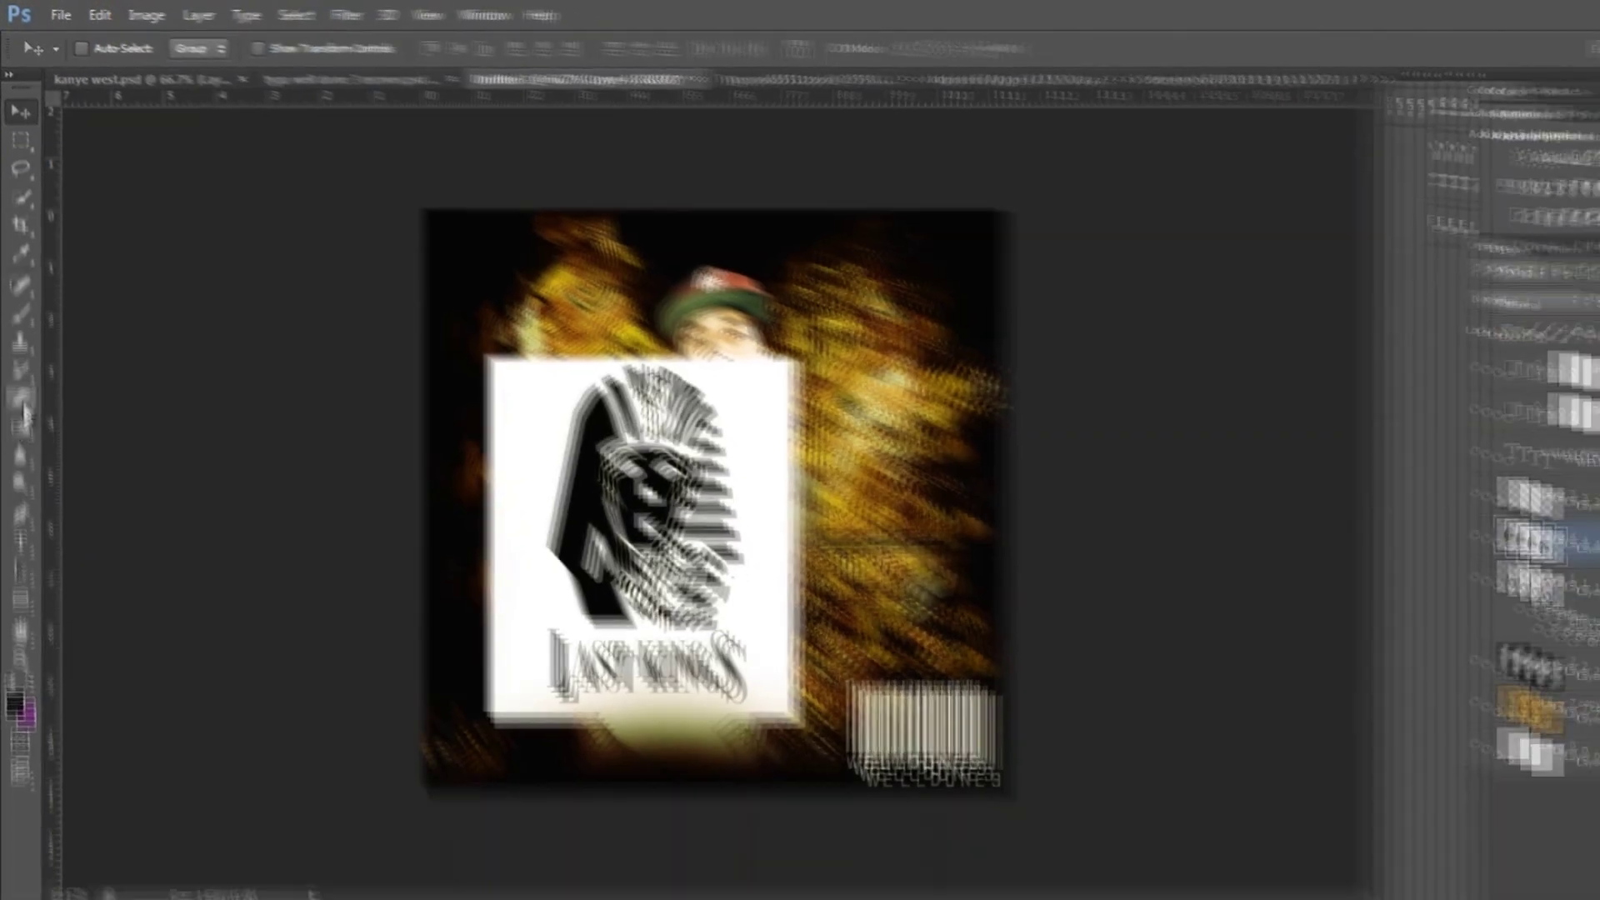
pyautogui.rightClick(19, 365)
pyautogui.click(125, 405)
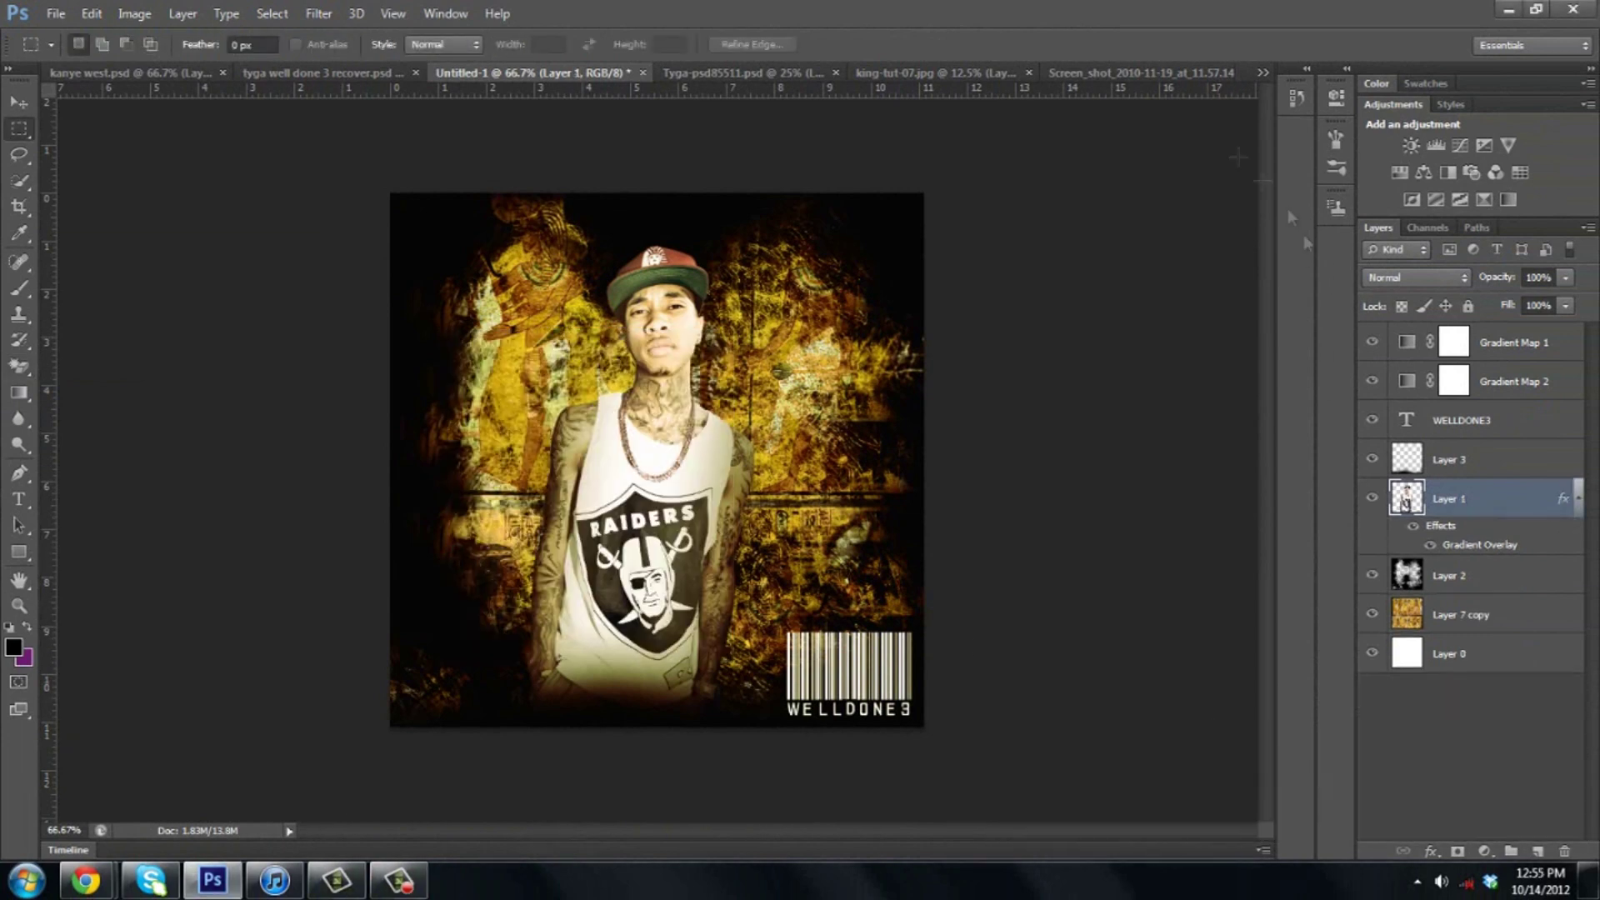
# Back in the logo document, cut away the selected white background
pyautogui.click(1142, 73)
pyautogui.rightClick(754, 336)
pyautogui.click(92, 14)
pyautogui.click(125, 132)
# Move the cut-out logo into the poster and give it a white Color Overlay
pyautogui.press('v')
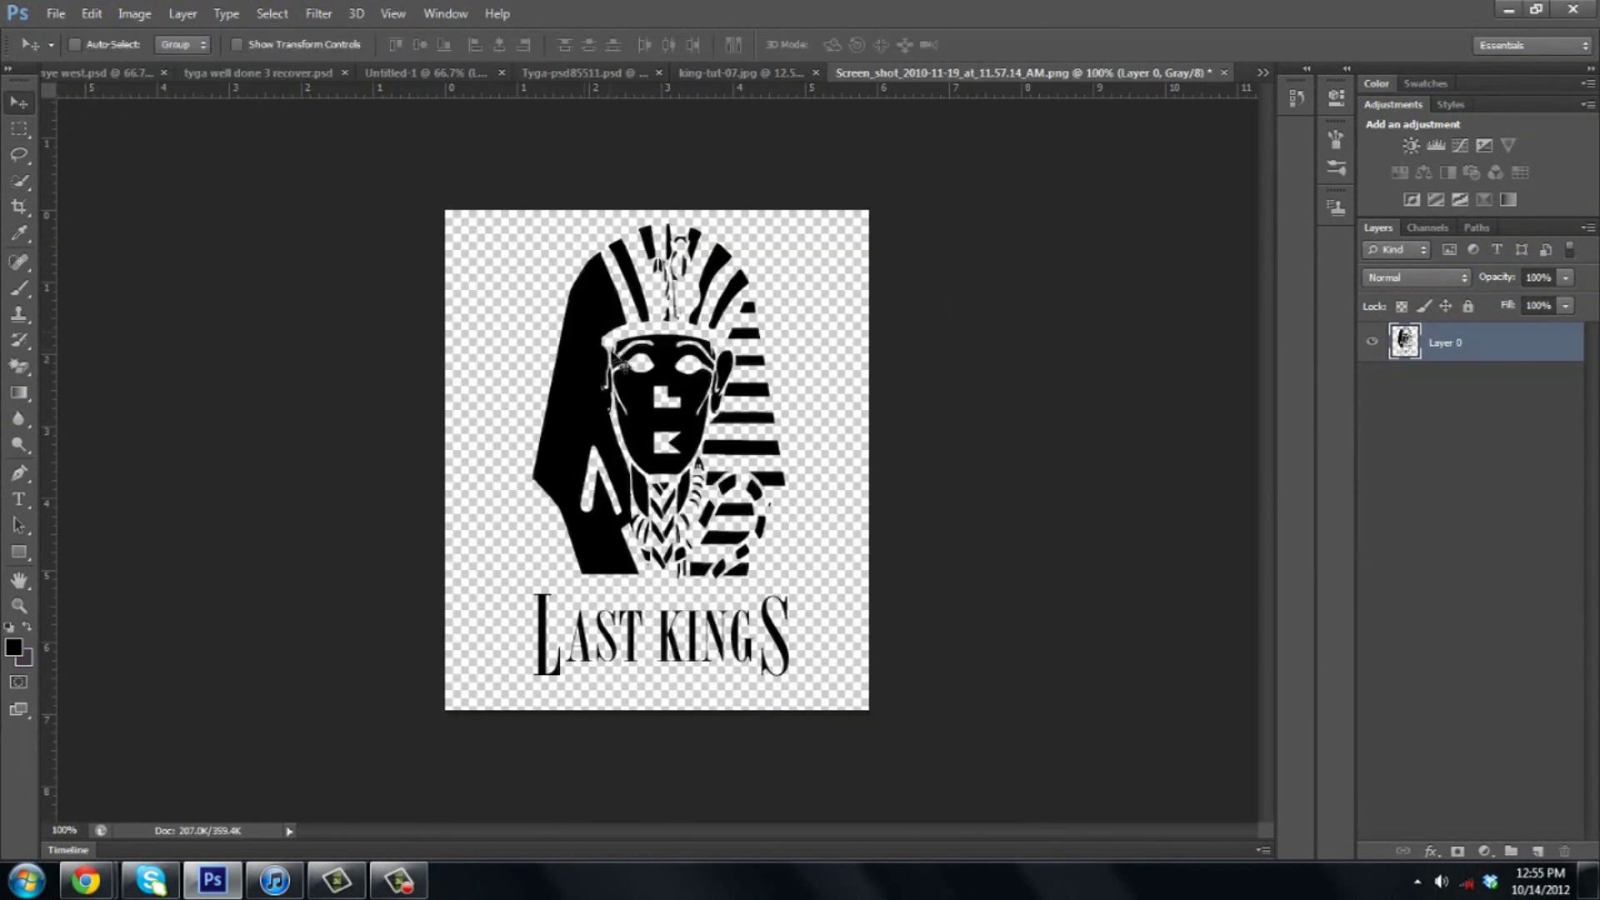
pyautogui.moveTo(650, 458)
pyautogui.mouseDown()
pyautogui.moveTo(659, 346)
pyautogui.moveTo(641, 380)
pyautogui.mouseUp()
pyautogui.doubleClick(1501, 498)
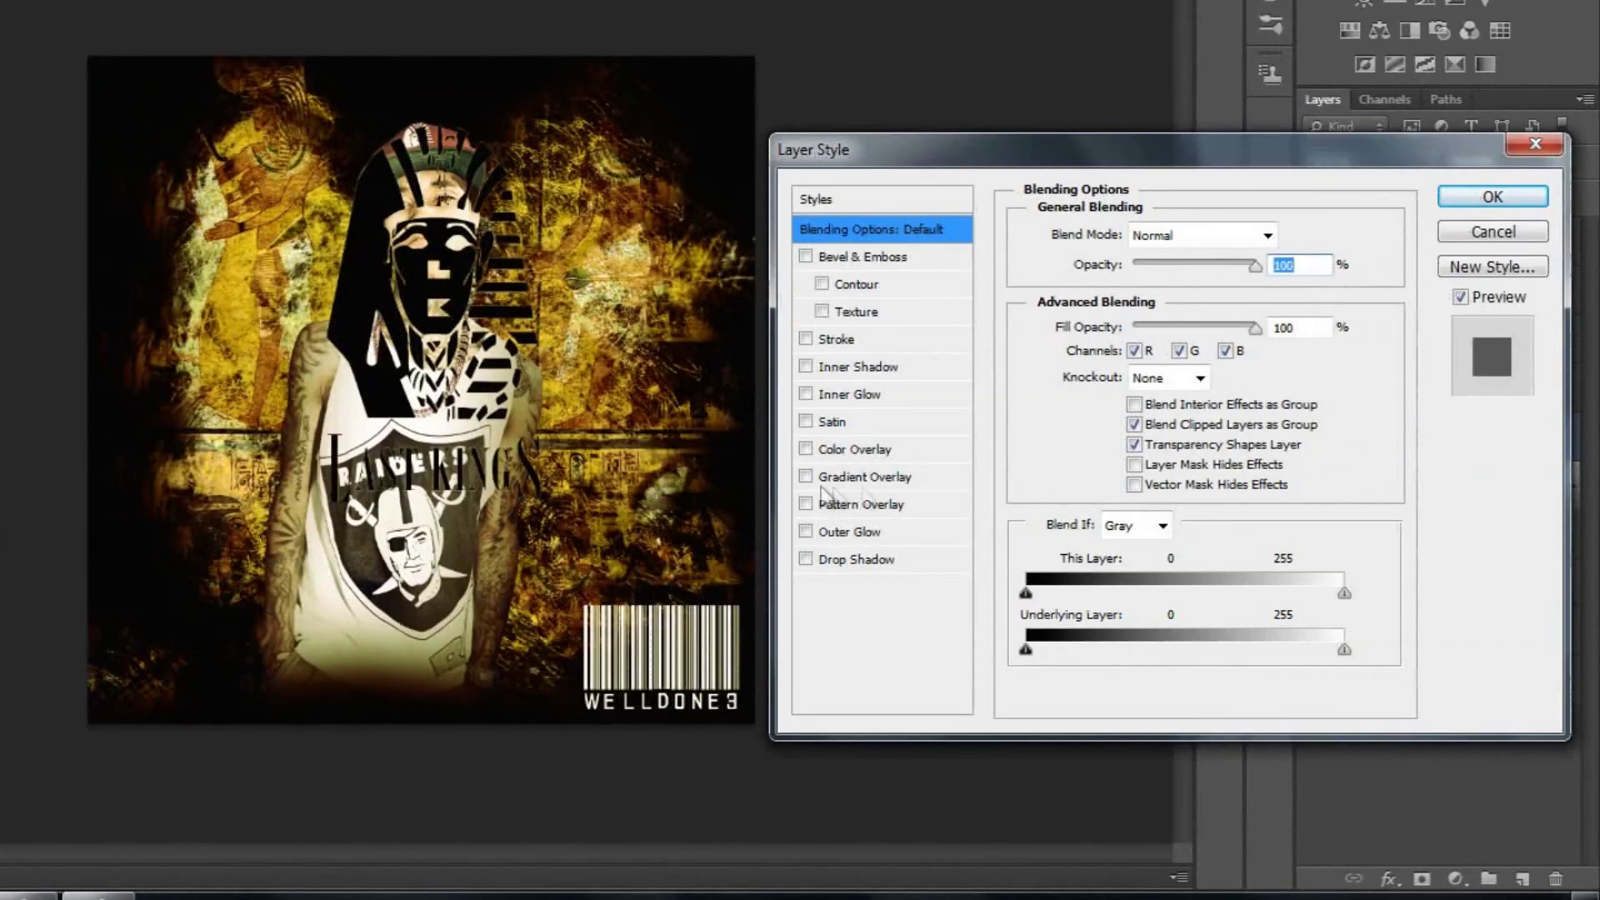
pyautogui.click(859, 493)
pyautogui.click(1286, 328)
pyautogui.moveTo(717, 485); pyautogui.dragTo(663, 434)
pyautogui.click(1255, 418)
pyautogui.click(1493, 196)
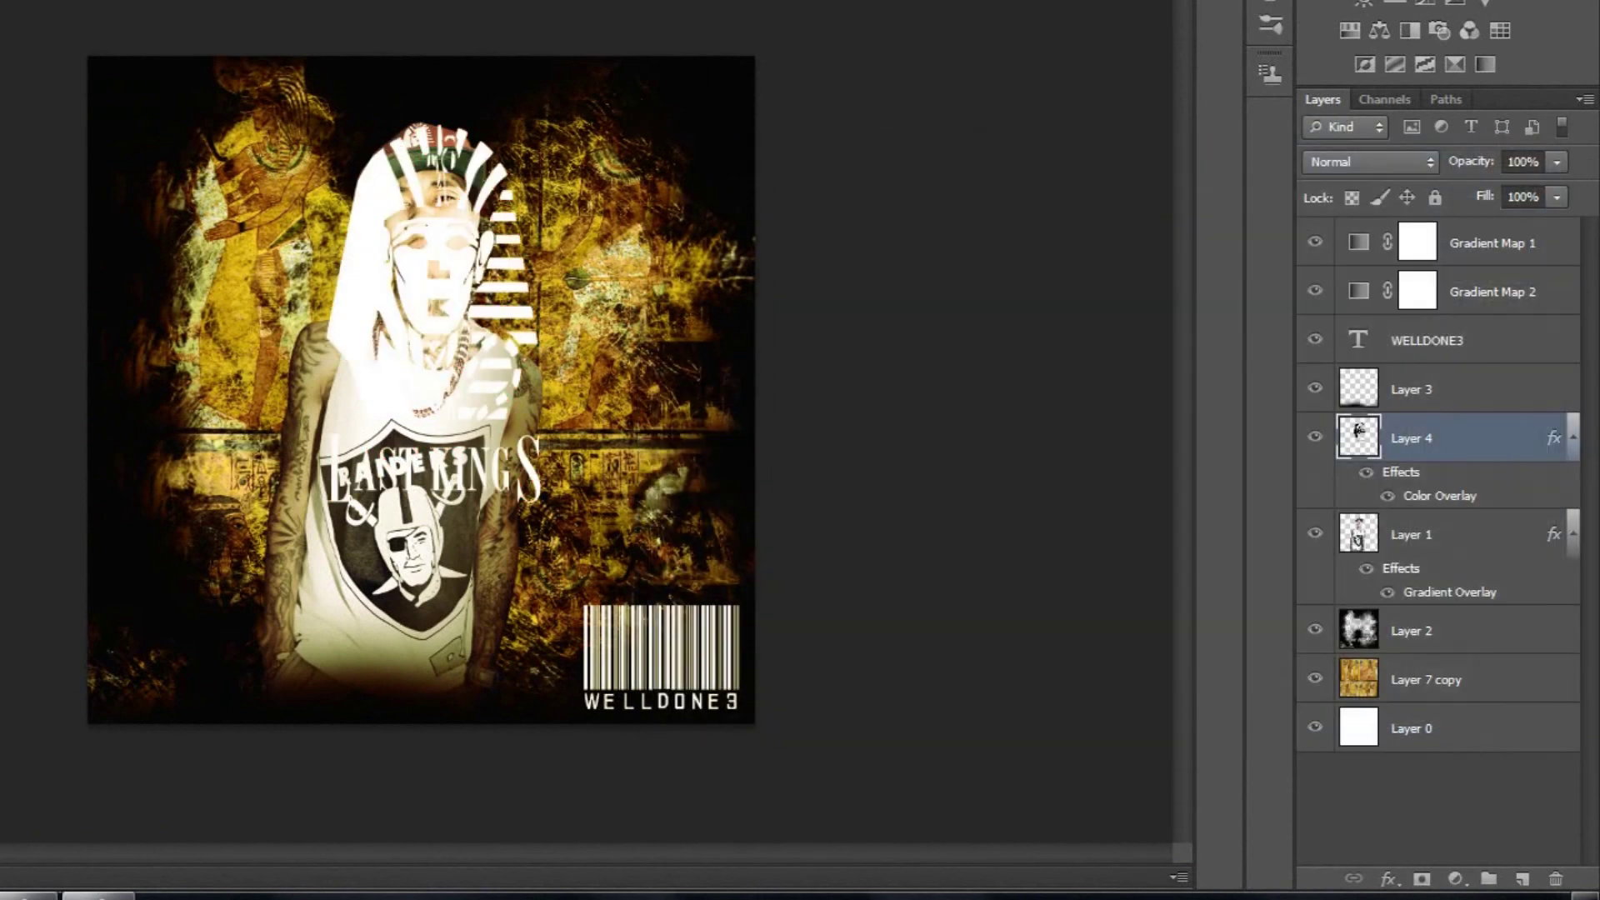
# Scale the logo down into the bottom-left corner and fine-tune its position
pyautogui.hotkey('ctrl', 't')
pyautogui.moveTo(324, 123)
pyautogui.mouseDown()
pyautogui.moveTo(408, 321)
pyautogui.moveTo(136, 538)
pyautogui.mouseUp()
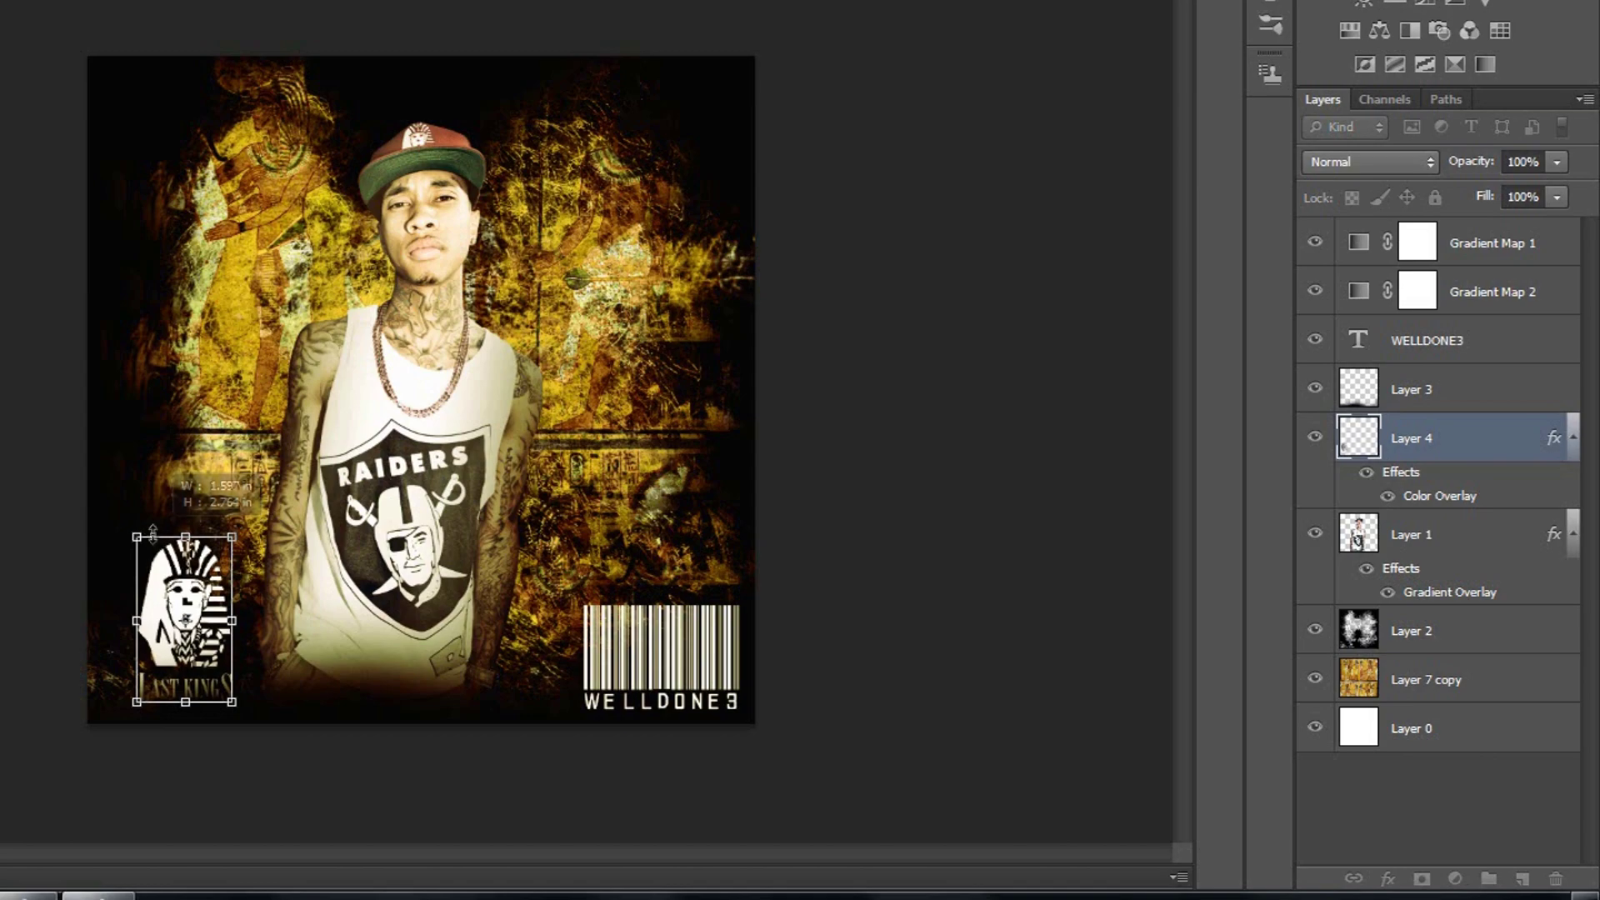
pyautogui.press('Return')
pyautogui.moveTo(1417, 438); pyautogui.dragTo(1417, 379)
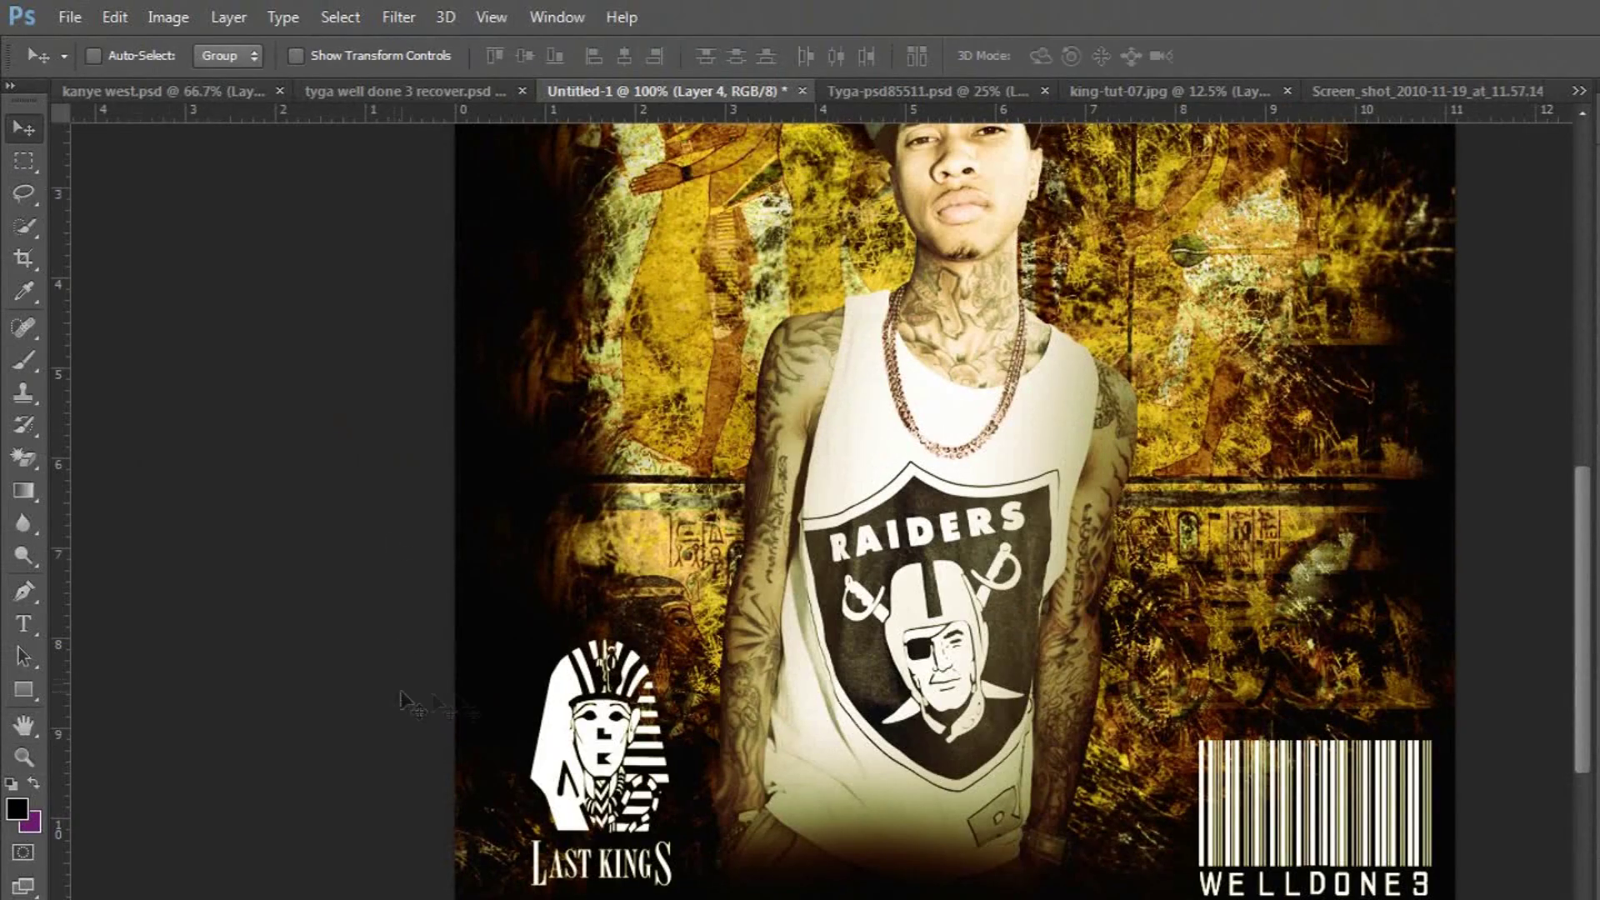
pyautogui.moveTo(575, 725); pyautogui.dragTo(592, 733)
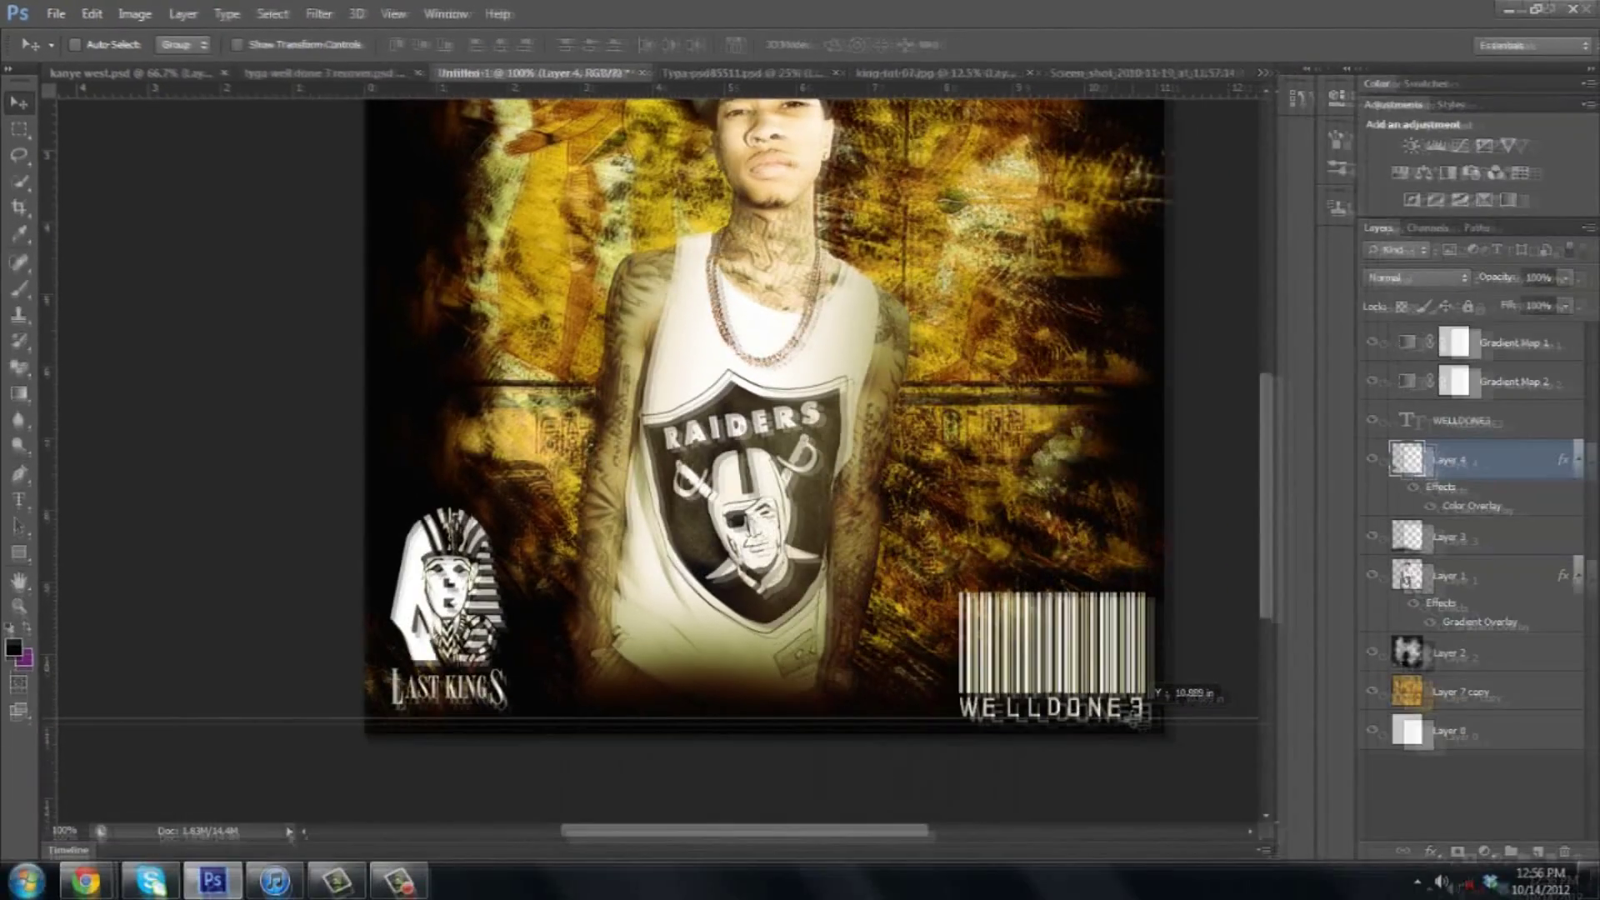
pyautogui.moveTo(1125, 129); pyautogui.dragTo(97, 282)
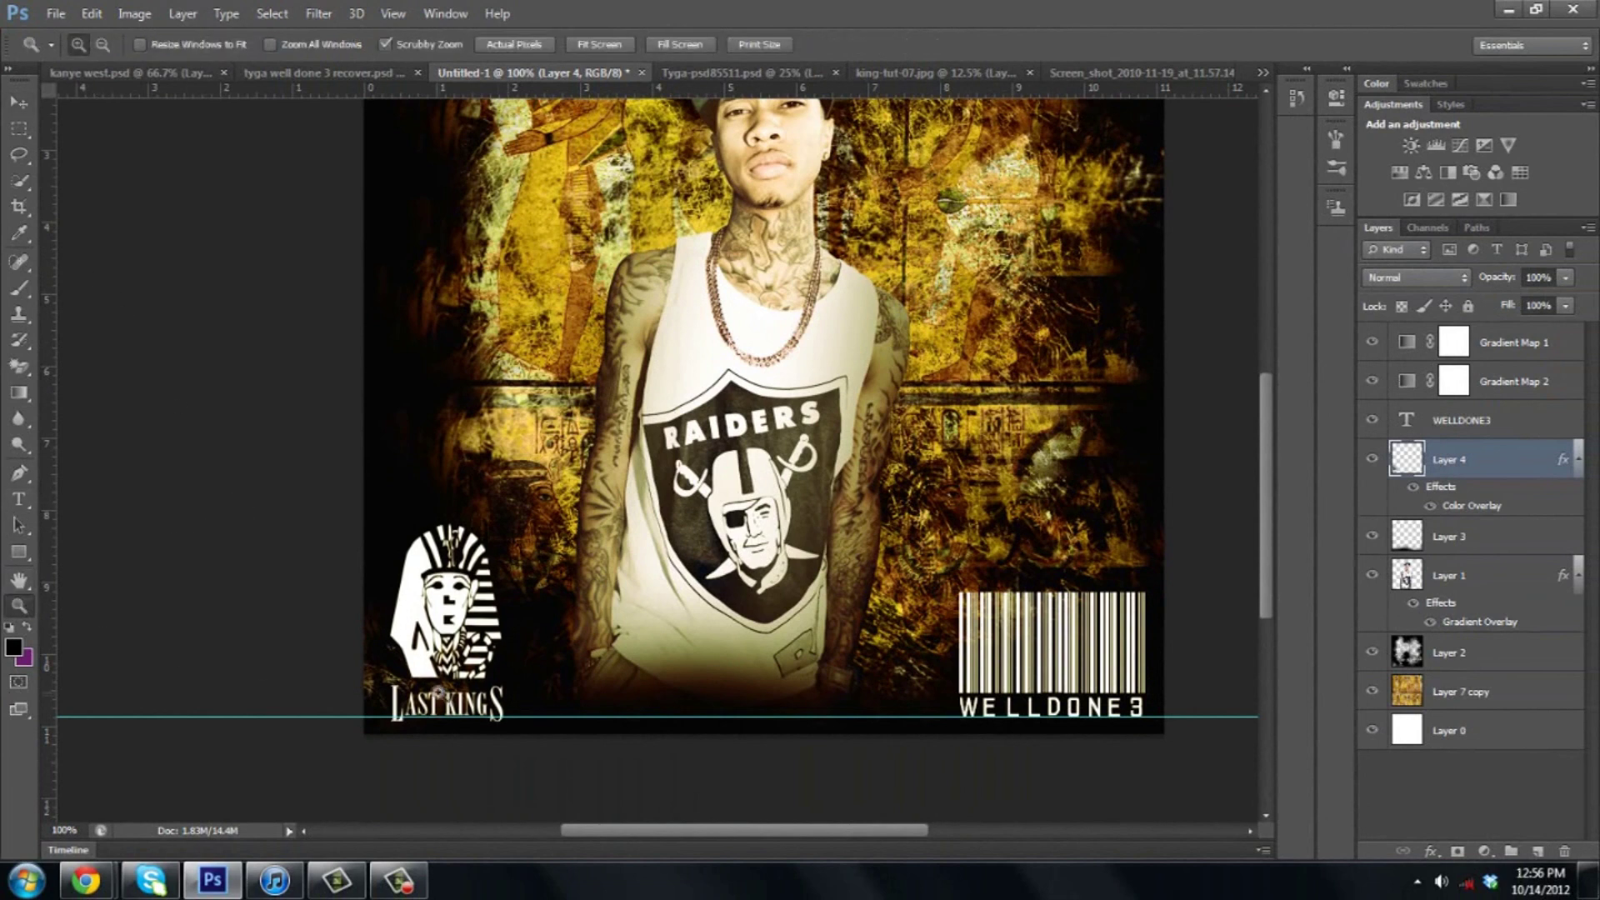
# Select the pharaoh head in the logo and cut it onto its own layer
pyautogui.click(438, 690)
pyautogui.press('v')
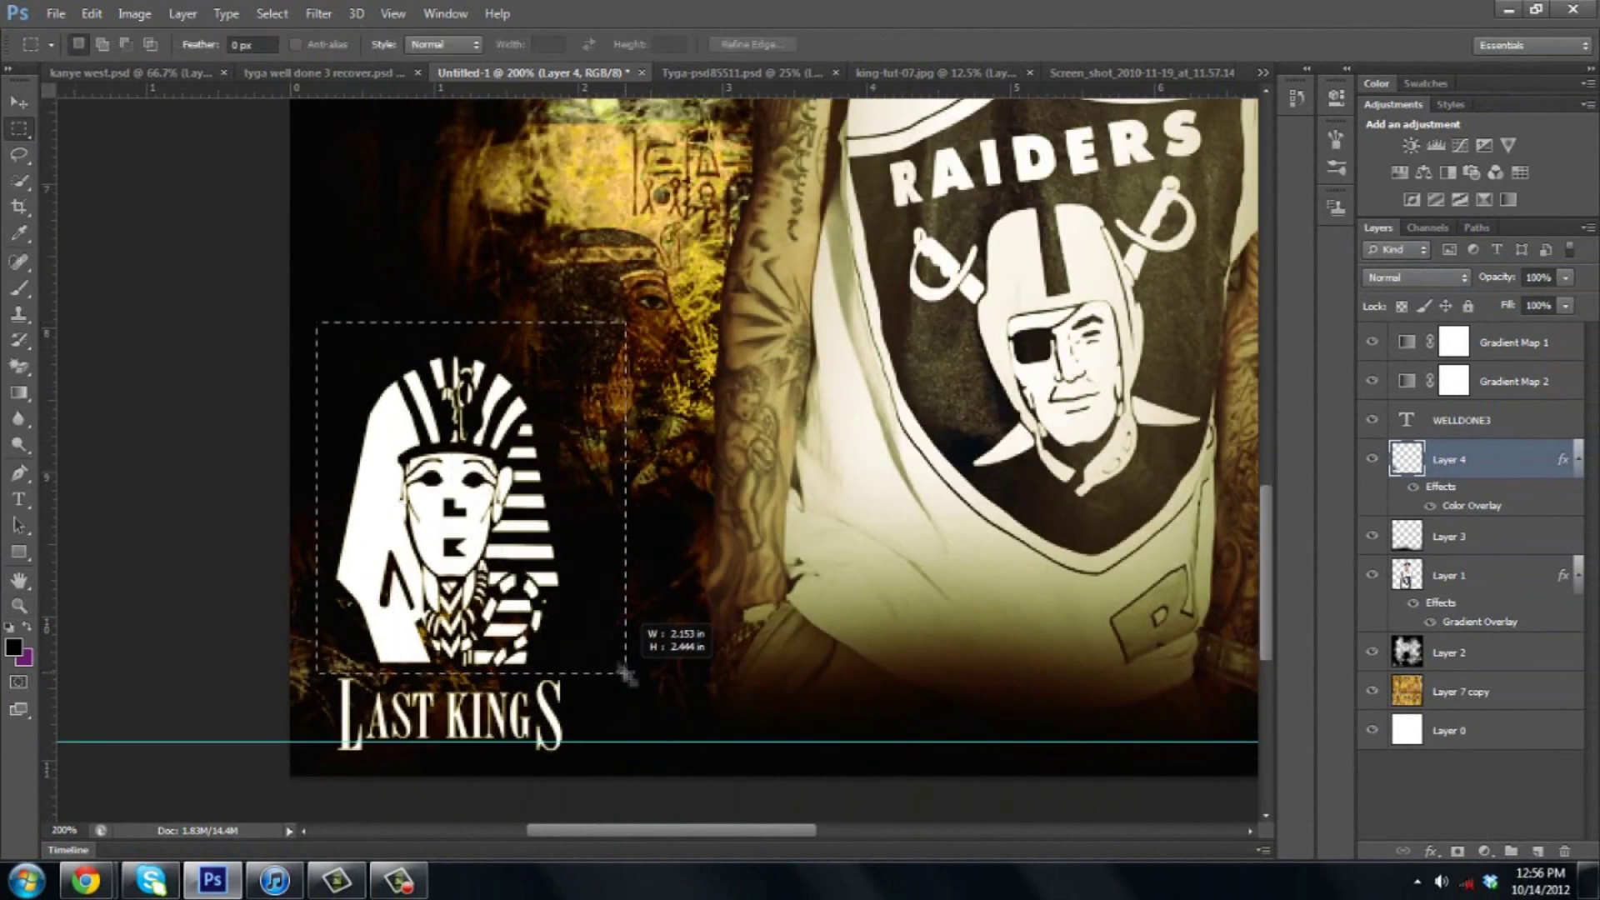
pyautogui.click(92, 13)
pyautogui.click(113, 141)
pyautogui.click(91, 13)
pyautogui.click(112, 125)
pyautogui.click(92, 13)
pyautogui.click(117, 176)
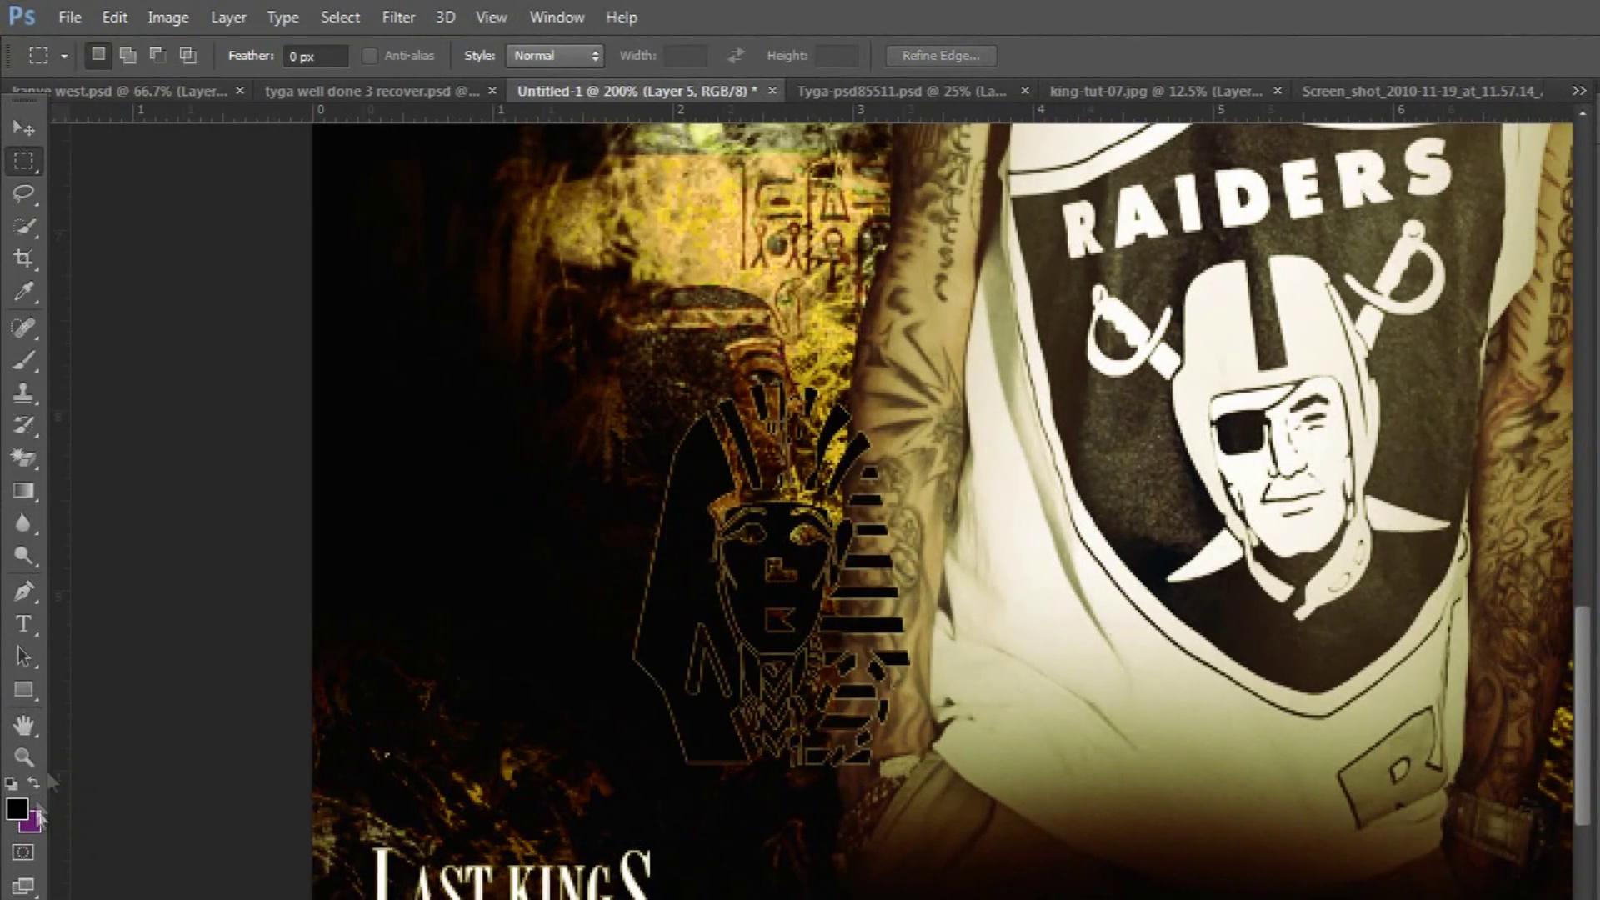
# Paste the pharaoh head into the poster and move it to the lower left
pyautogui.click(23, 757)
pyautogui.hotkey('ctrl', '-')
pyautogui.hotkey('ctrl', '-')
pyautogui.click(114, 17)
pyautogui.click(158, 231)
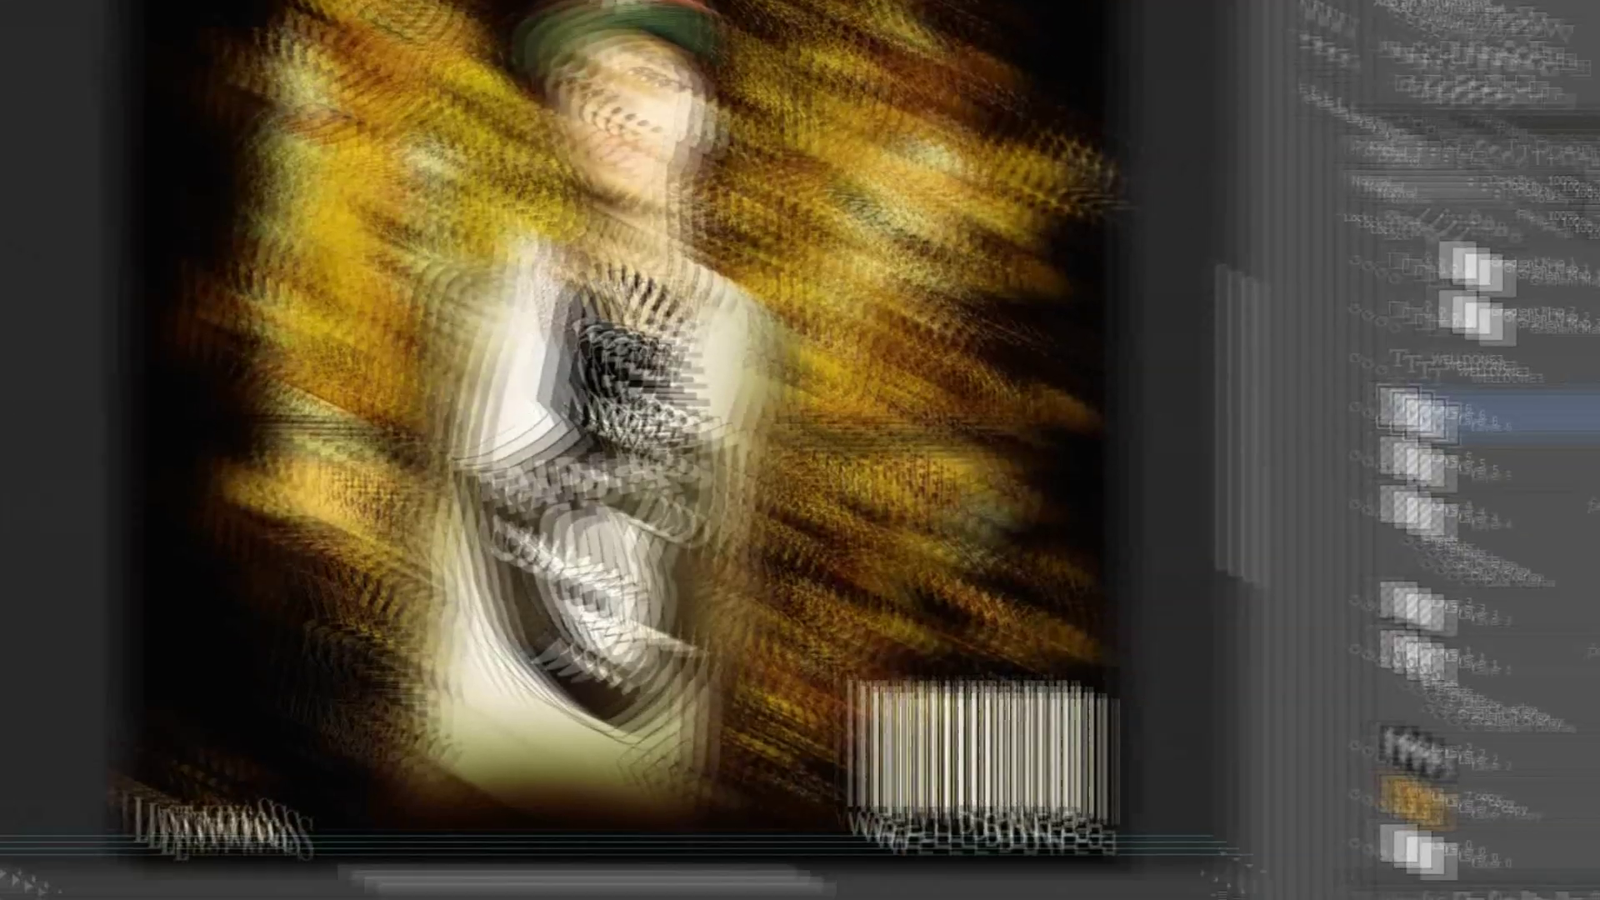
pyautogui.moveTo(491, 454)
pyautogui.mouseDown()
pyautogui.moveTo(242, 654)
pyautogui.moveTo(139, 653)
pyautogui.mouseUp()
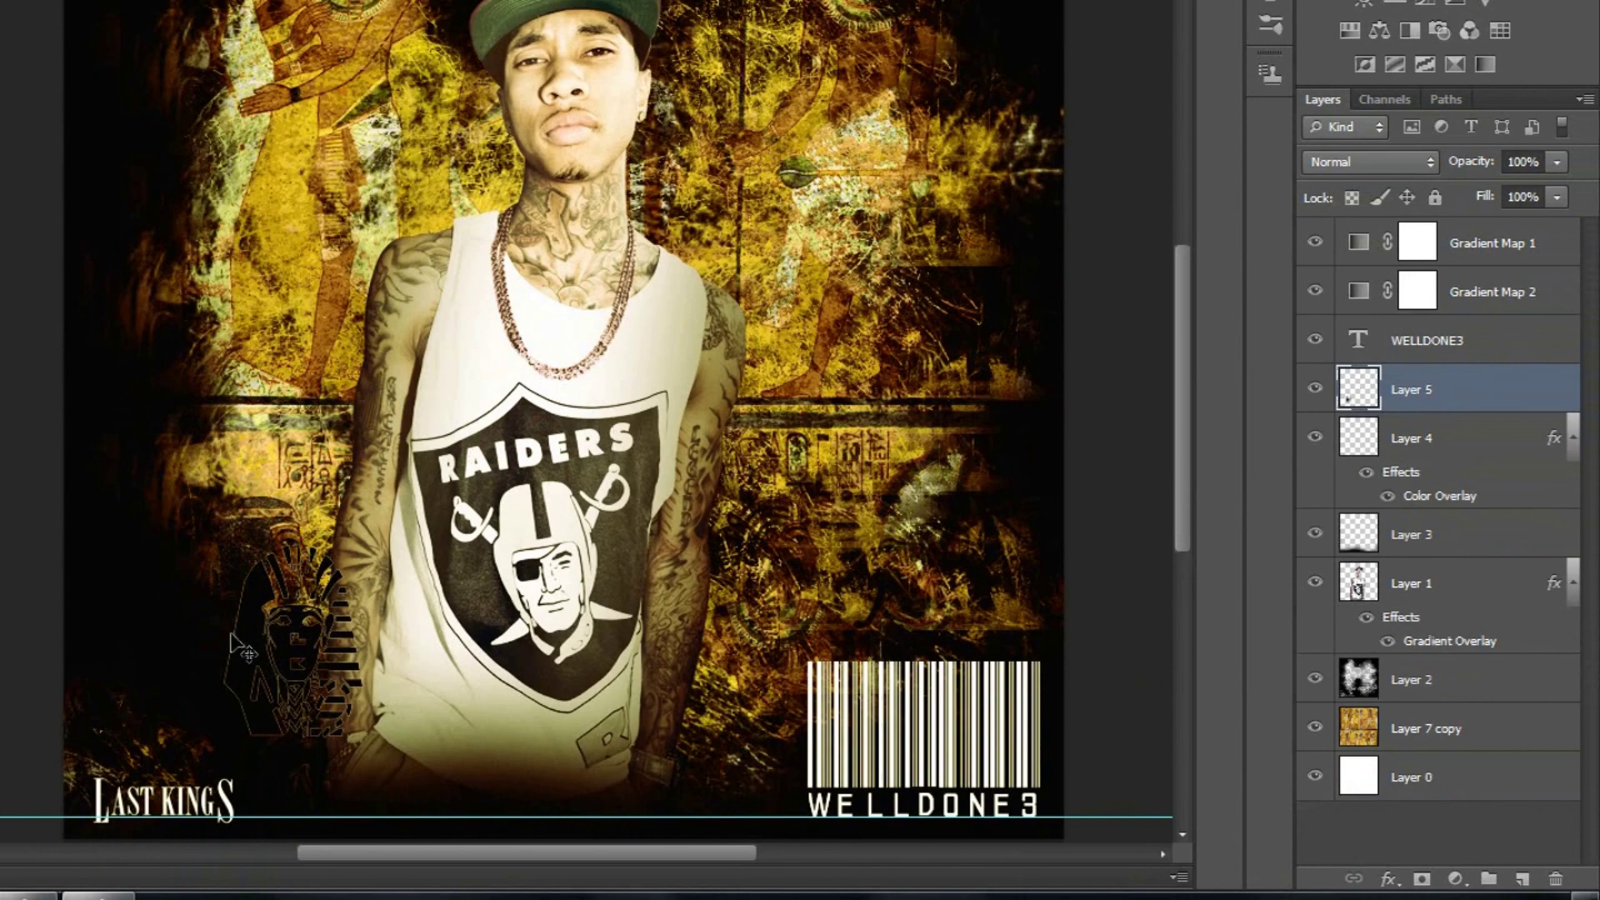
# Give the pharaoh head layer a white Color Overlay
pyautogui.doubleClick(1497, 388)
pyautogui.click(857, 647)
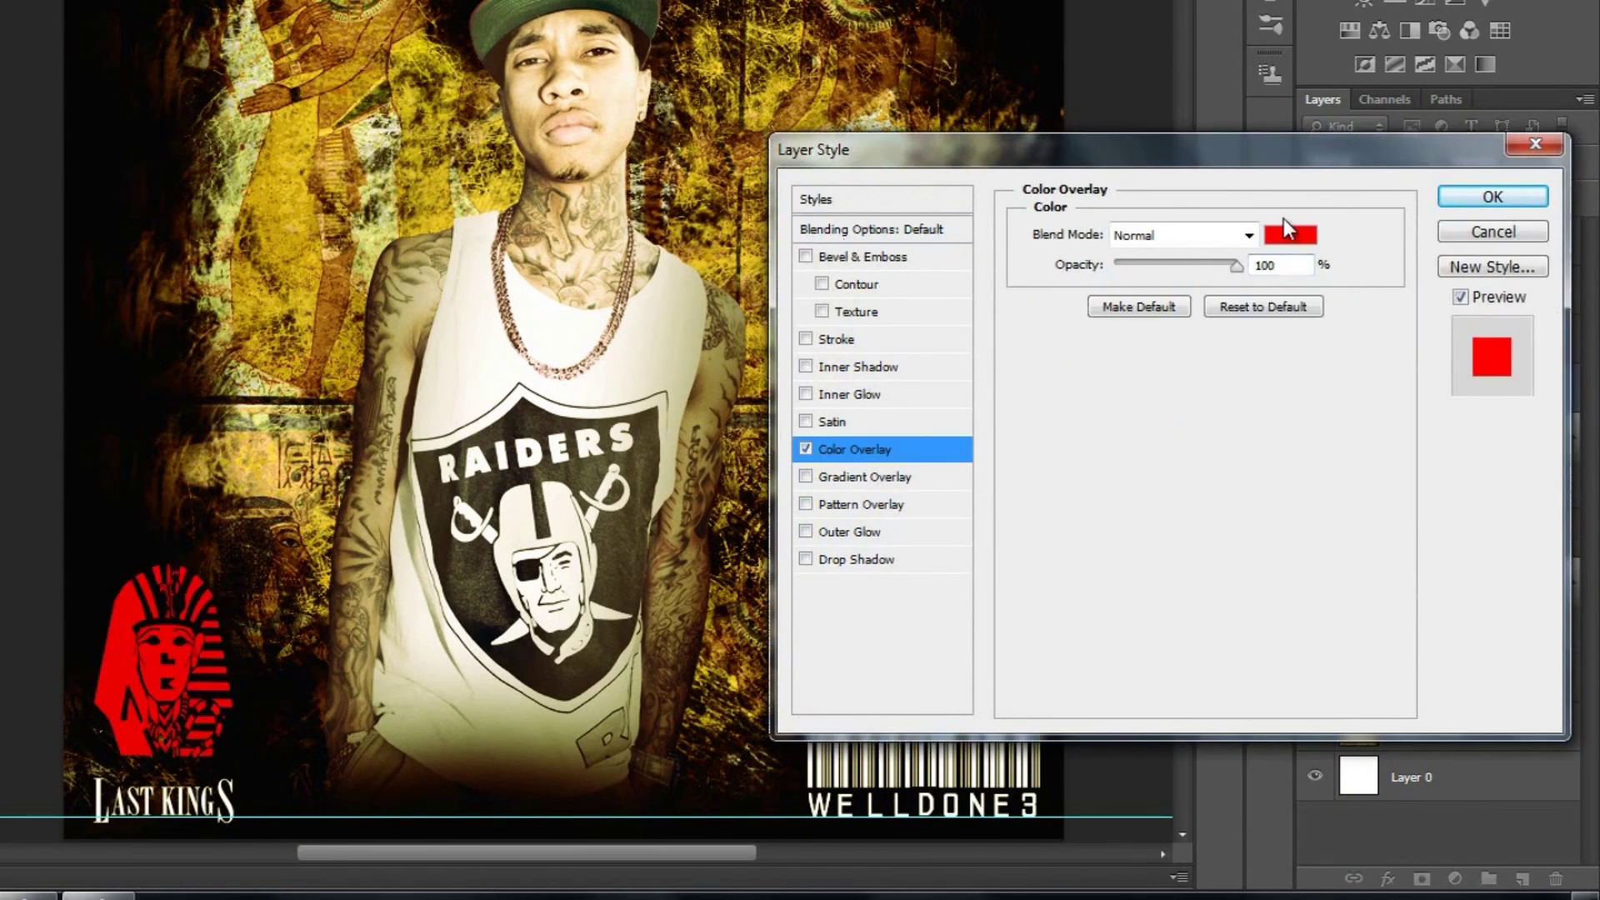
pyautogui.click(1292, 232)
pyautogui.click(664, 472)
pyautogui.click(1447, 667)
# Shrink the pharaoh head so it sits above the Last Kings wording
pyautogui.click(1514, 307)
pyautogui.scroll(3, 406, 717)
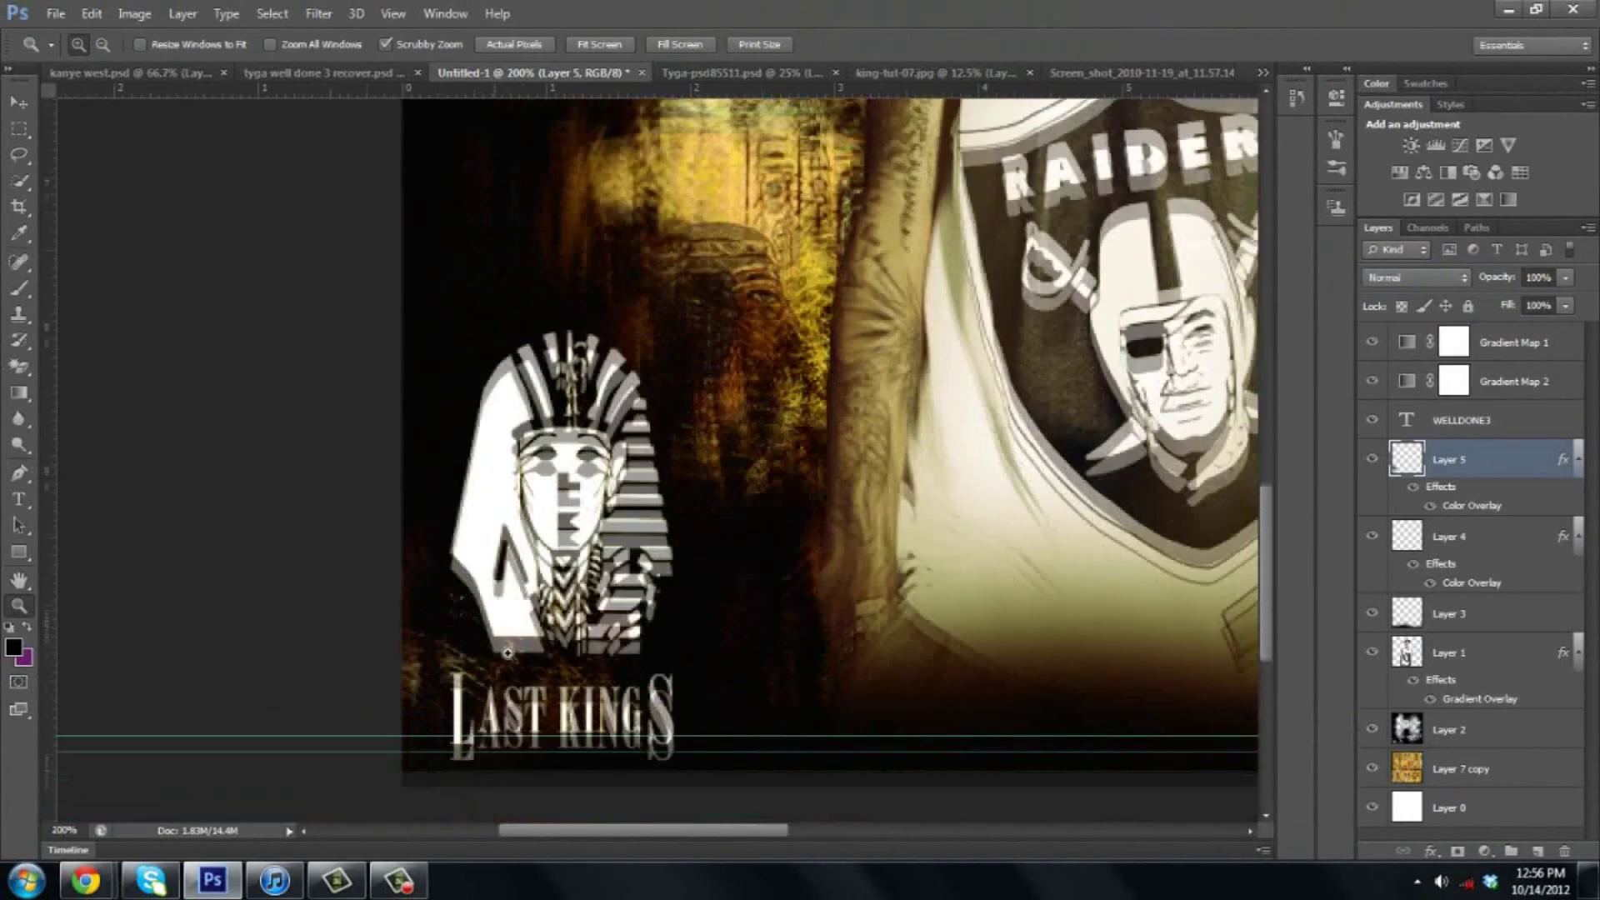
pyautogui.hotkey('ctrl', 't')
pyautogui.moveTo(418, 154); pyautogui.dragTo(500, 218)
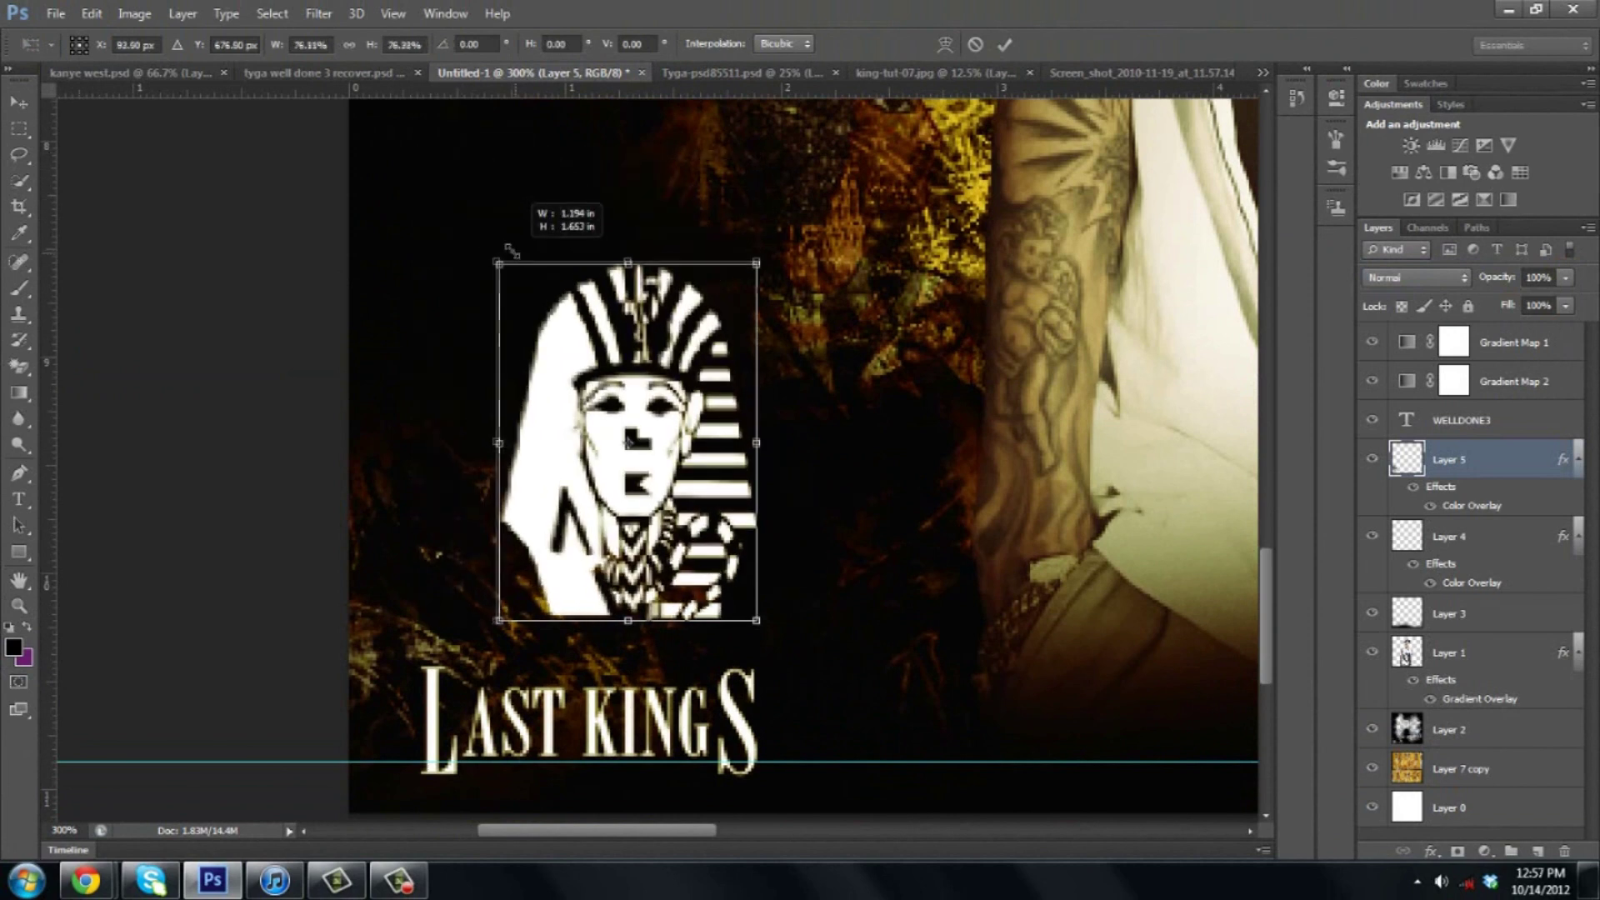
pyautogui.press('Return')
pyautogui.press('z')
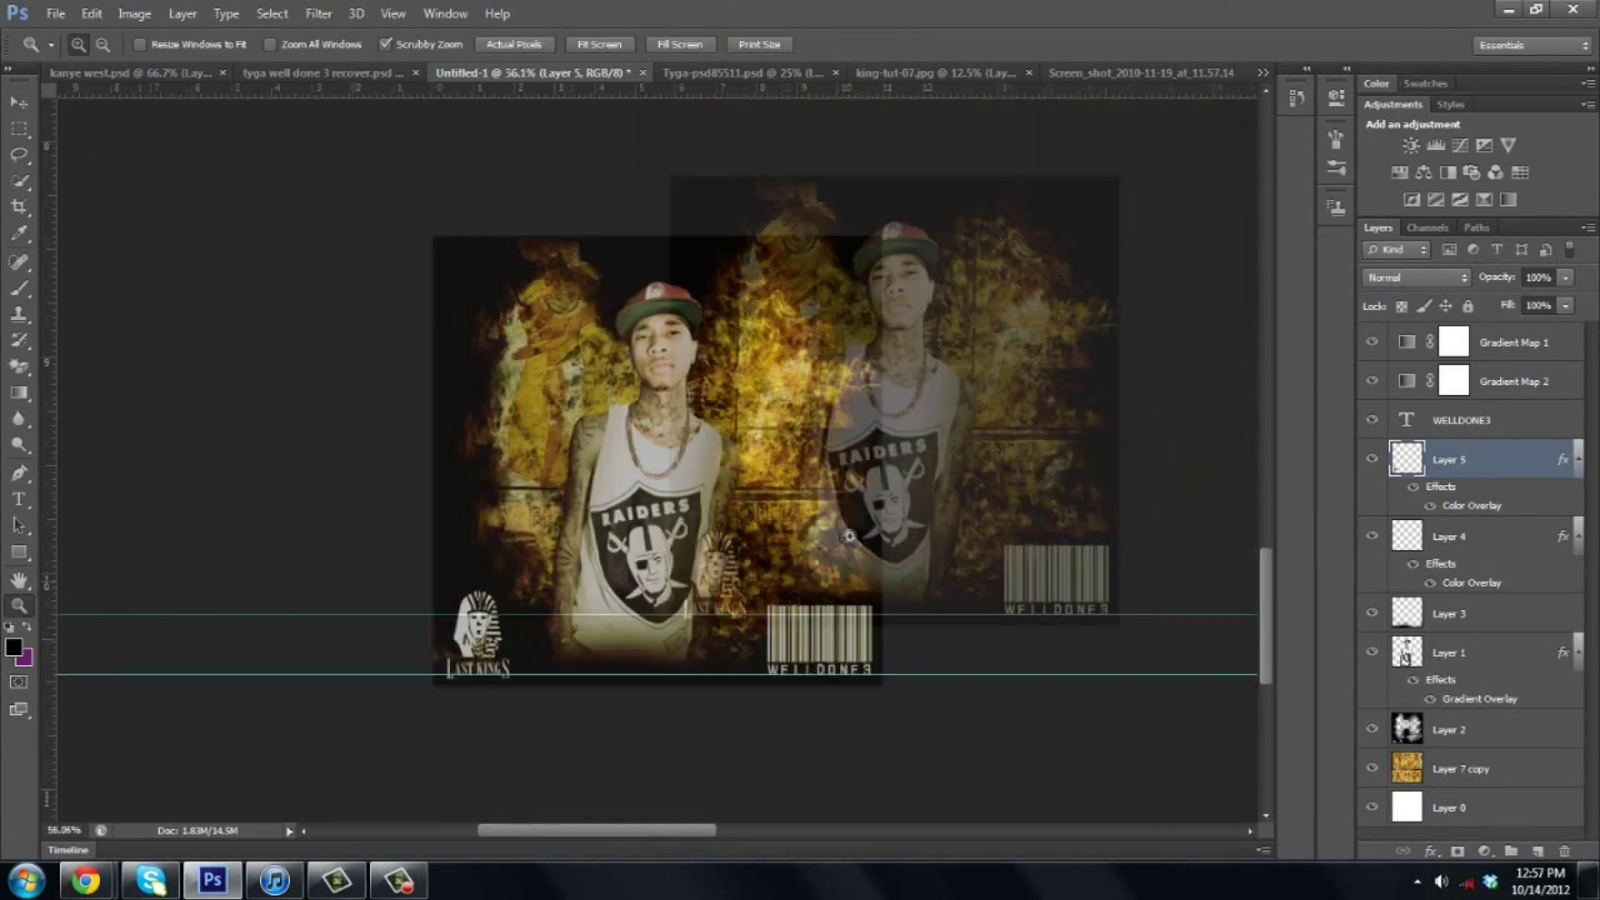
pyautogui.scroll(-4, 690, 519)
pyautogui.scroll(2, 691, 519)
pyautogui.scroll(1, 690, 518)
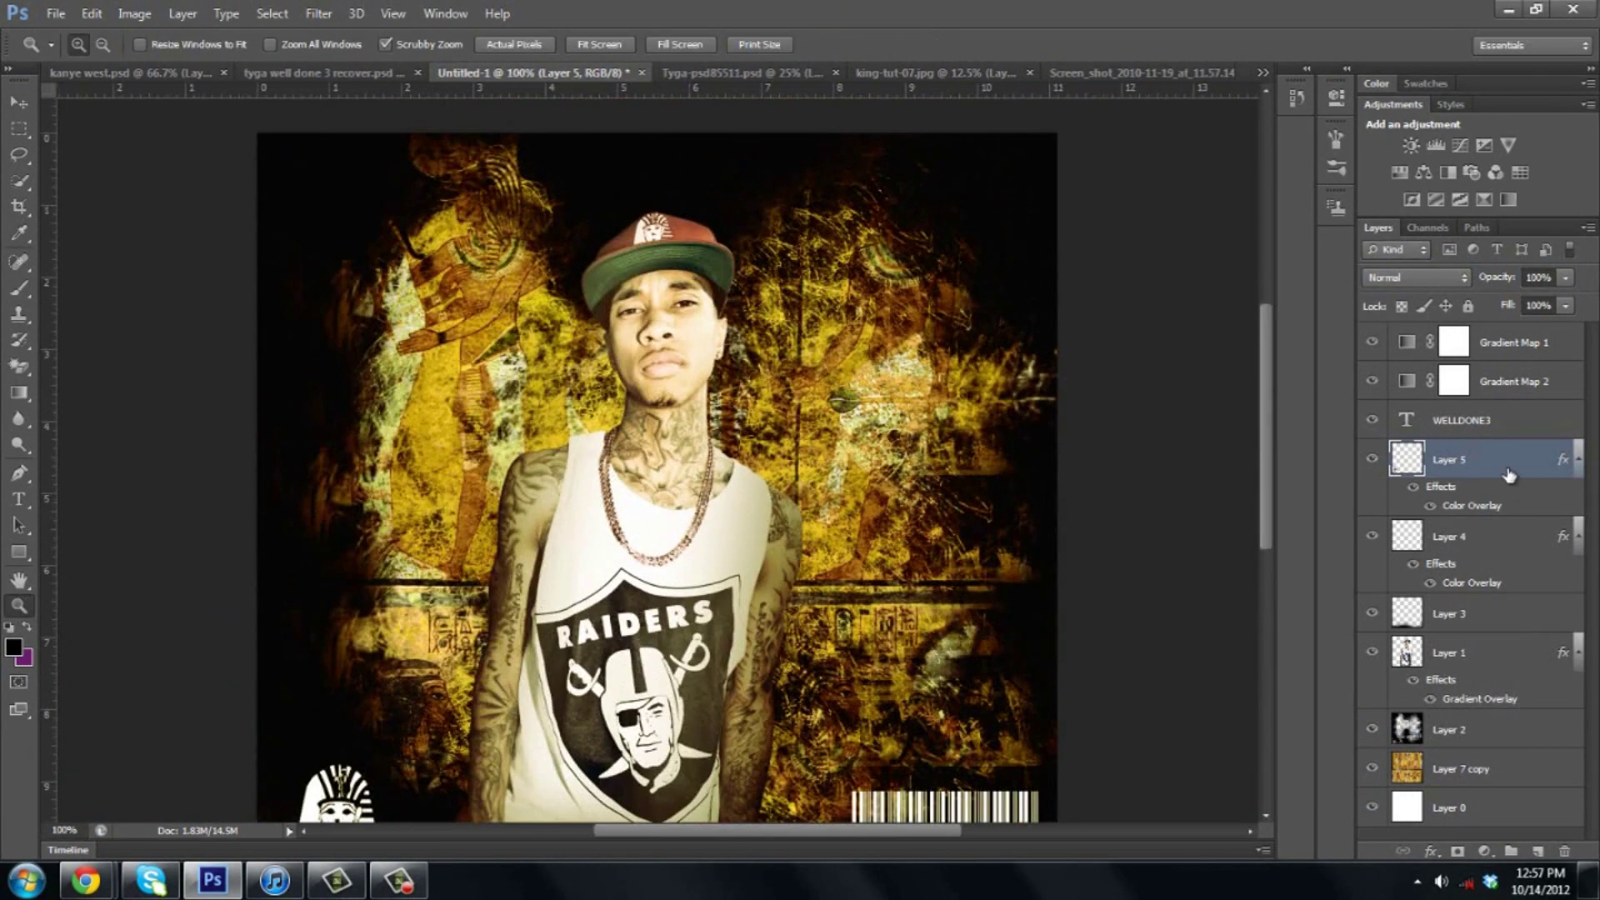
pyautogui.click(1540, 850)
# Stamp faint grey scribble-brush marks at the canvas edge, then clear the selection
pyautogui.click(84, 44)
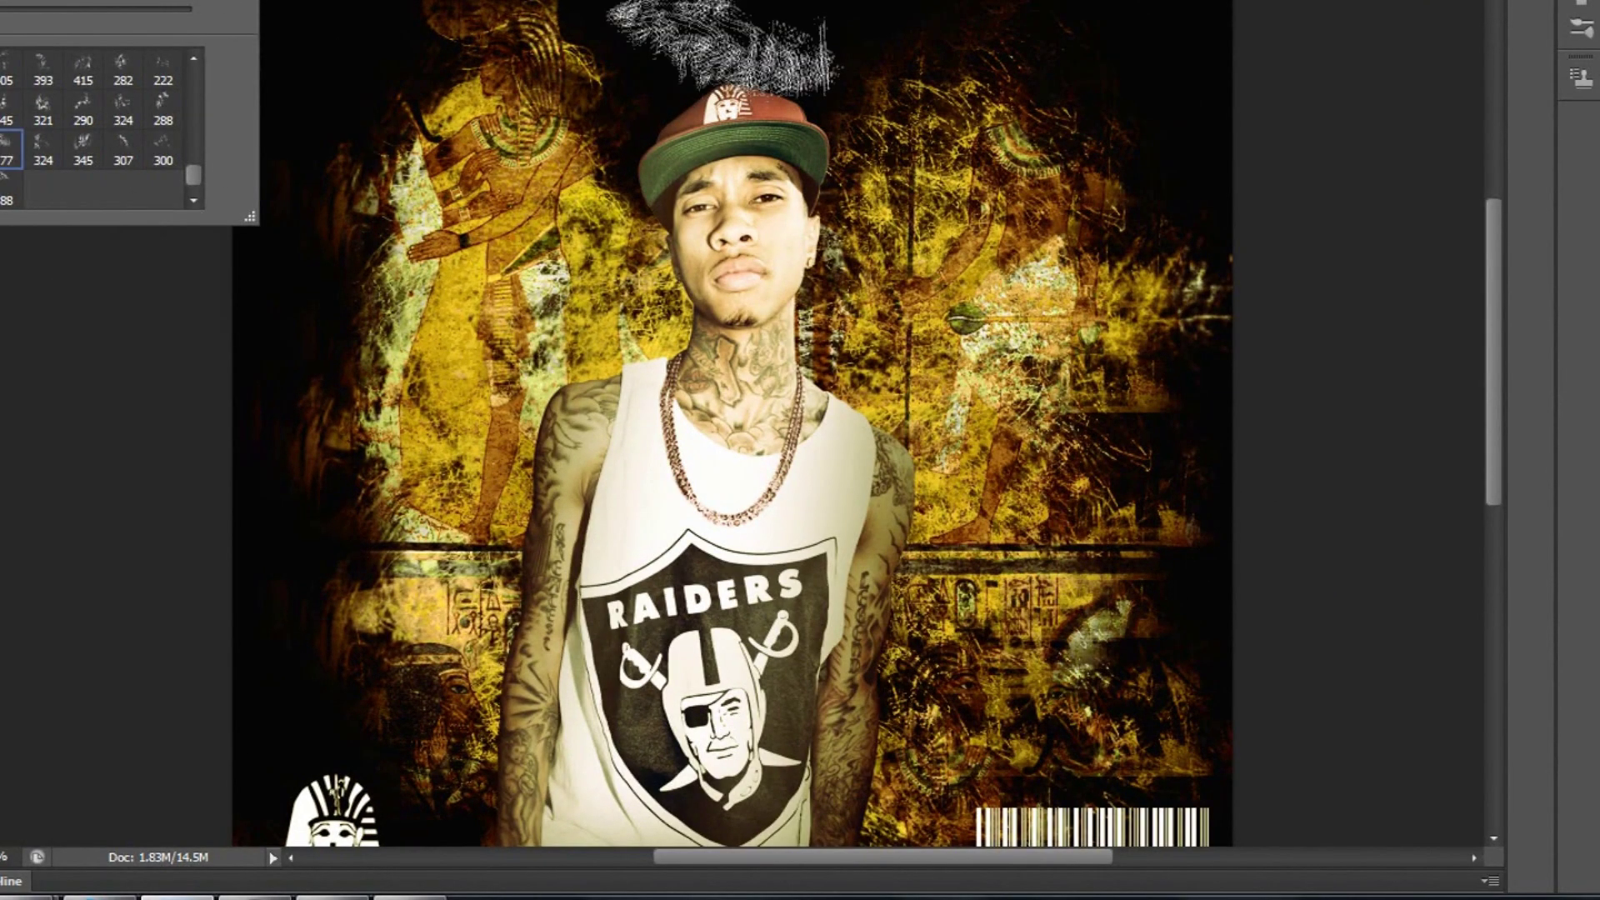
pyautogui.click(719, 58)
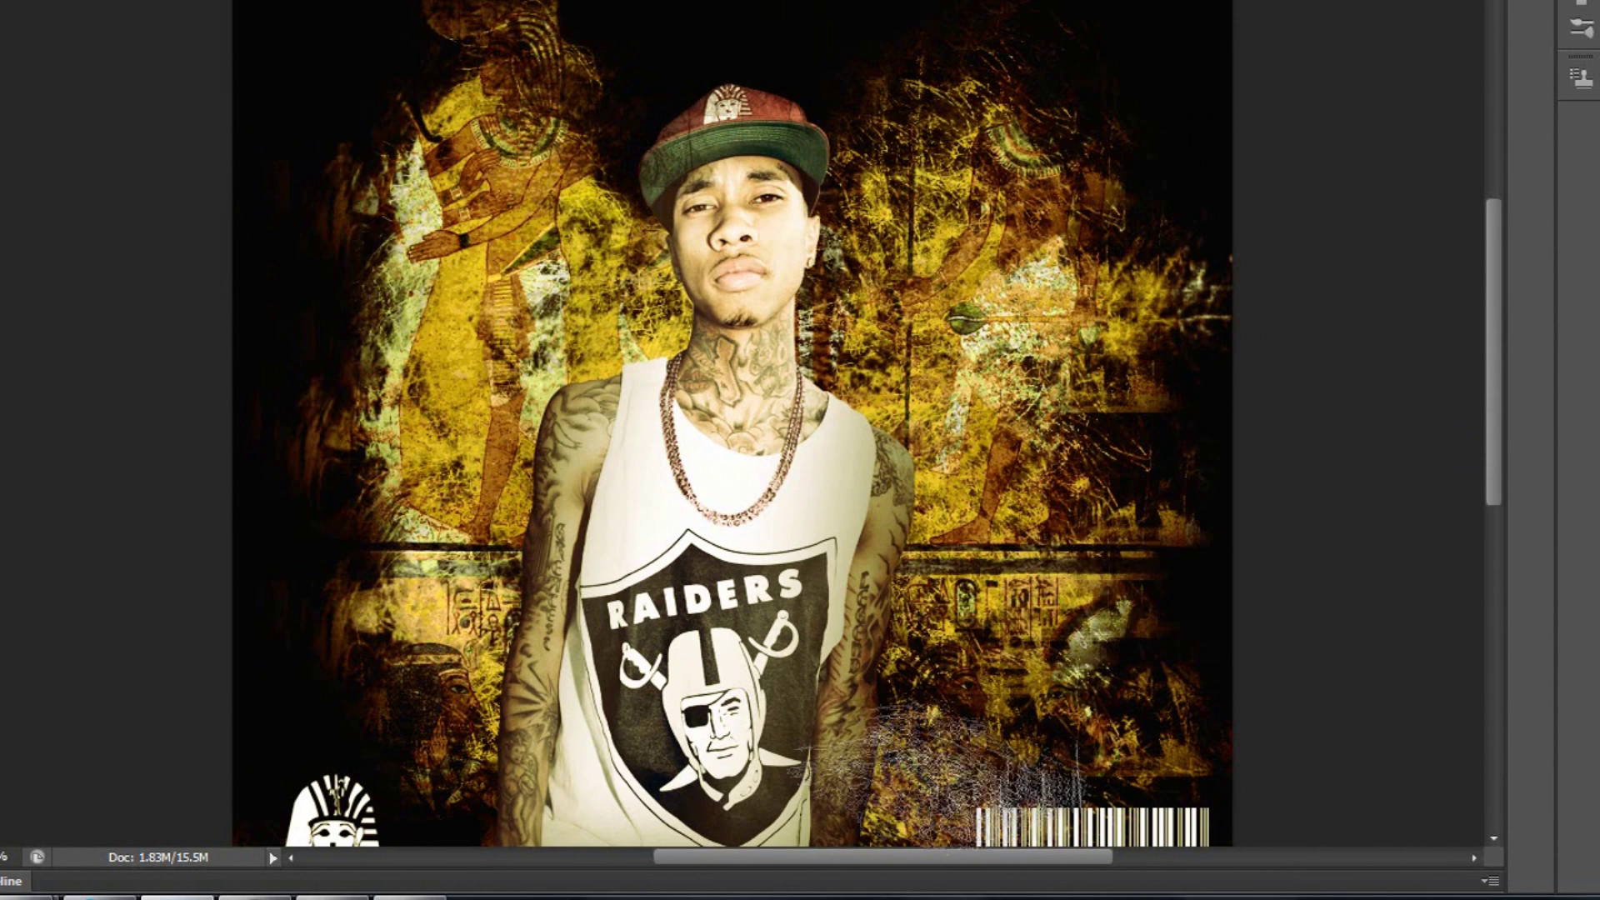
pyautogui.click(375, 550)
pyautogui.press('F5')
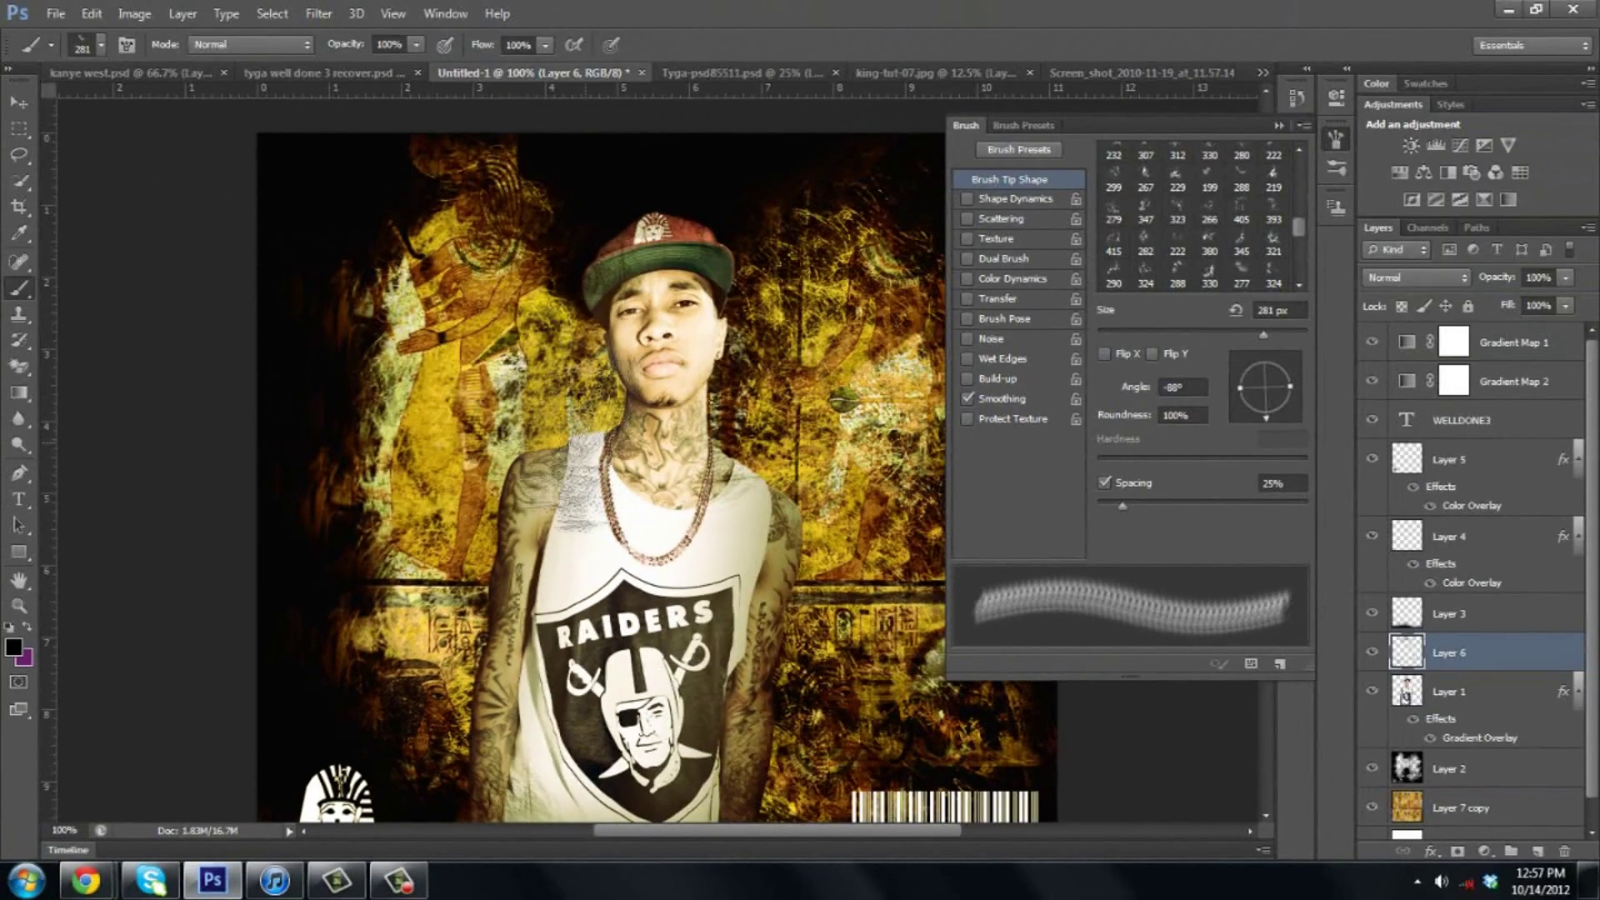
pyautogui.click(100, 44)
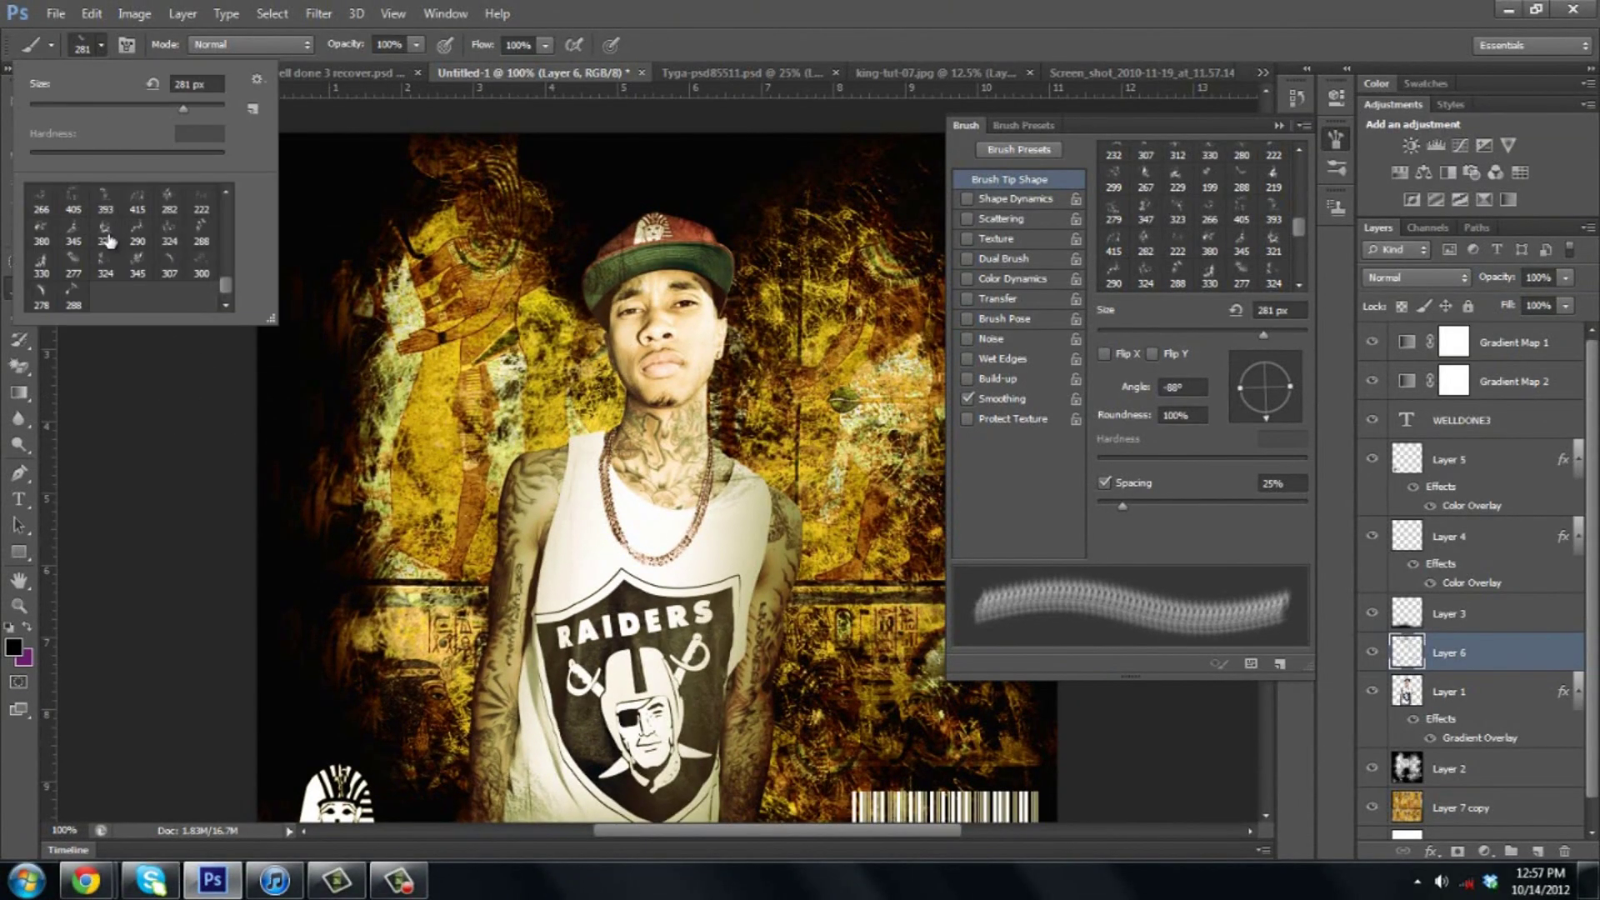
pyautogui.doubleClick(41, 148)
pyautogui.press('F5')
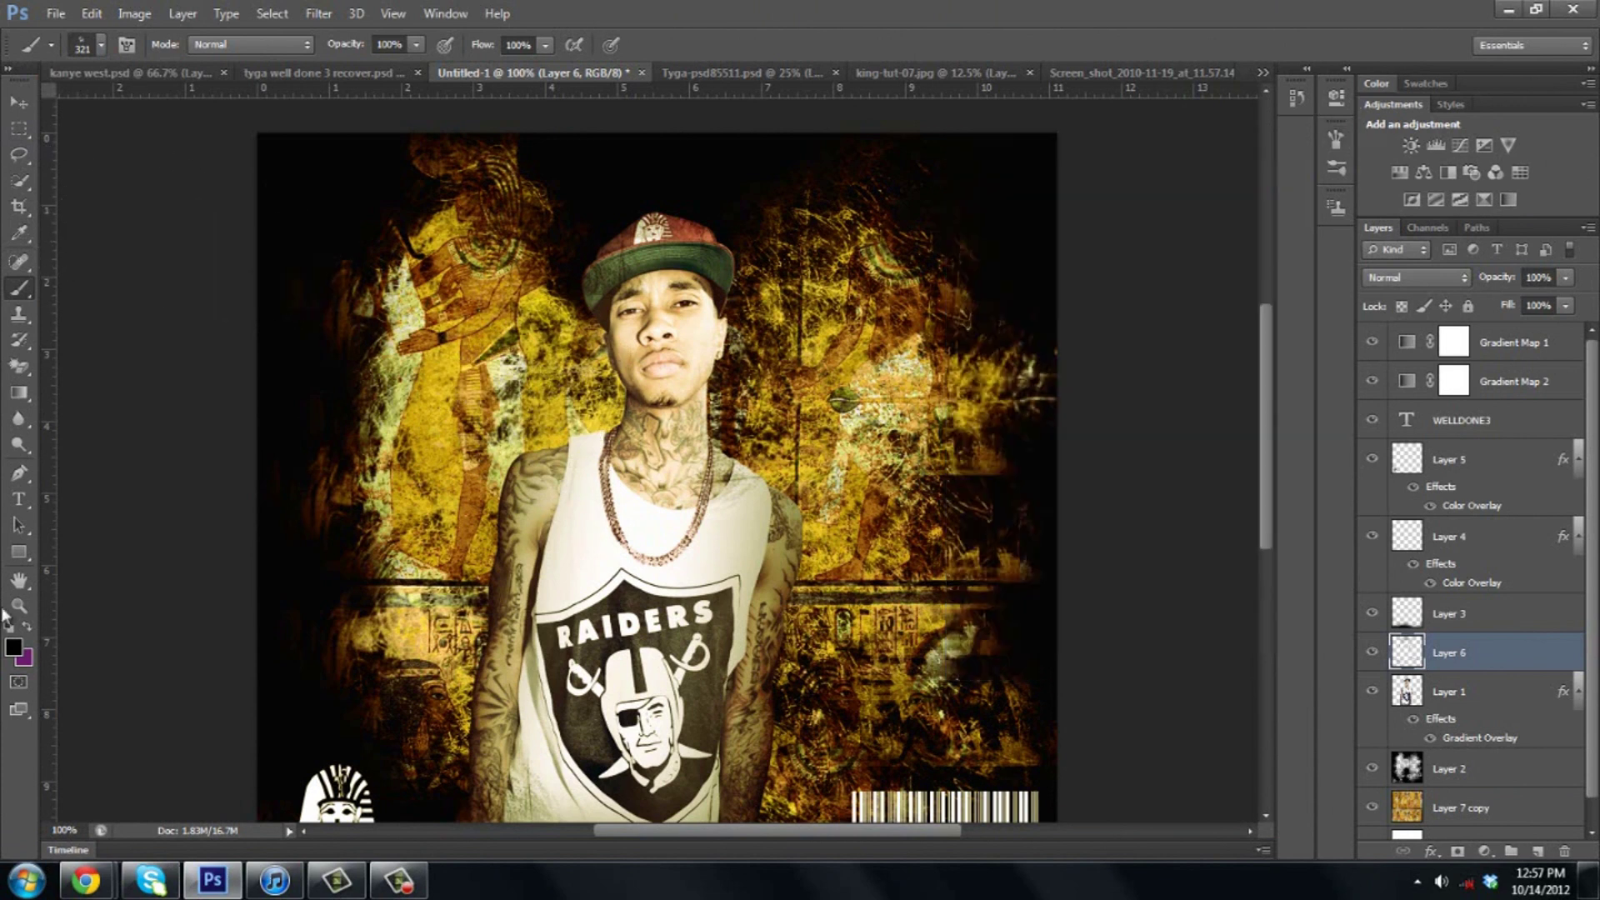
pyautogui.press('z')
pyautogui.hotkey('ctrl', '-')
pyautogui.click(83, 48)
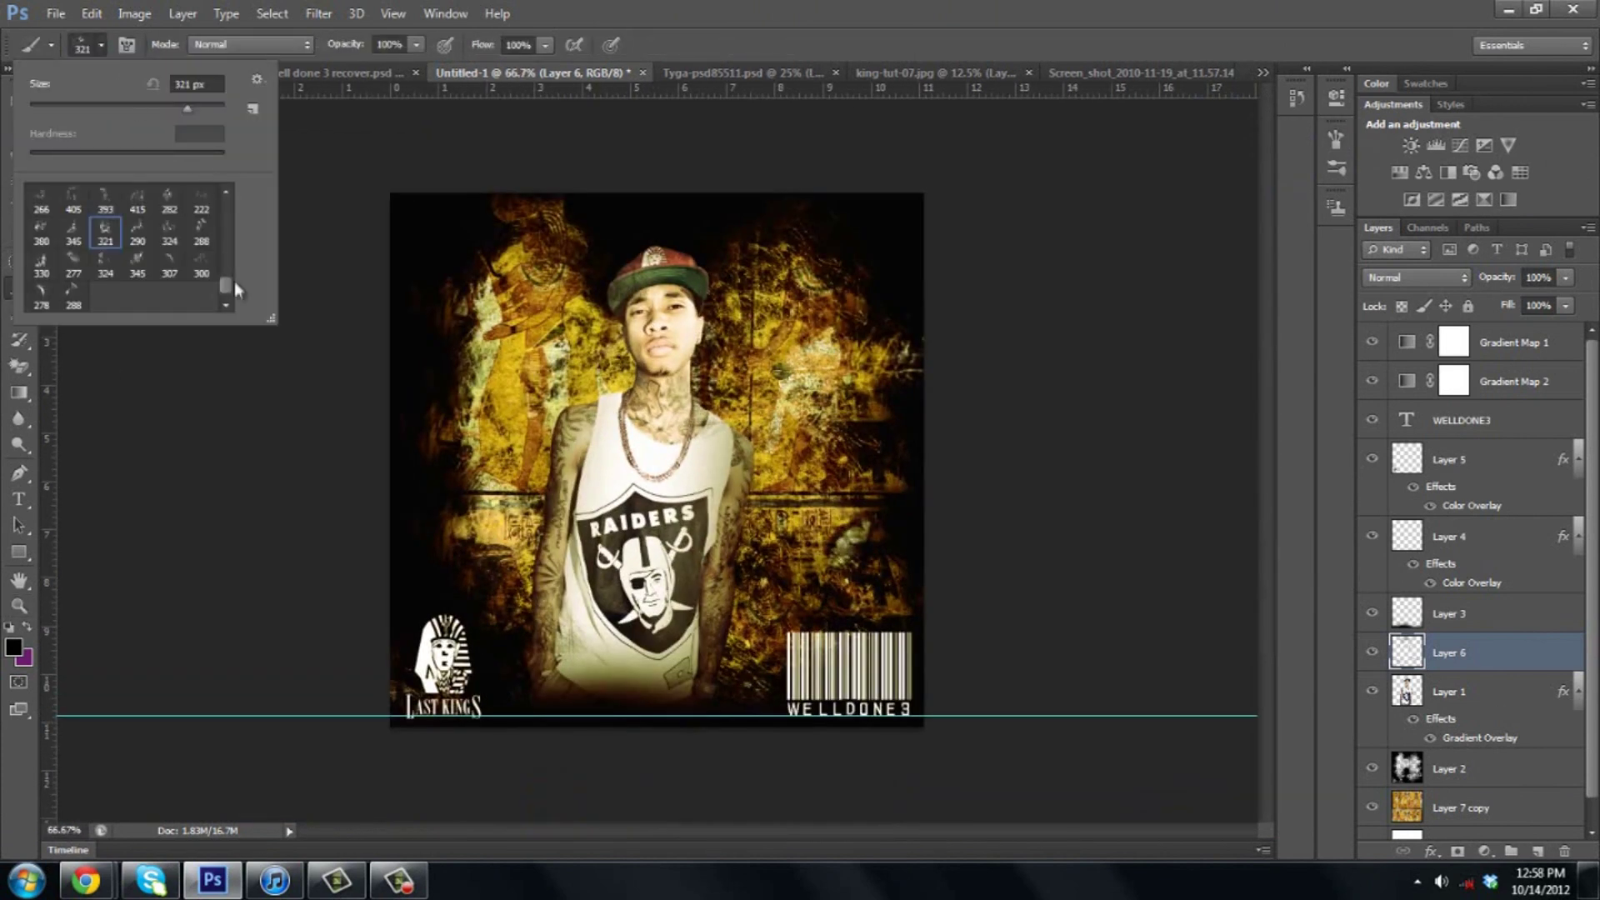
pyautogui.click(413, 163)
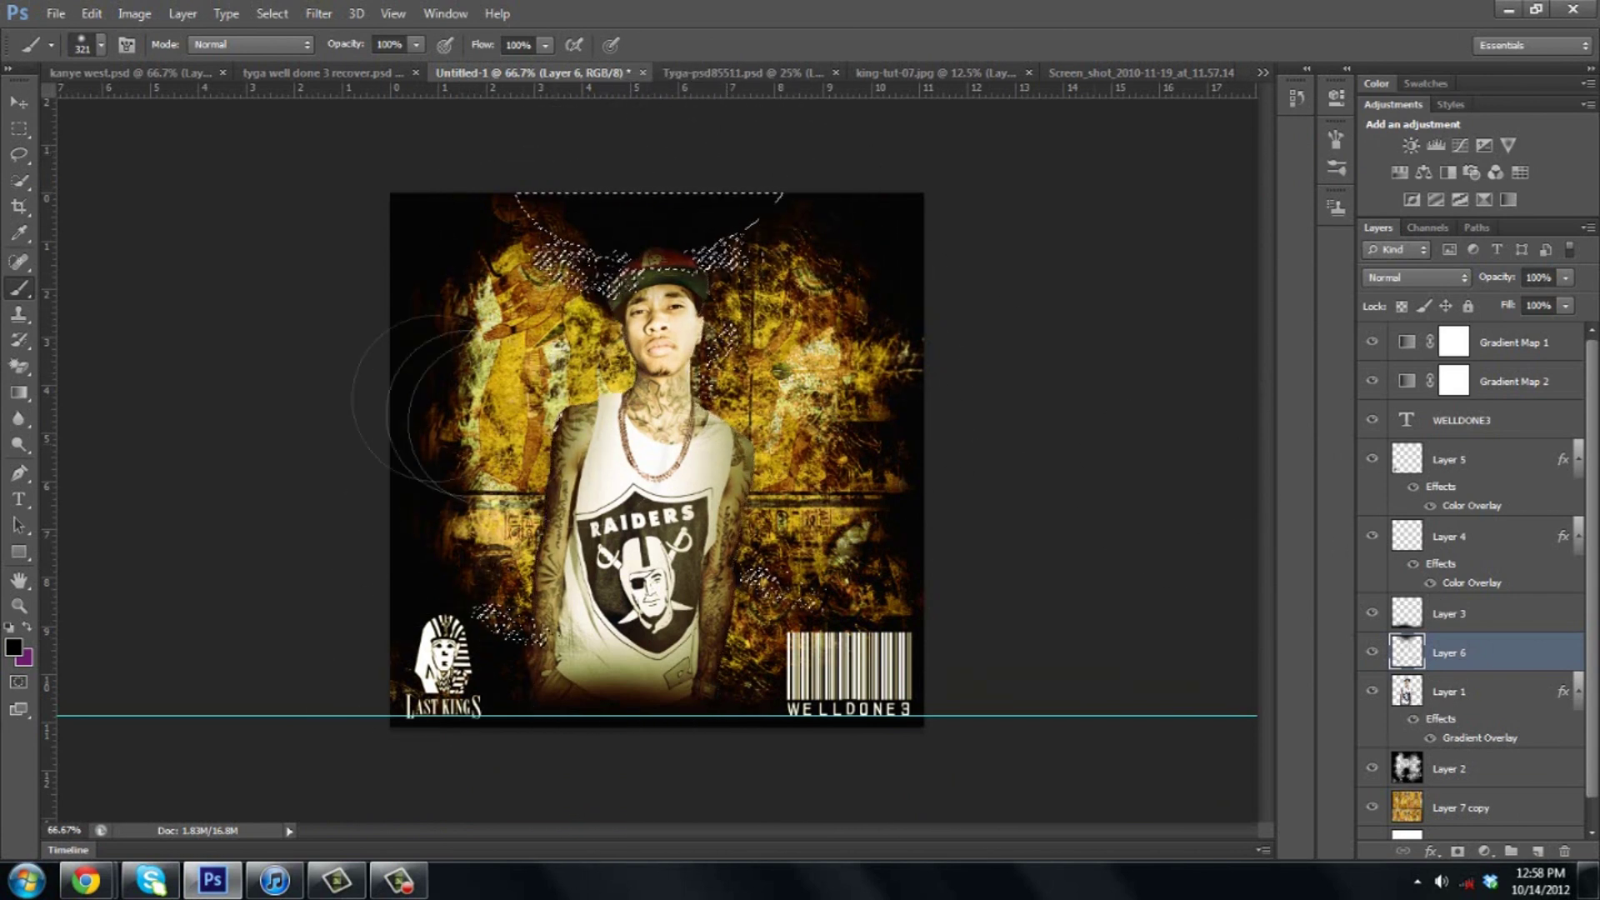
pyautogui.press('m')
pyautogui.hotkey('ctrl', 'd')
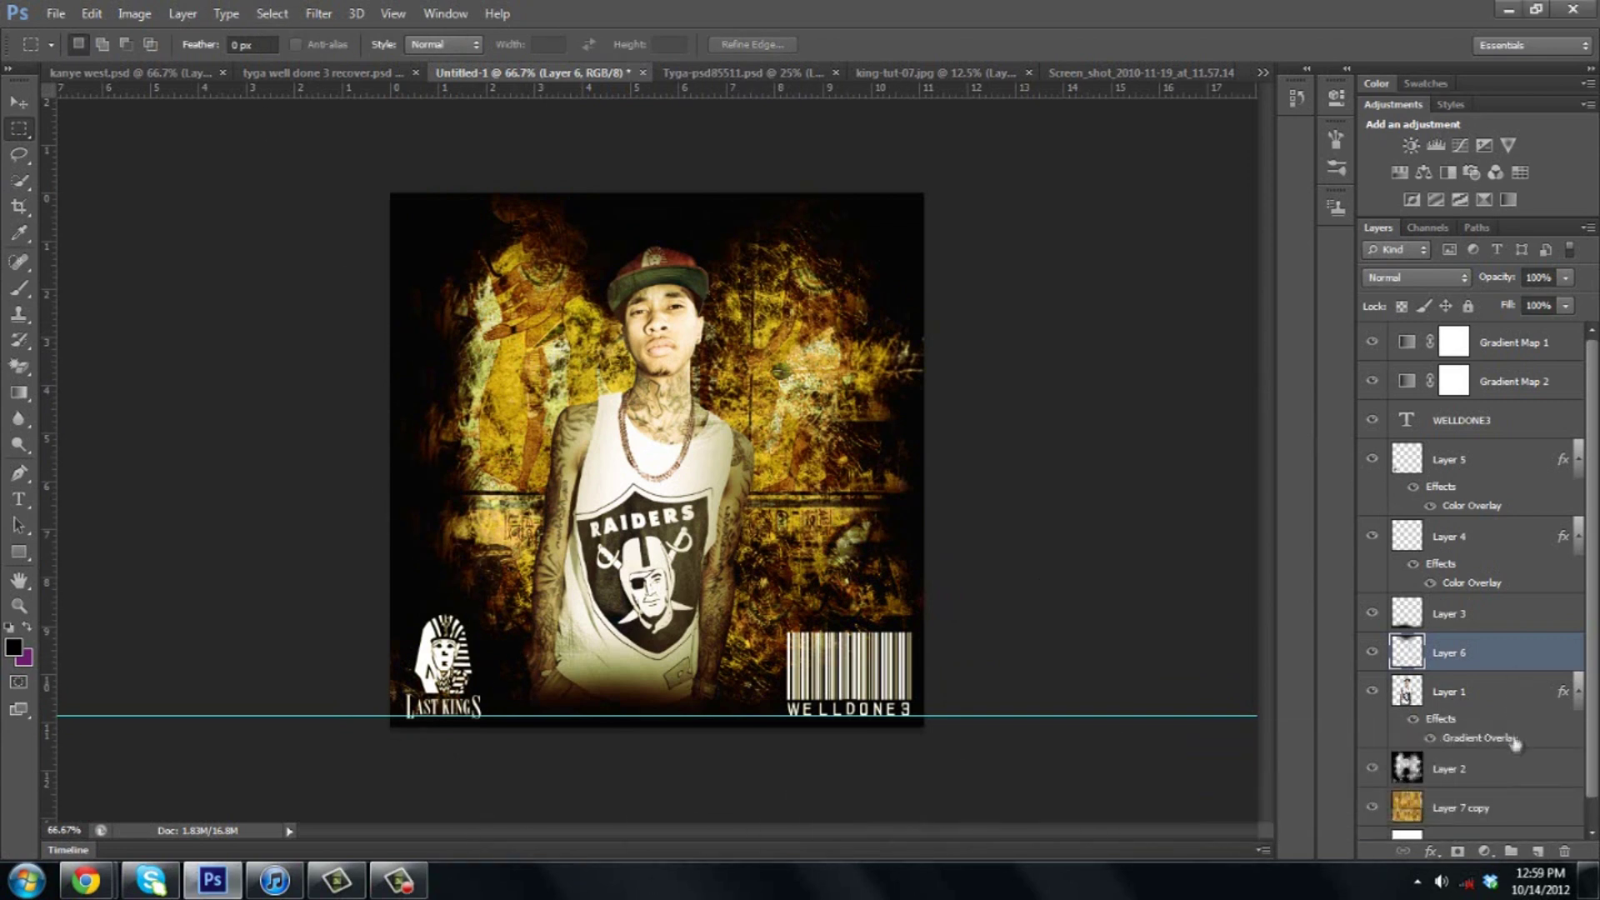
pyautogui.click(18, 369)
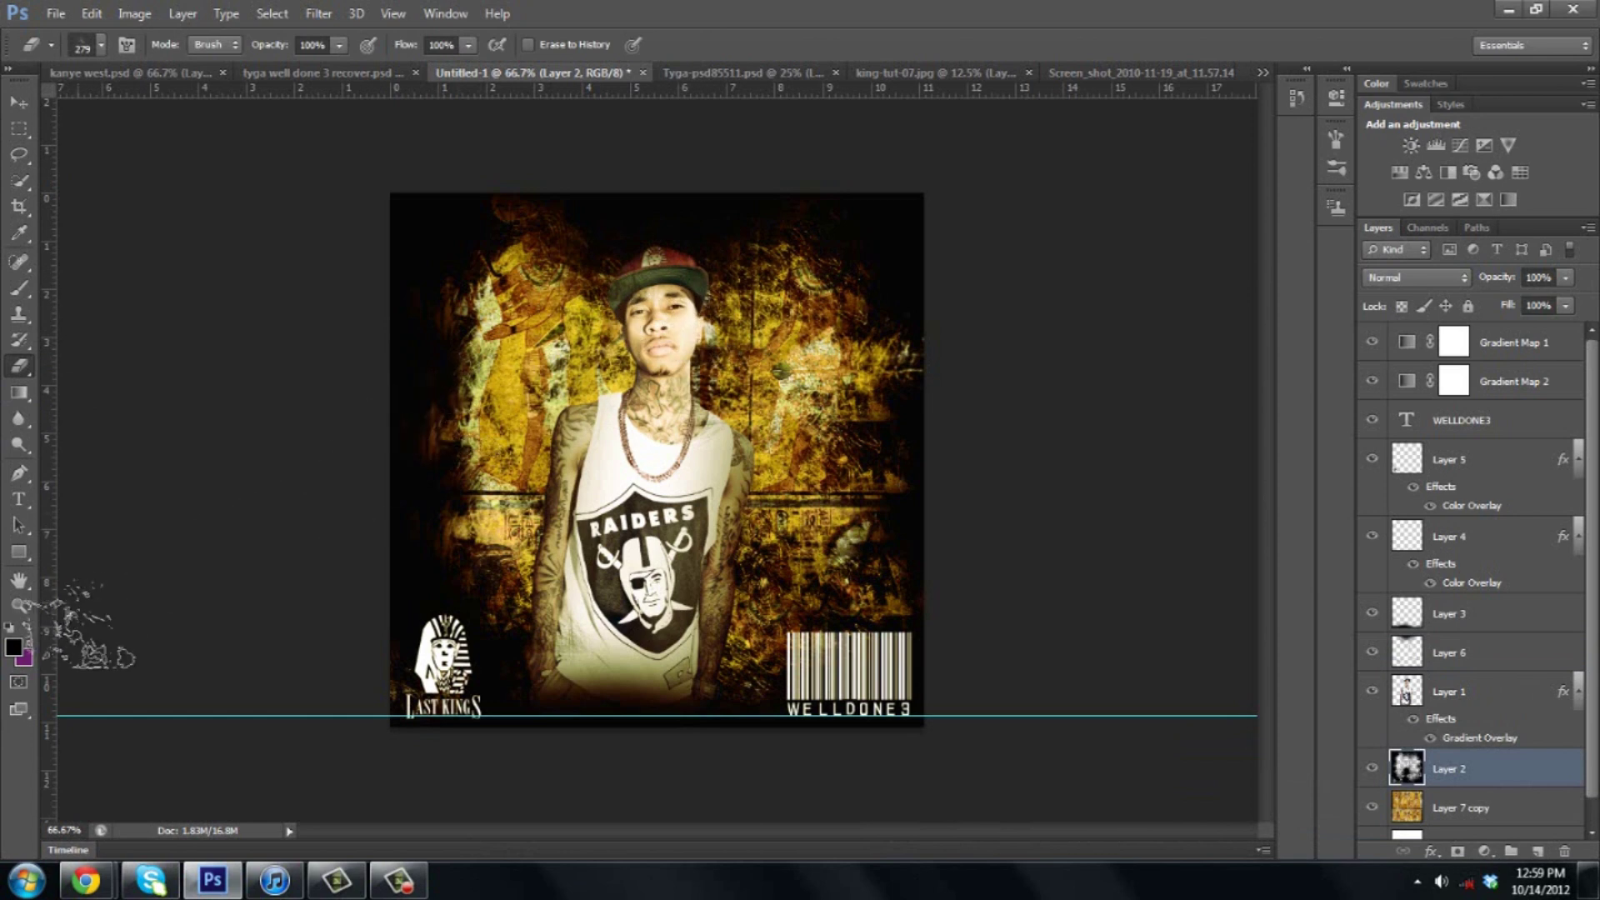
# Add a Black-White Gradient Map in Luminosity mode and start a text layer
pyautogui.click(1522, 362)
pyautogui.click(1484, 851)
pyautogui.click(1442, 833)
pyautogui.click(1159, 150)
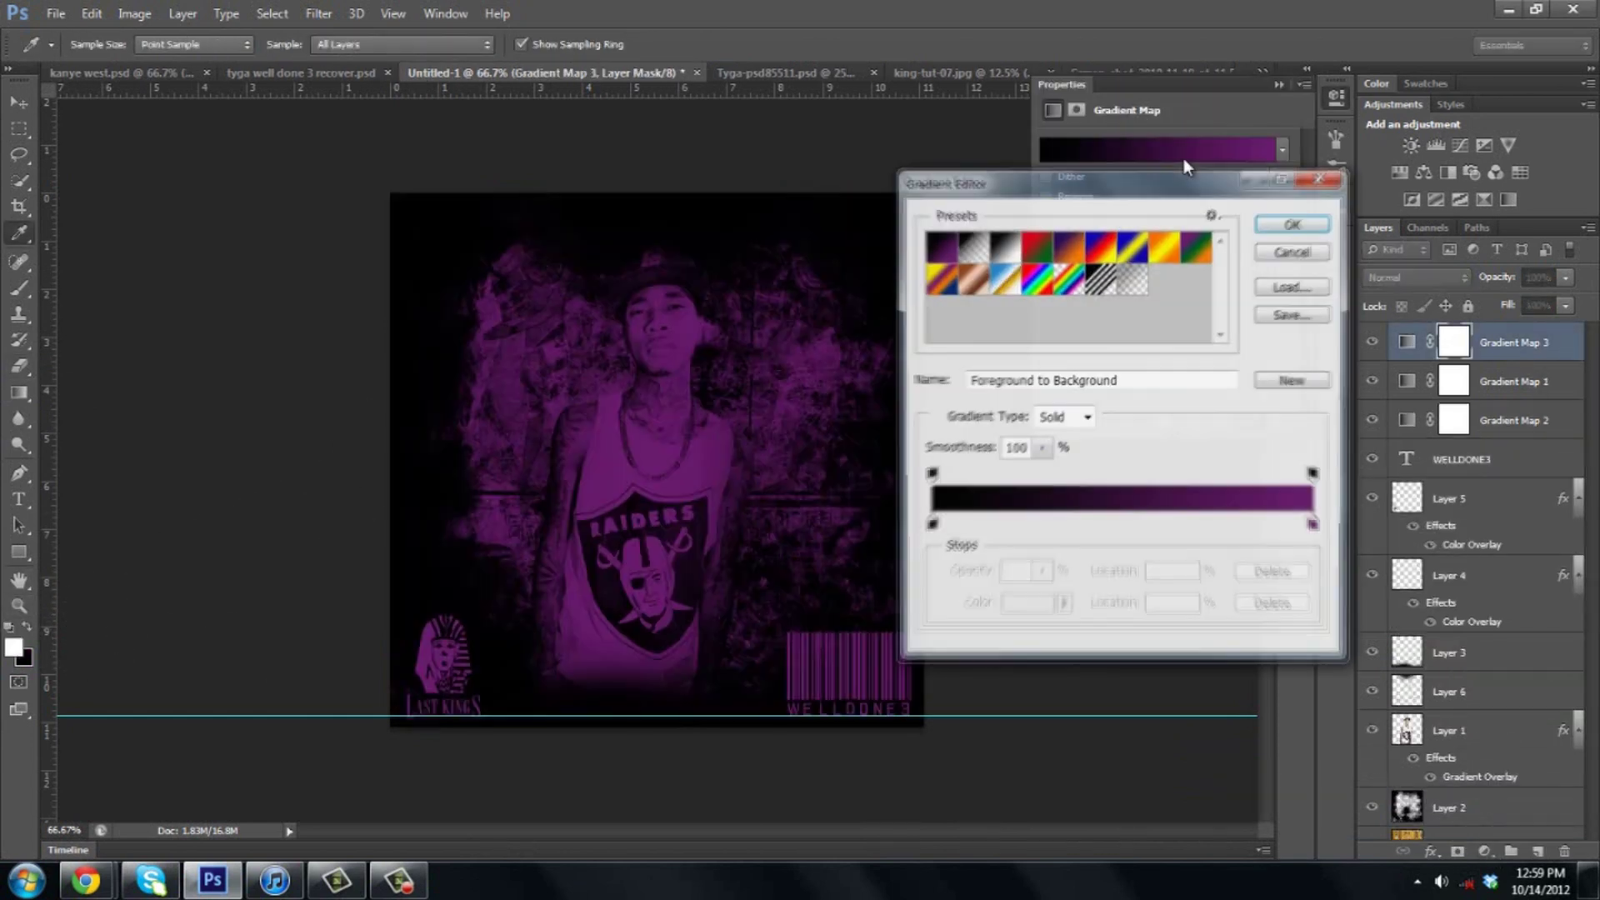
pyautogui.click(1006, 246)
pyautogui.click(1294, 223)
pyautogui.click(1417, 277)
pyautogui.click(1406, 801)
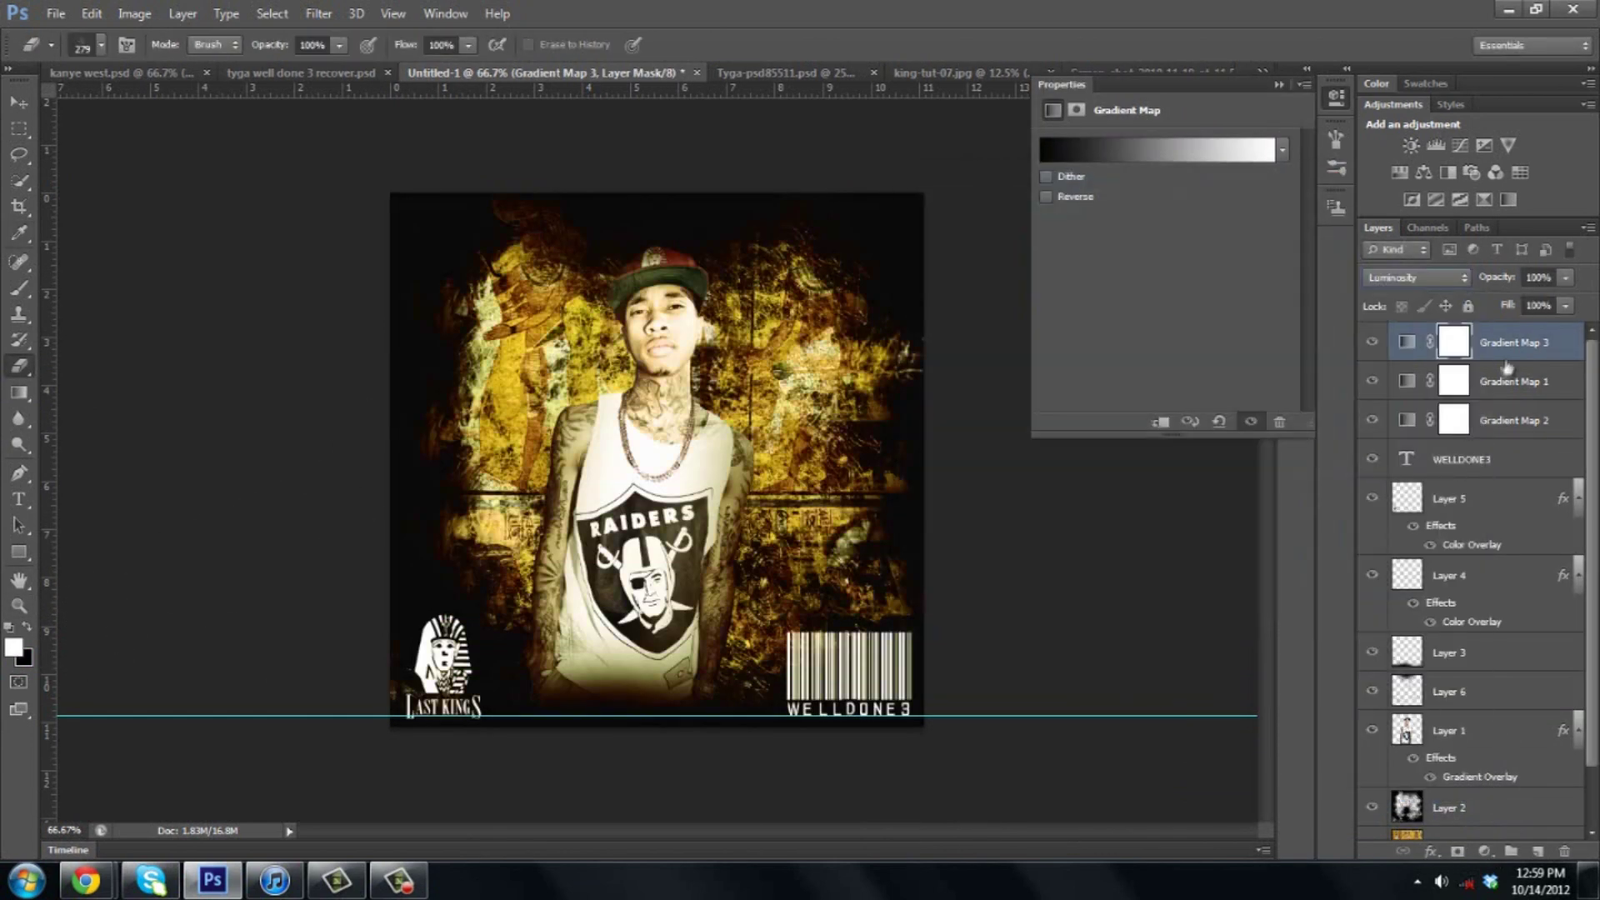
pyautogui.click(507, 371)
# Type TYGA and set it in a bold condensed font
pyautogui.write('TYGA')
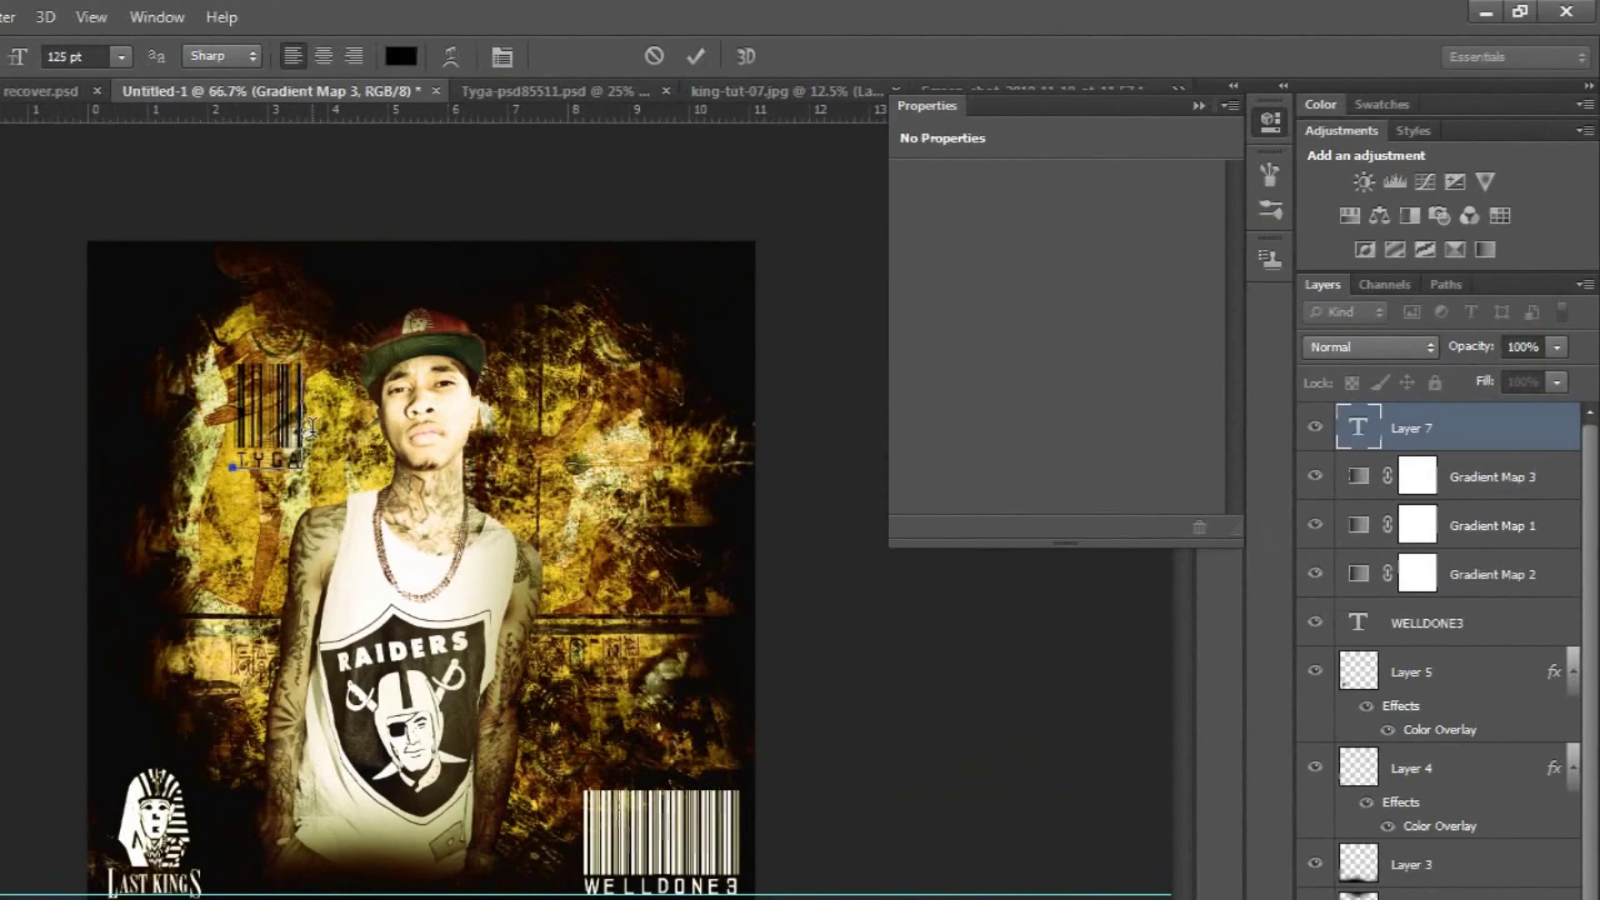
pyautogui.click(213, 45)
pyautogui.moveTo(191, 196); pyautogui.dragTo(197, 360)
pyautogui.scroll(-10, 125, 417)
pyautogui.click(91, 504)
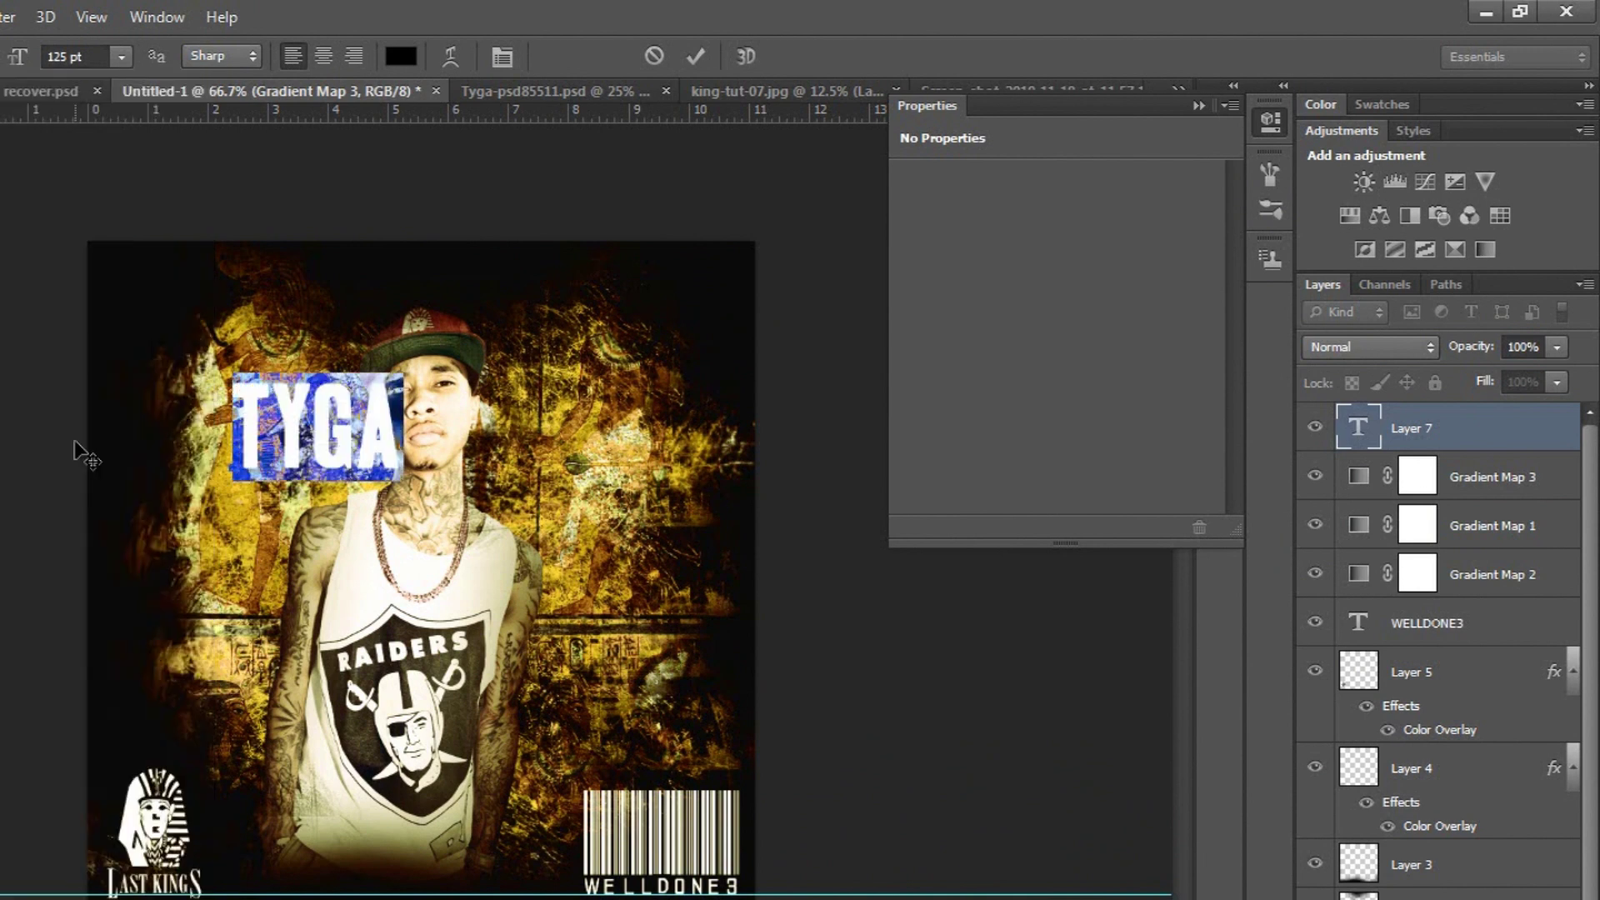
pyautogui.click(654, 56)
pyautogui.click(248, 412)
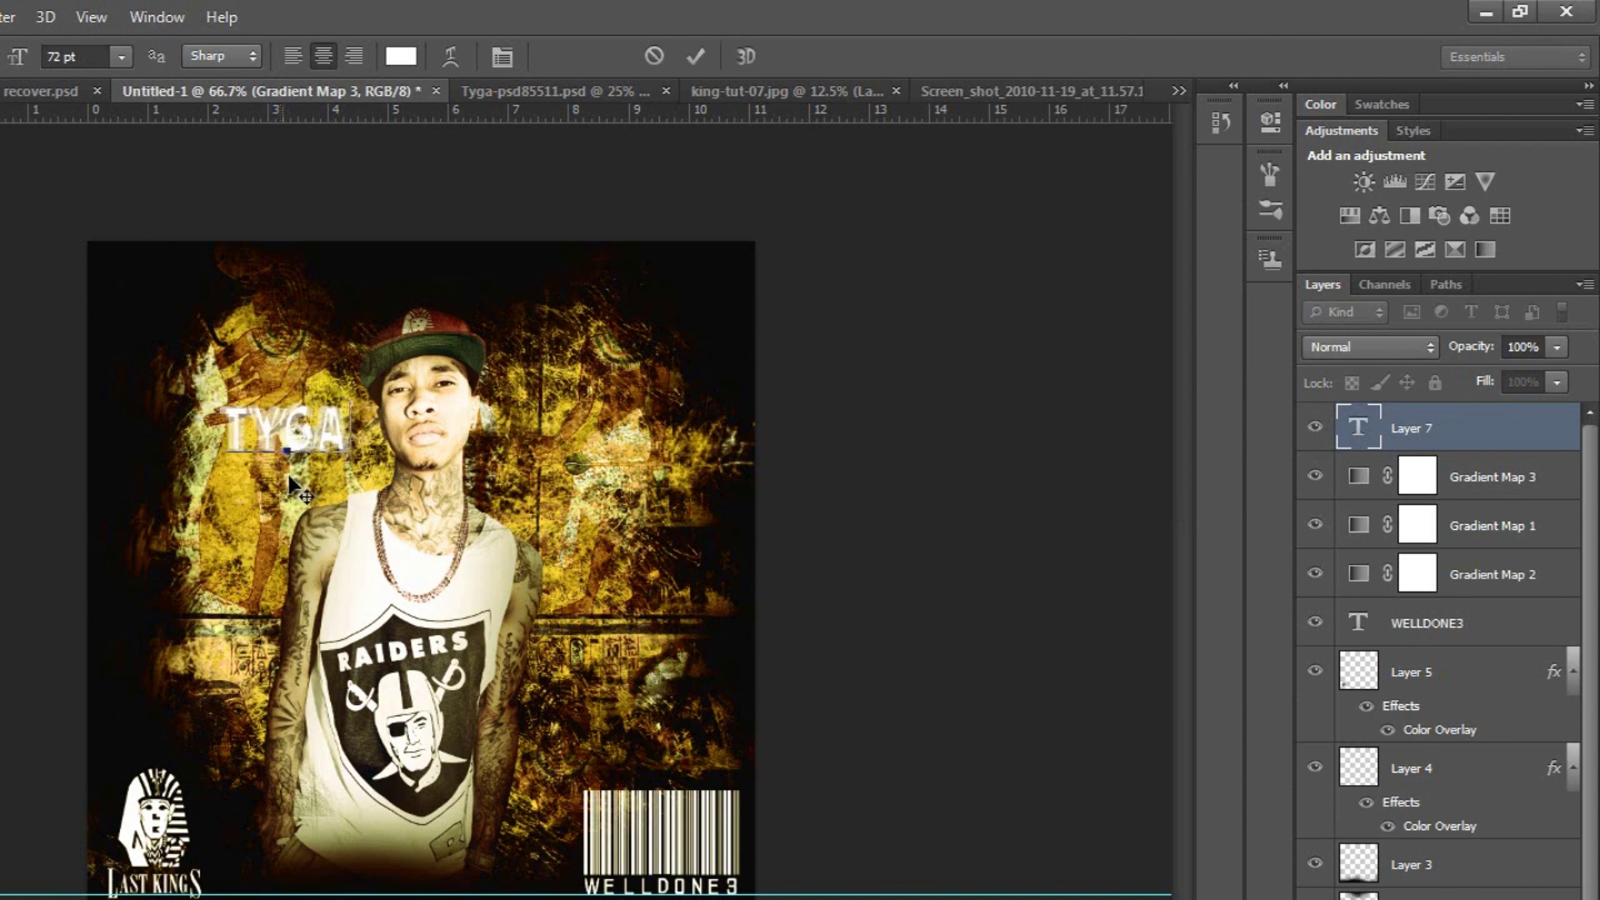
# Commit the TYGA title, blend it Soft Light below the gradient maps, and duplicate it
pyautogui.click(699, 56)
pyautogui.press('v')
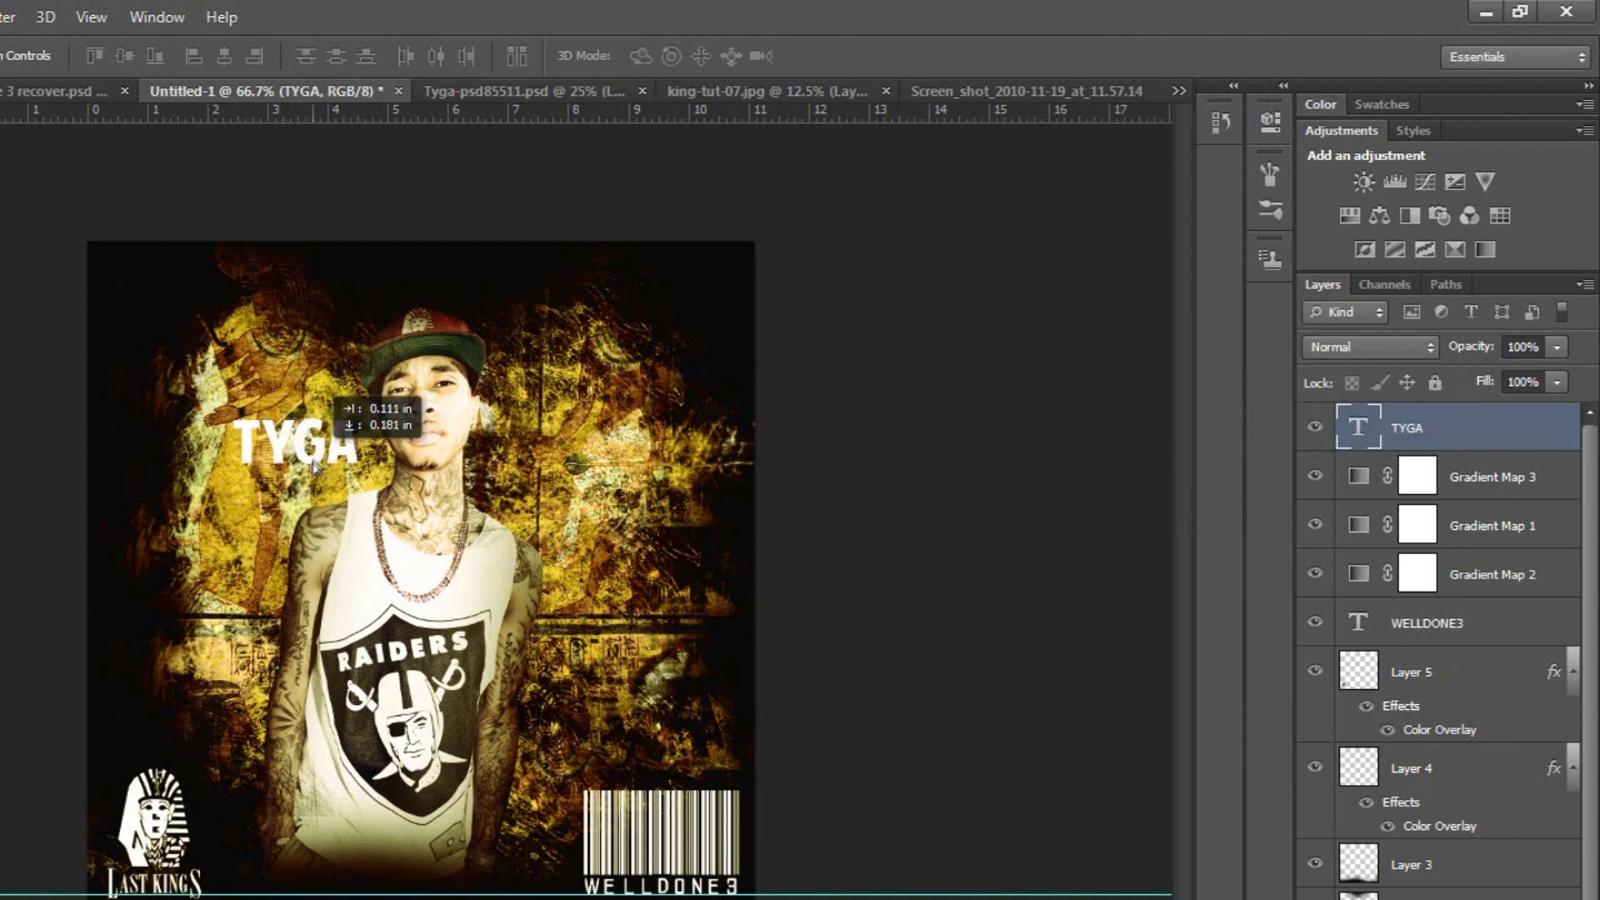
pyautogui.click(1418, 348)
pyautogui.click(1333, 672)
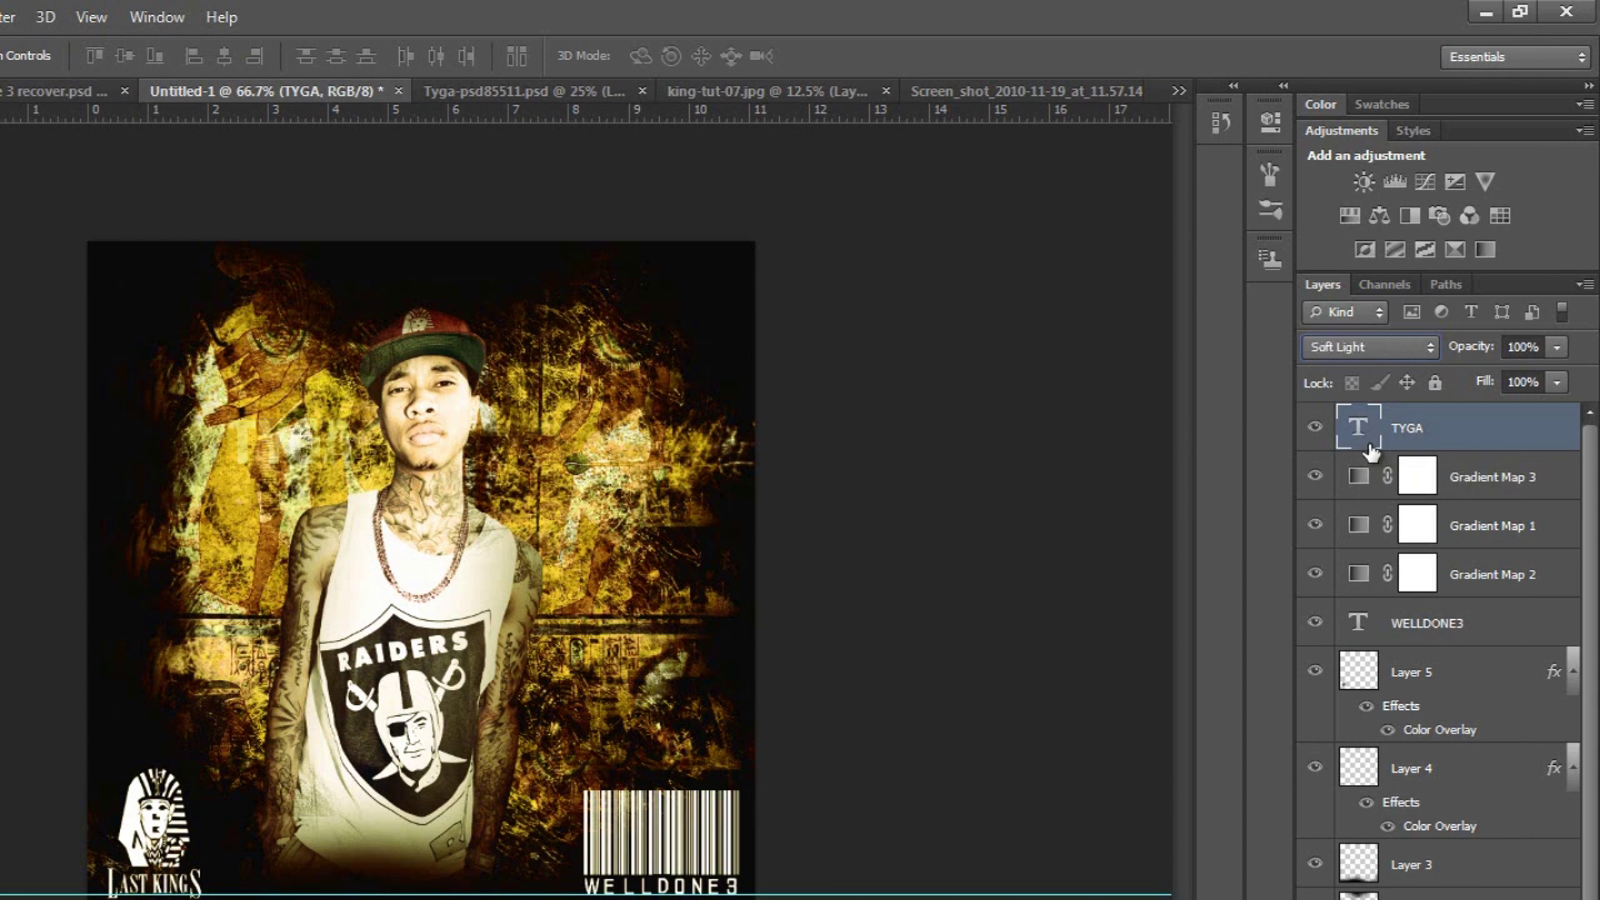
pyautogui.moveTo(1515, 581); pyautogui.dragTo(1507, 572)
pyautogui.click(820, 265)
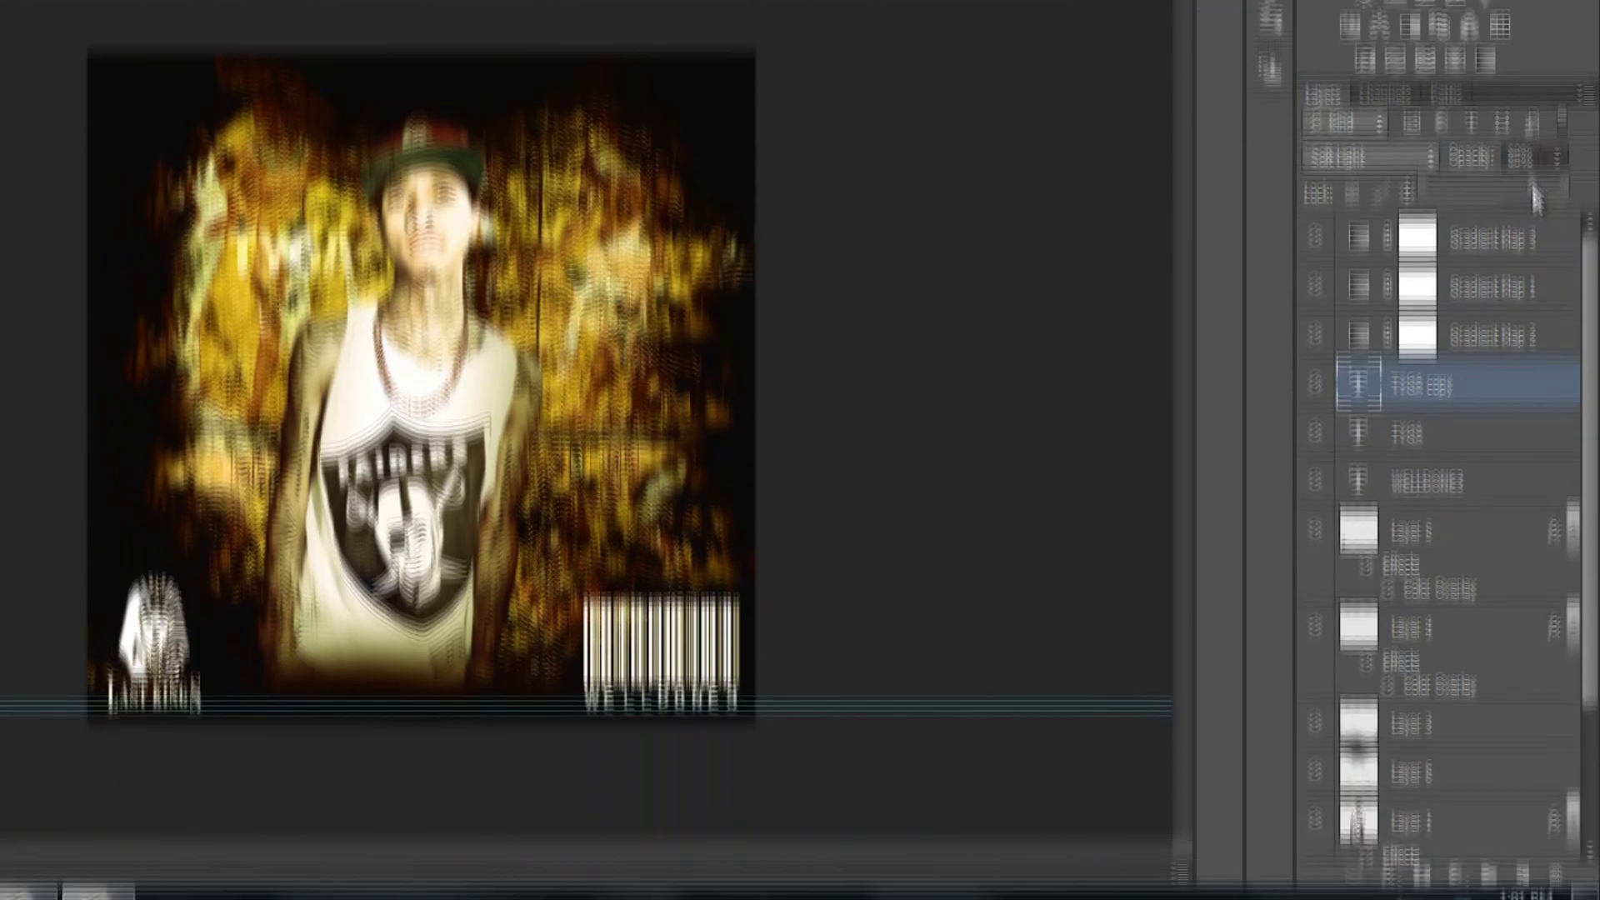
pyautogui.doubleClick(1500, 503)
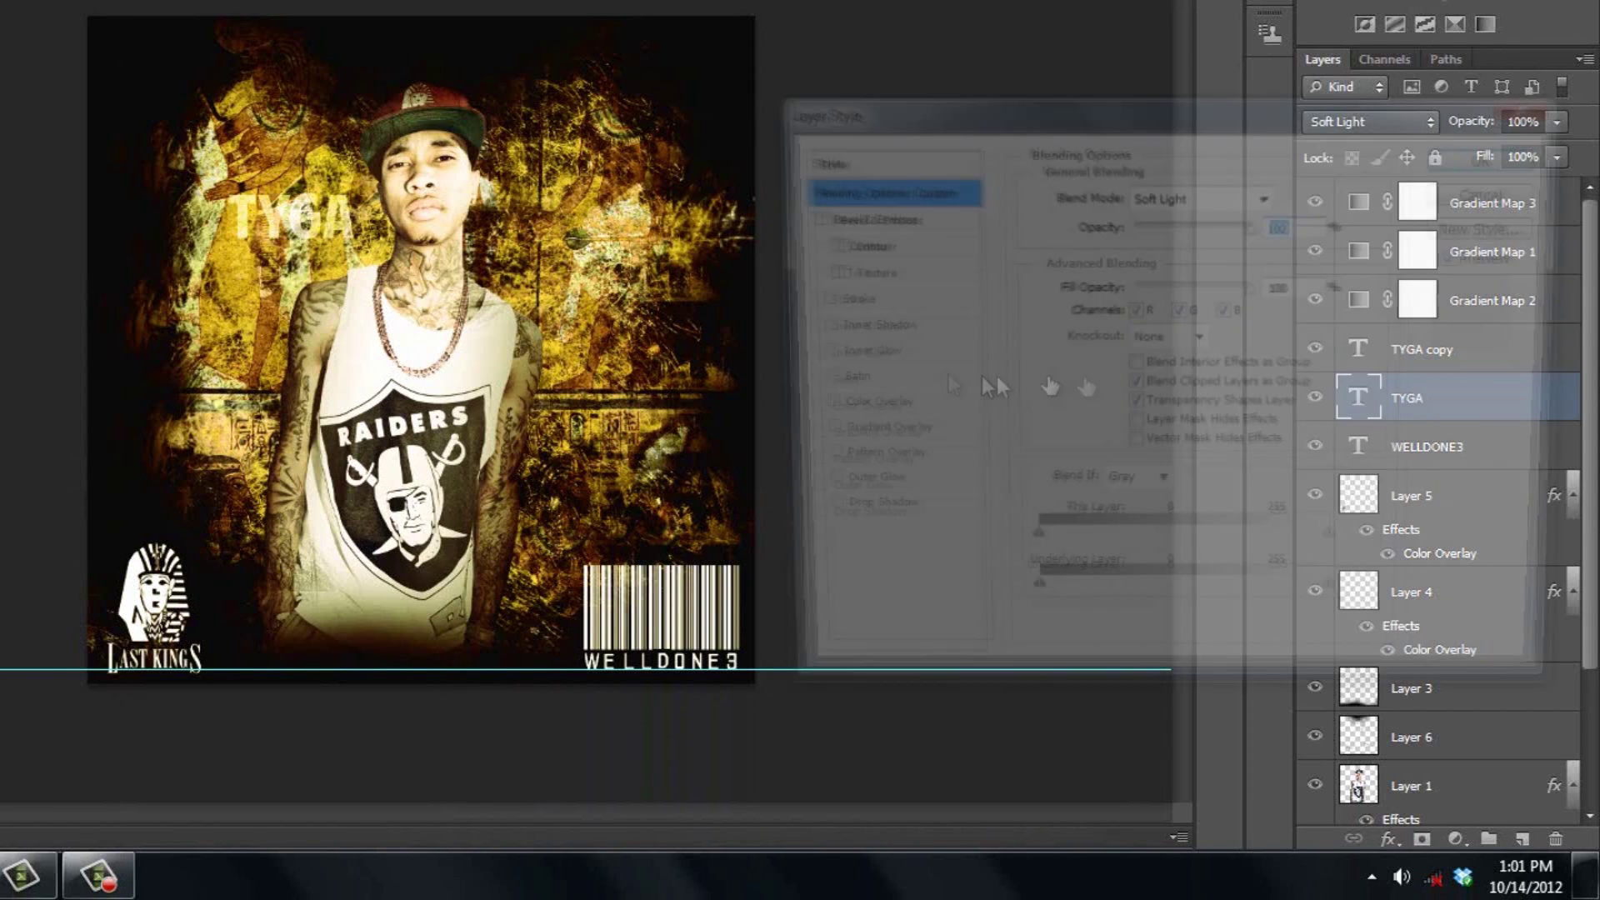
# Give the TYGA copy a Normal-mode black Outer Glow of 16 px
pyautogui.click(871, 503)
pyautogui.click(1250, 195)
pyautogui.click(1184, 220)
pyautogui.click(1090, 282)
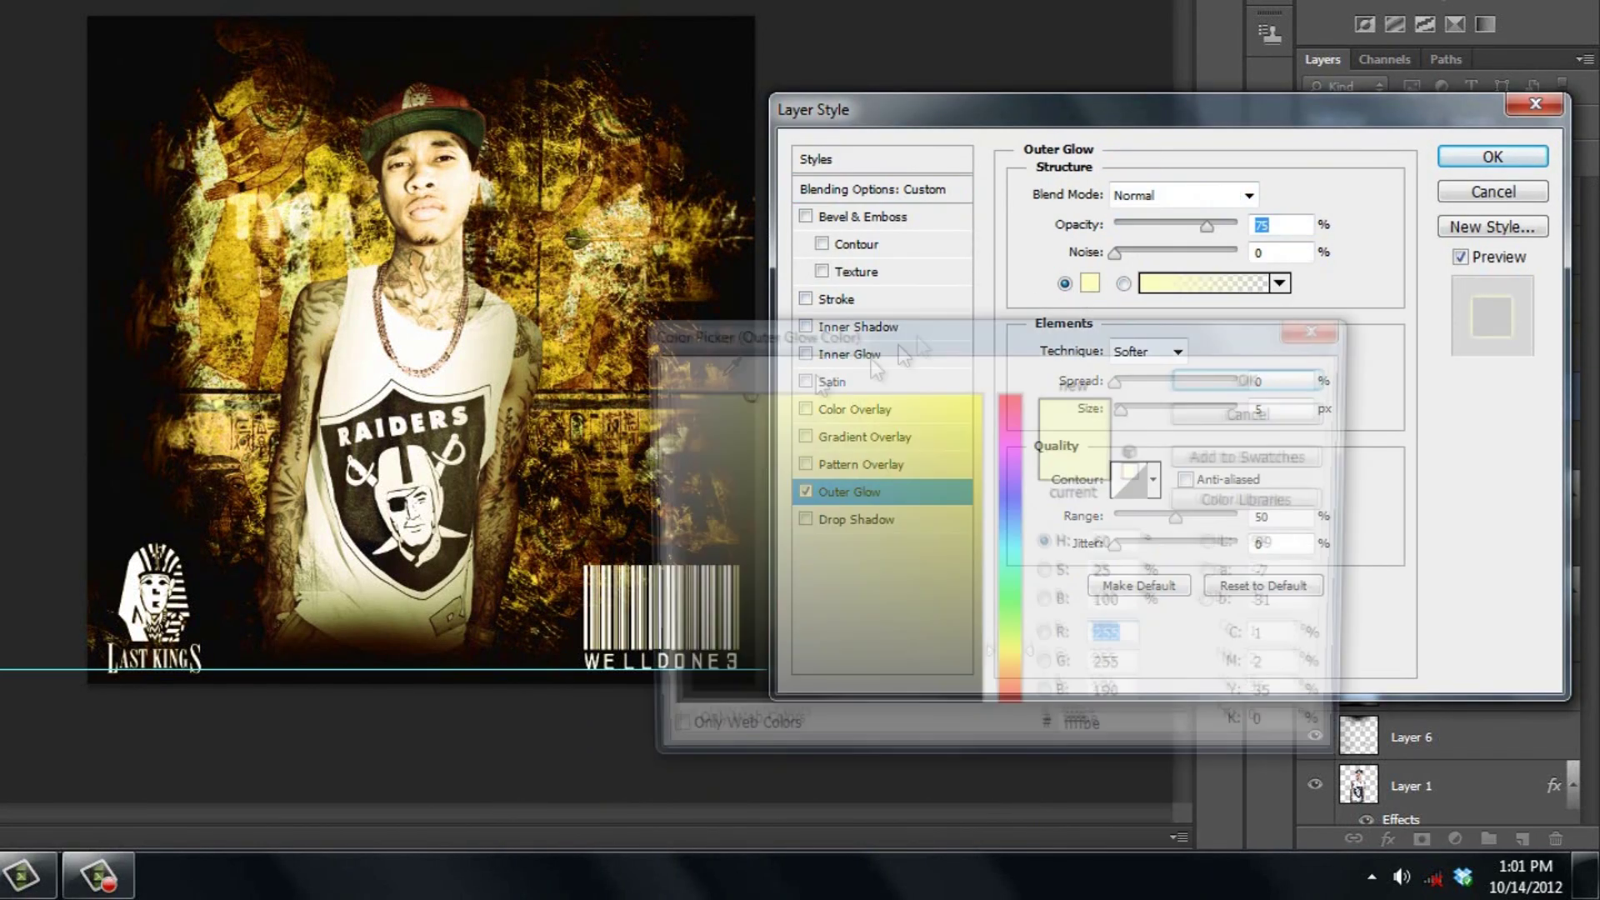
pyautogui.click(1257, 375)
pyautogui.moveTo(1121, 409); pyautogui.dragTo(1126, 411)
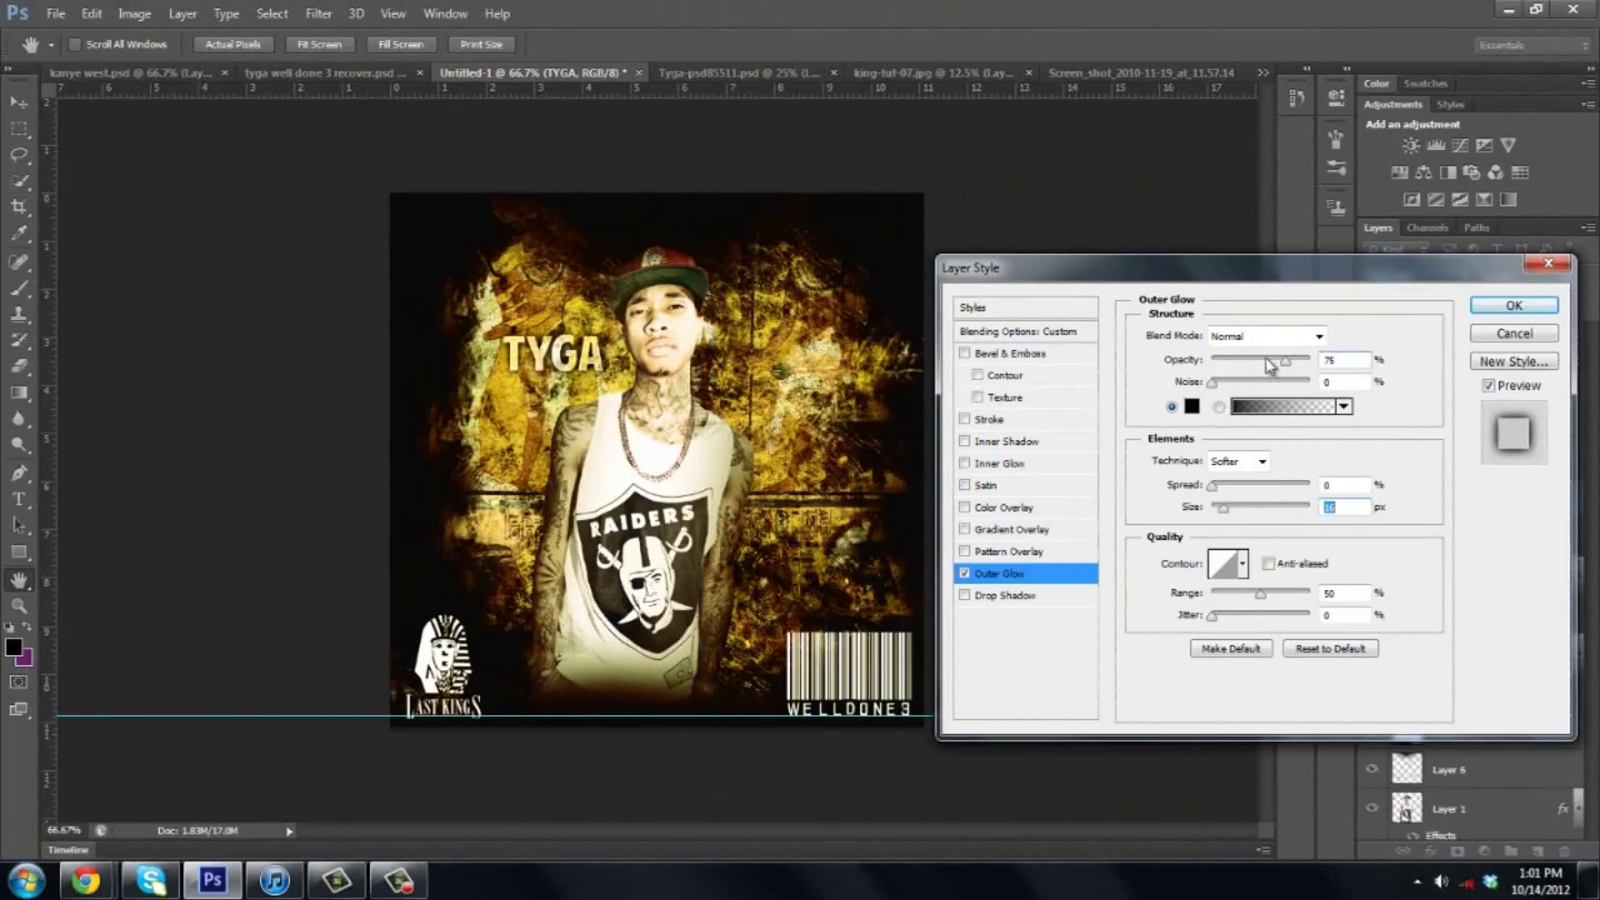
pyautogui.click(1489, 310)
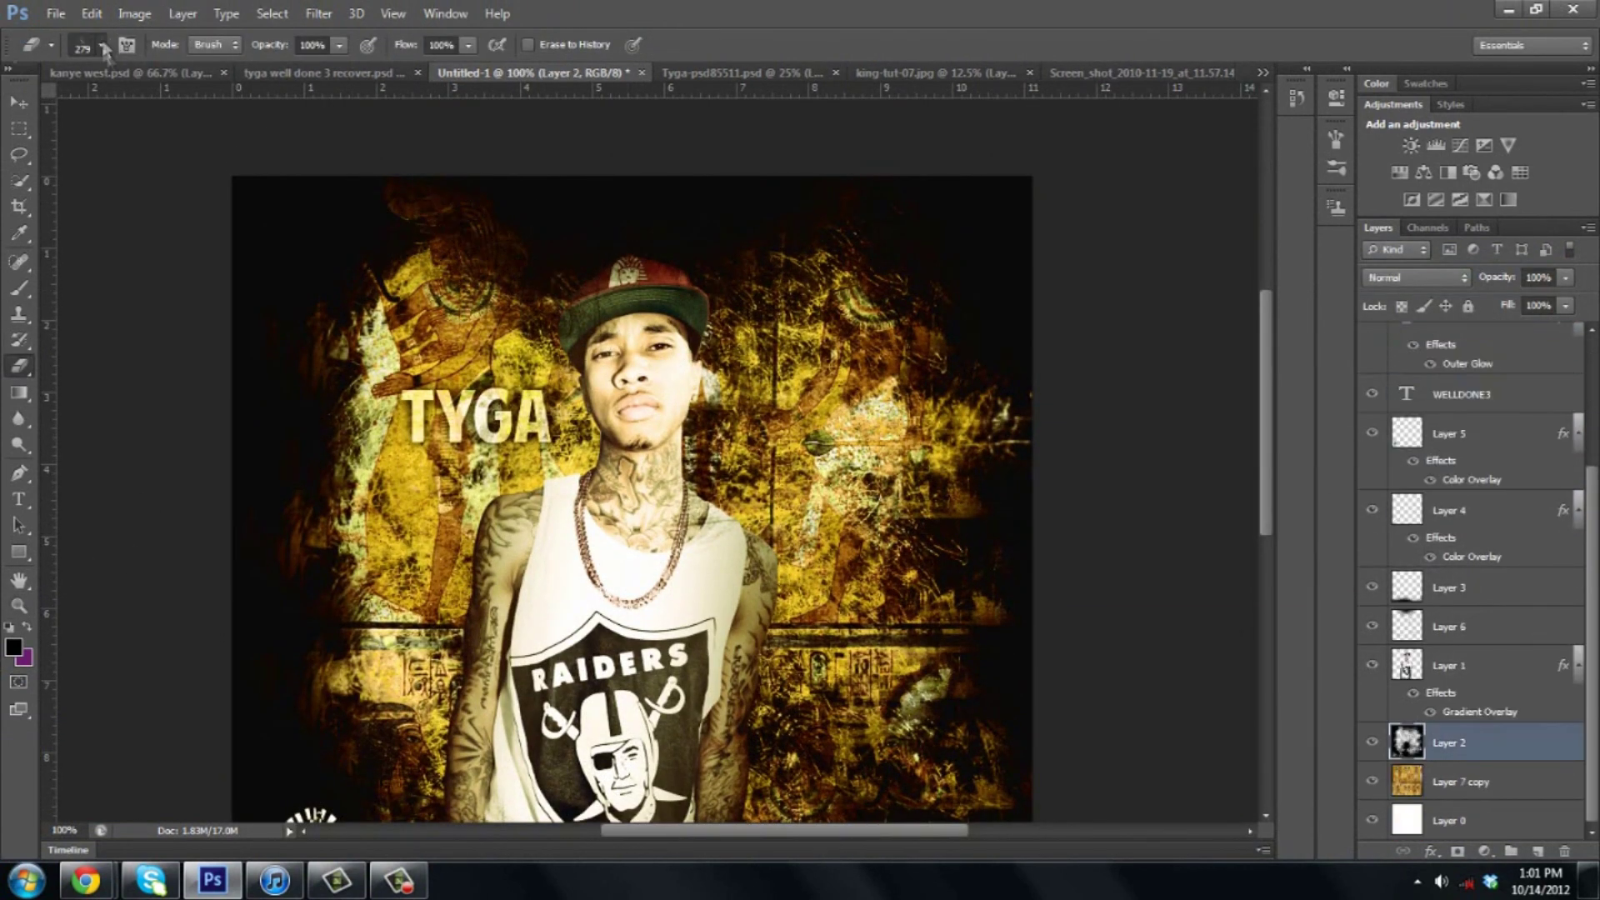
# Erase dark texture on the right with a 393 px tip, then choose a 330 px tip
pyautogui.click(102, 46)
pyautogui.moveTo(708, 292)
pyautogui.mouseDown()
pyautogui.moveTo(875, 433)
pyautogui.moveTo(750, 359)
pyautogui.mouseUp()
pyautogui.click(100, 43)
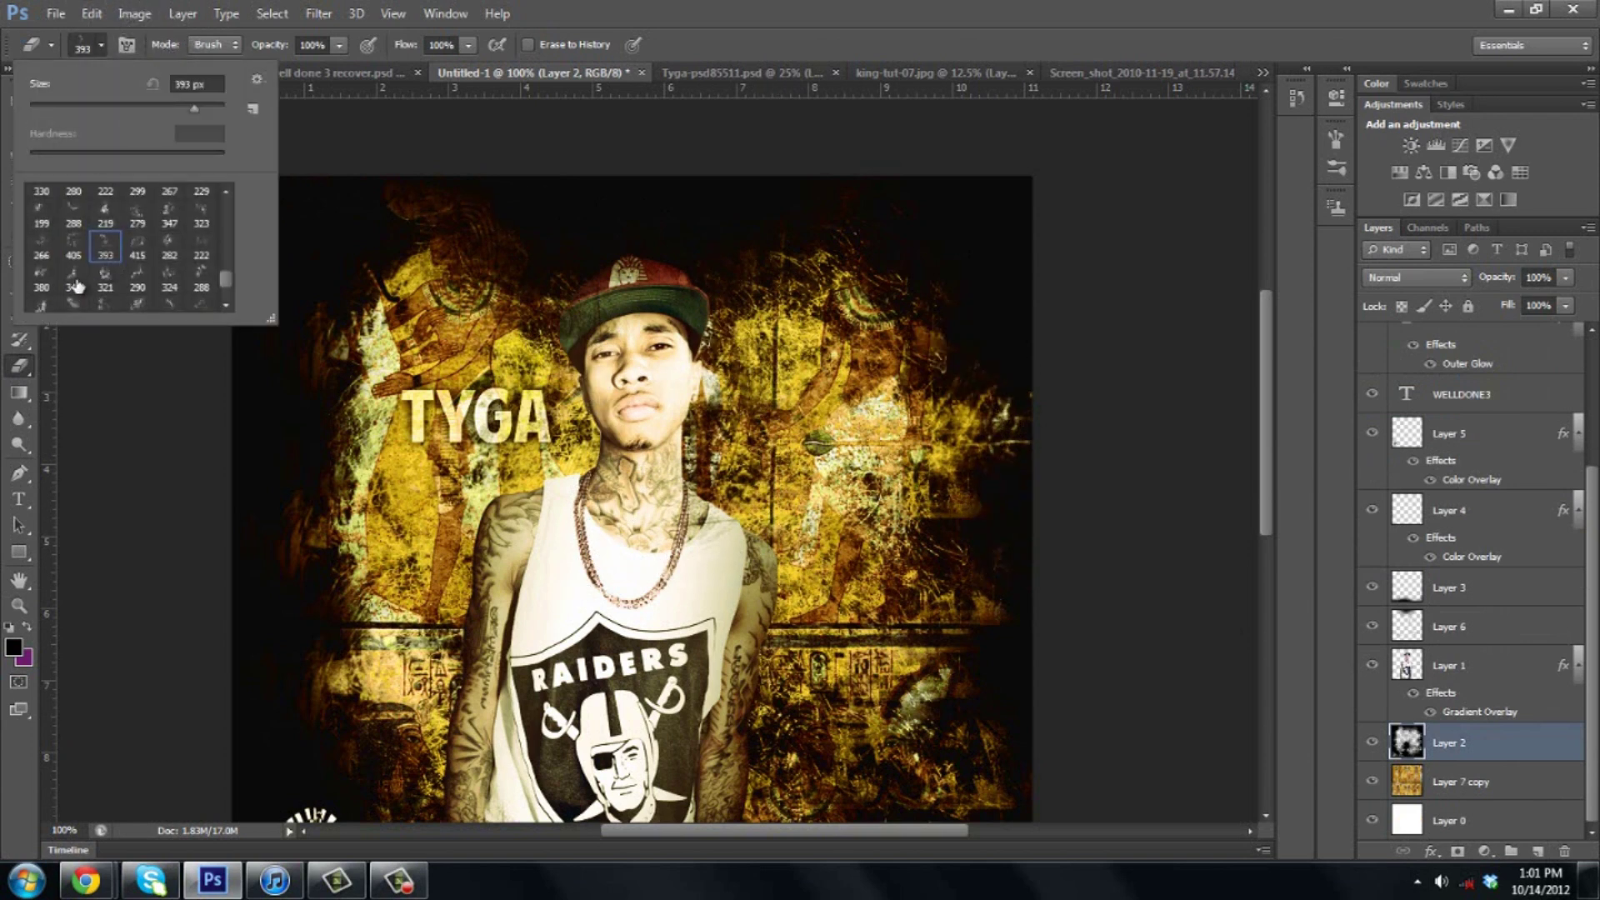
pyautogui.click(34, 313)
pyautogui.click(911, 357)
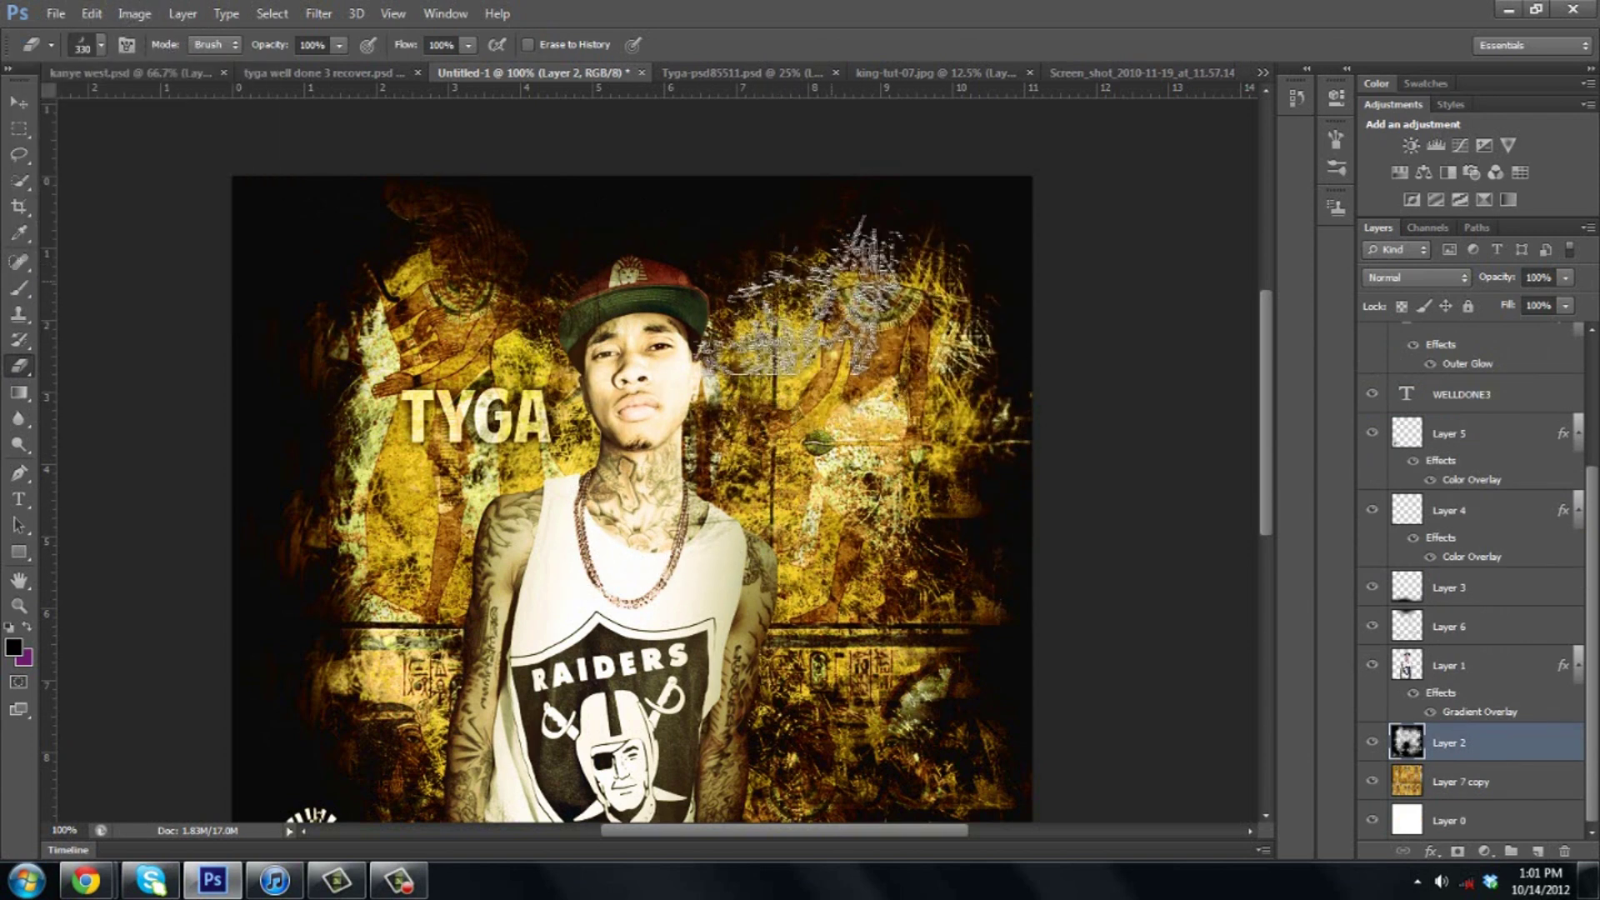
# Rotate the eraser brush tip angle to -27° in the Brush panel
pyautogui.press('F5')
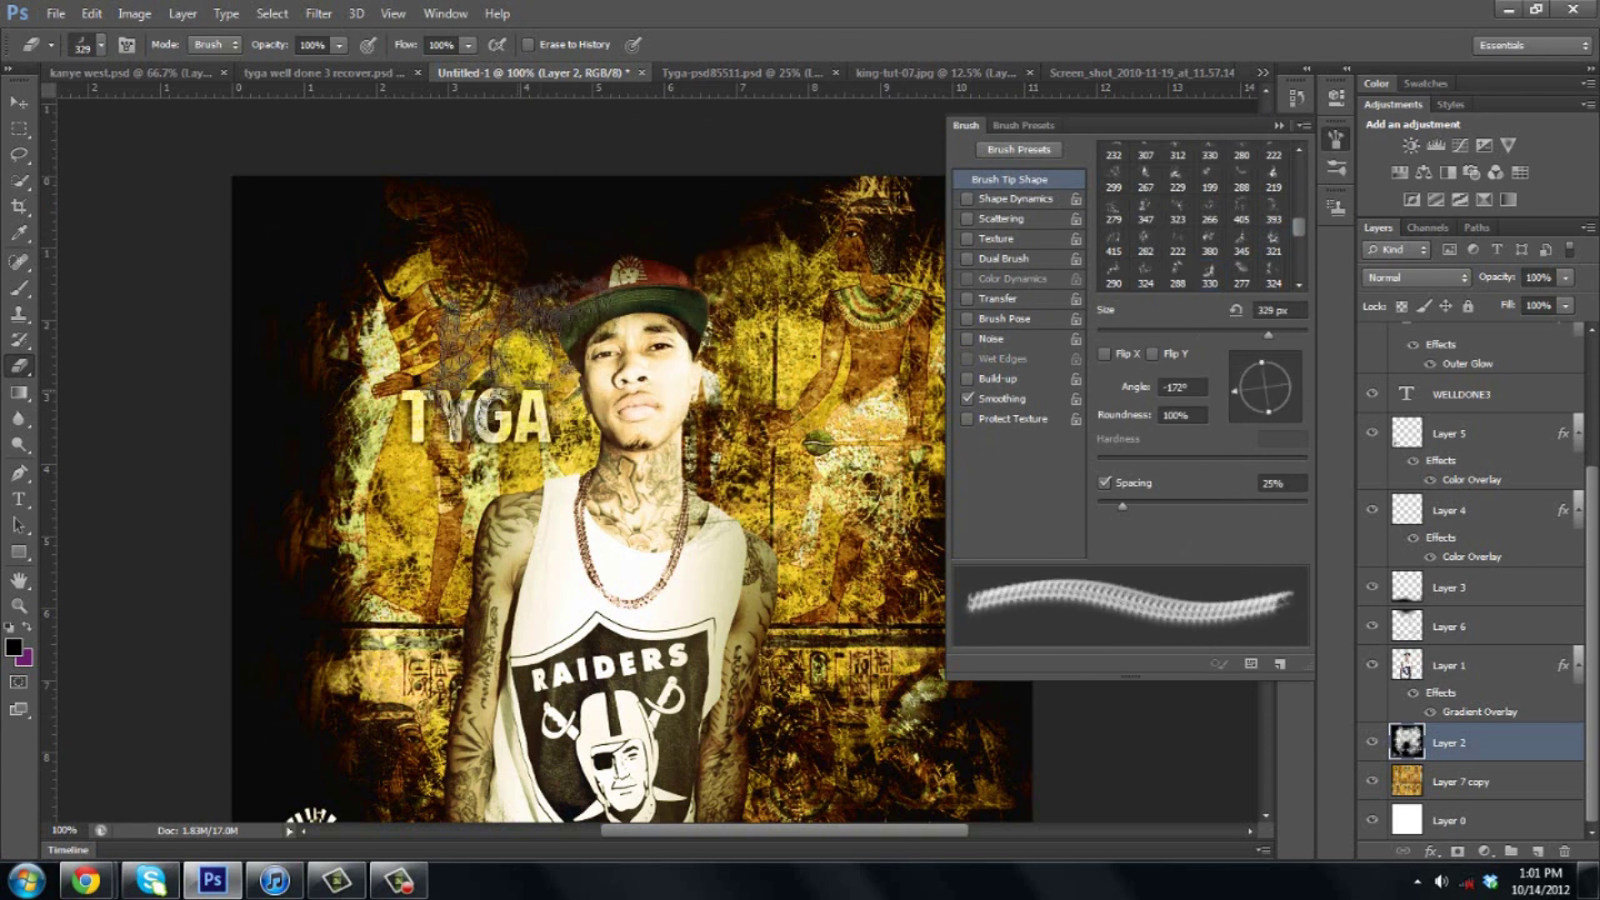
pyautogui.moveTo(1237, 404); pyautogui.dragTo(1291, 401)
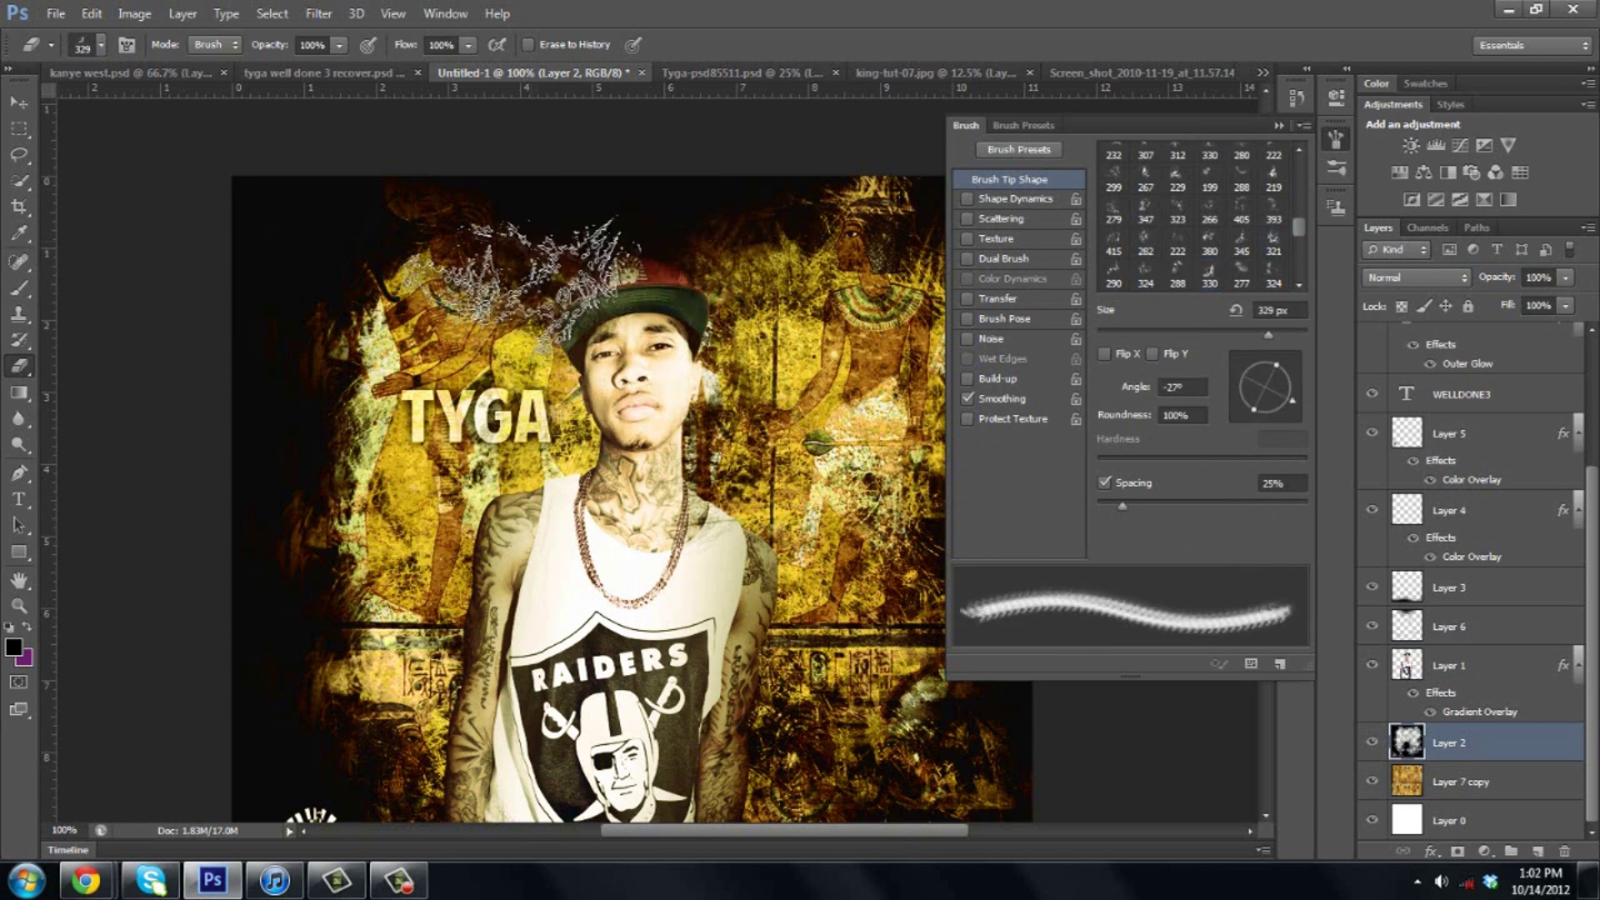
pyautogui.click(1279, 125)
pyautogui.scroll(-5, 634, 458)
# Switch to a 219 px tip and erase the dark texture around the face
pyautogui.click(87, 44)
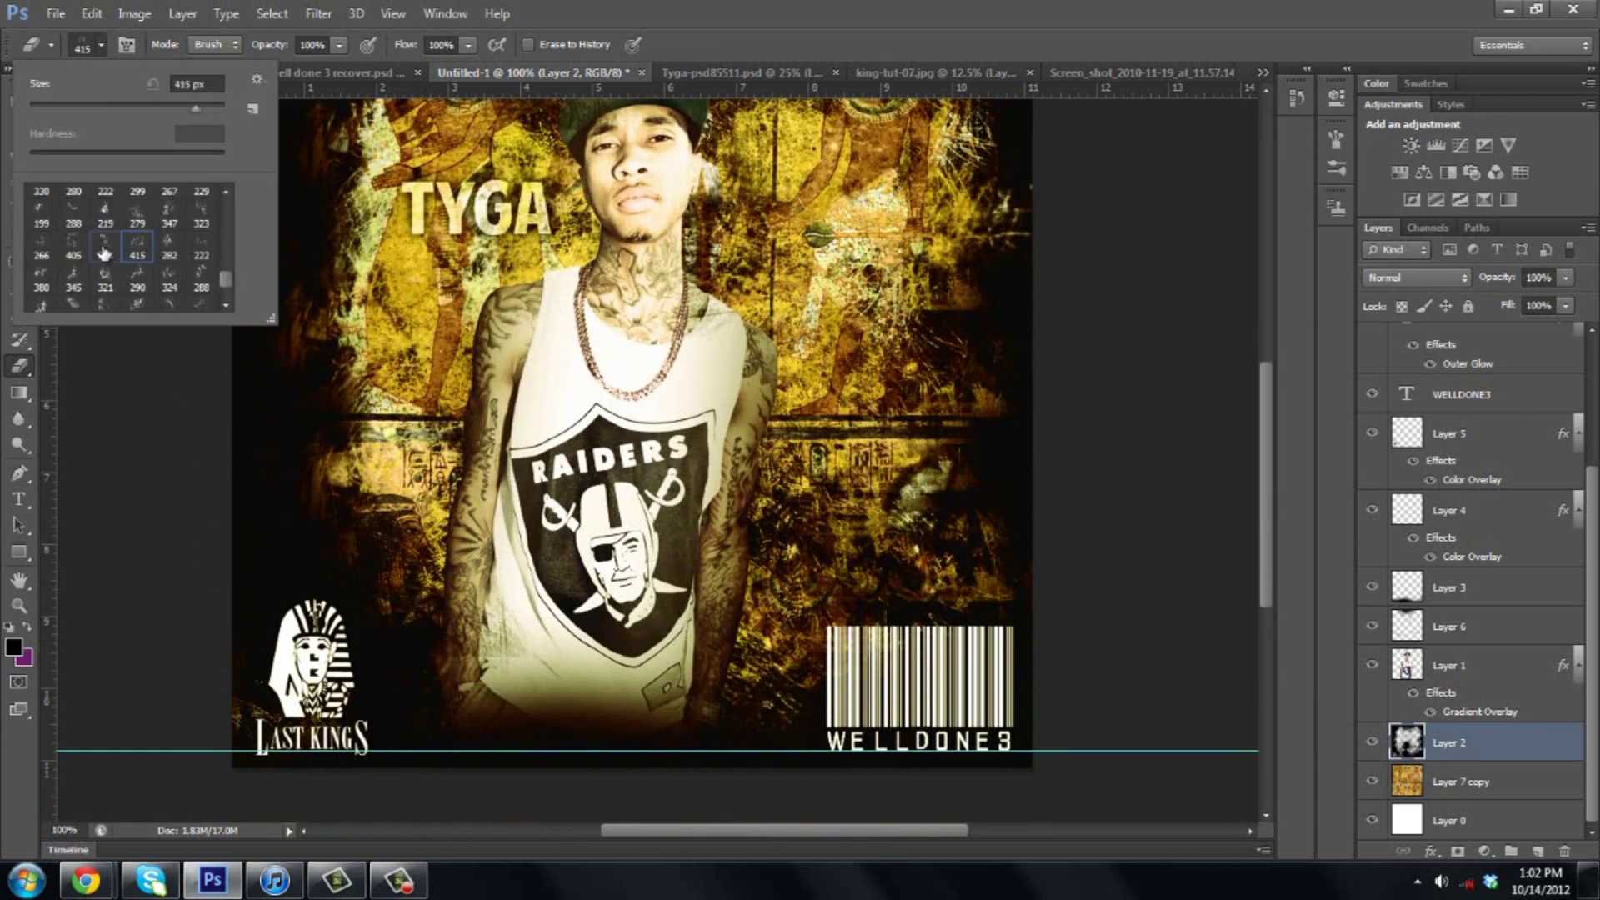
pyautogui.click(105, 210)
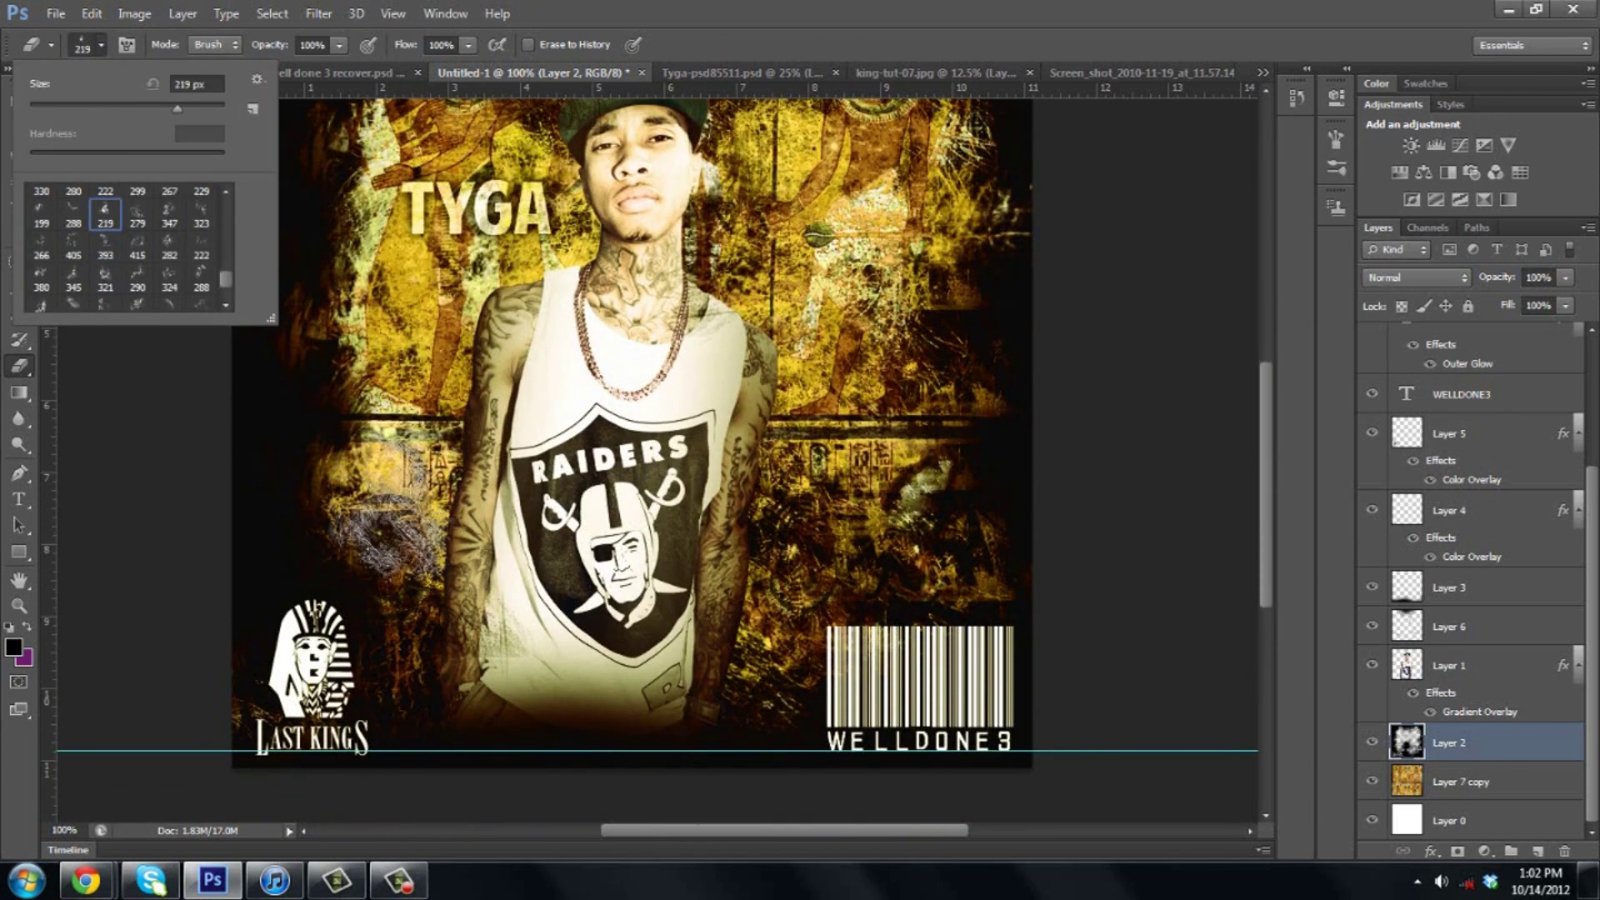
pyautogui.press('Return')
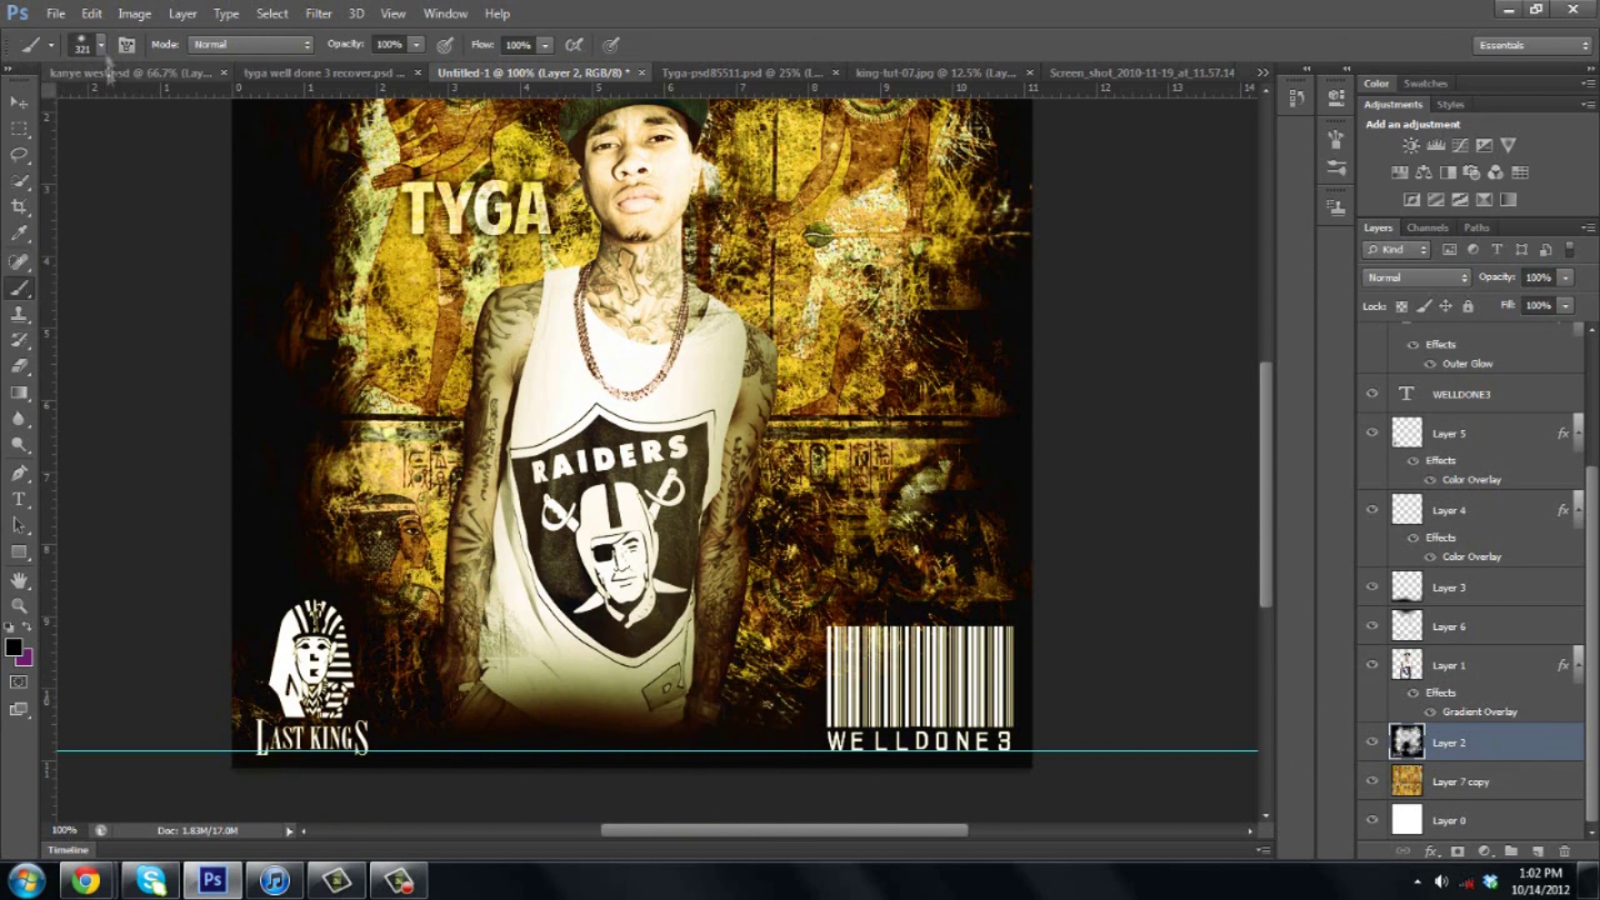
pyautogui.click(100, 45)
pyautogui.press('Return')
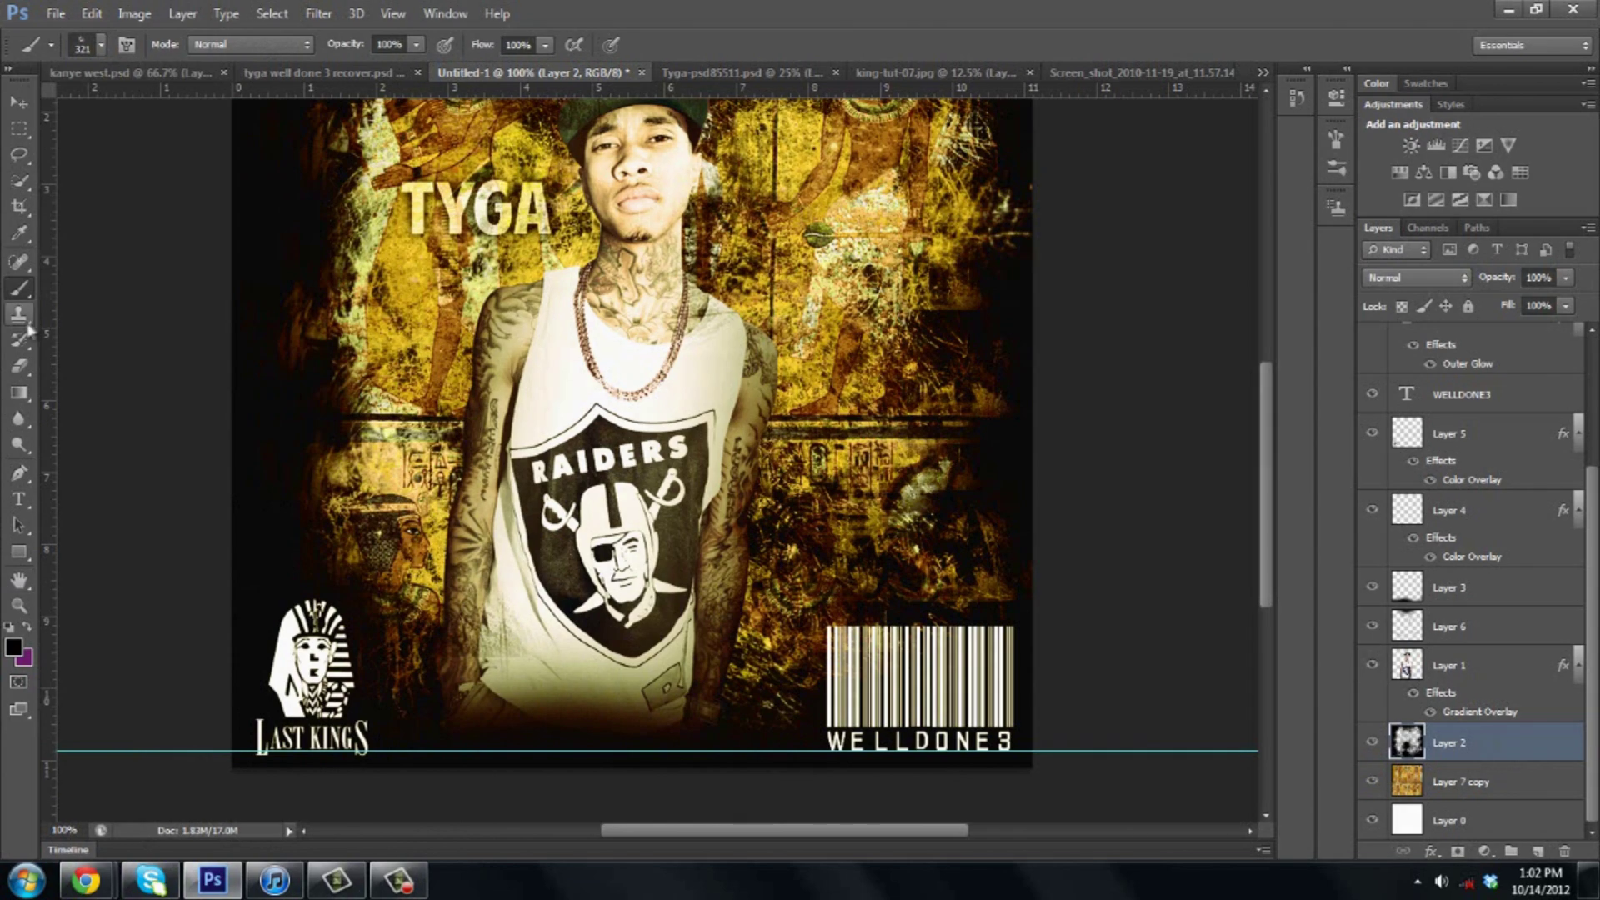
pyautogui.press('e')
pyautogui.moveTo(625, 208); pyautogui.dragTo(600, 500)
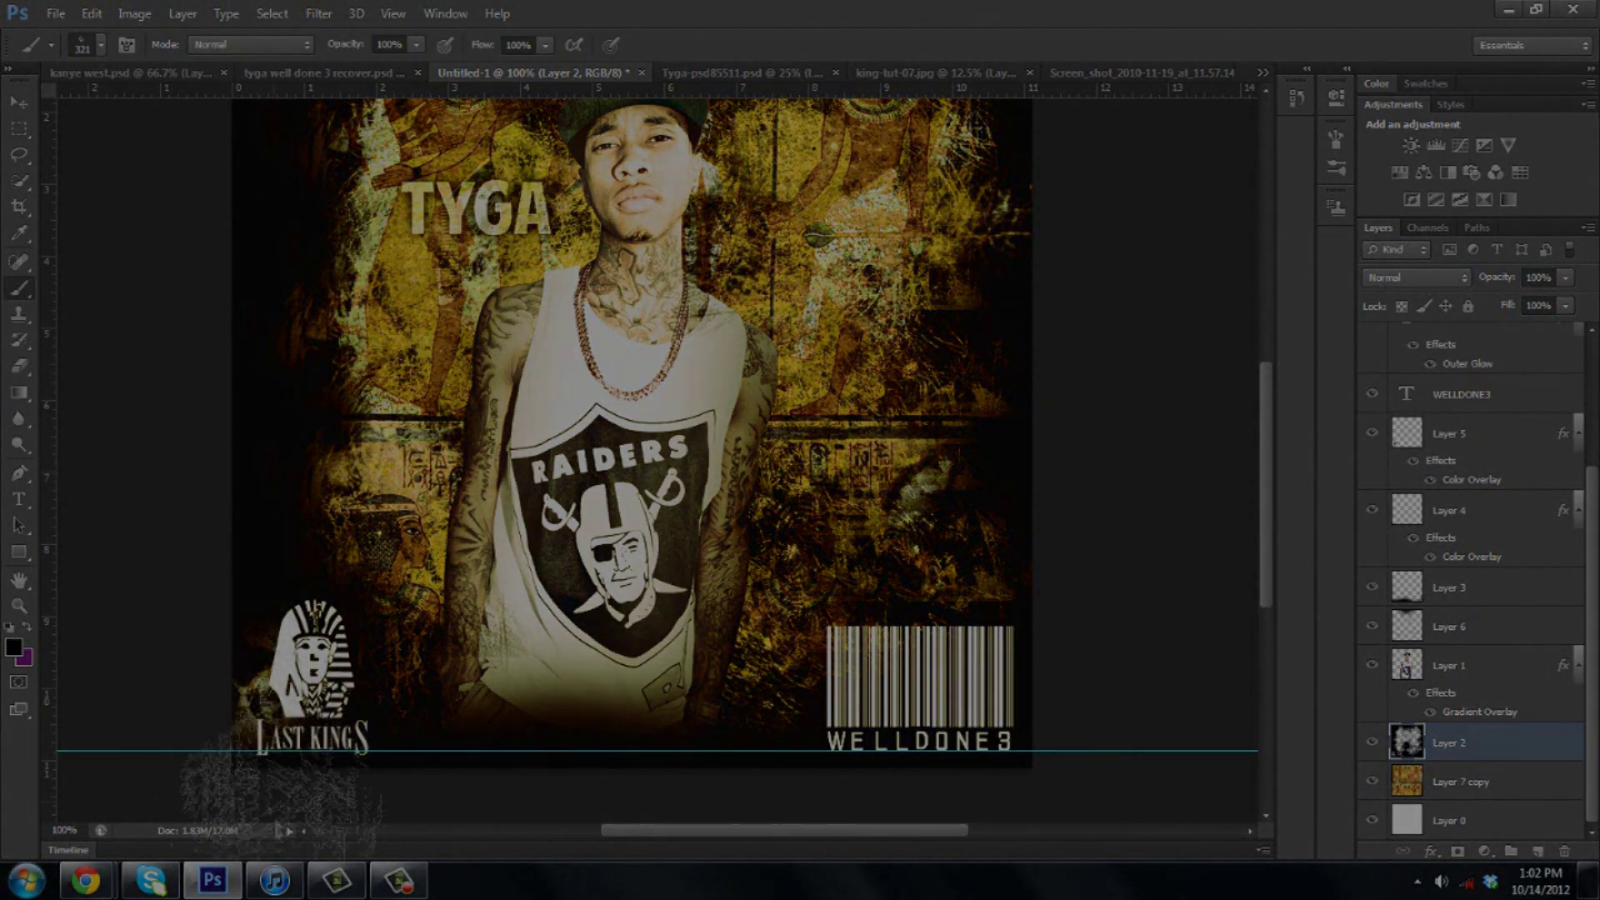